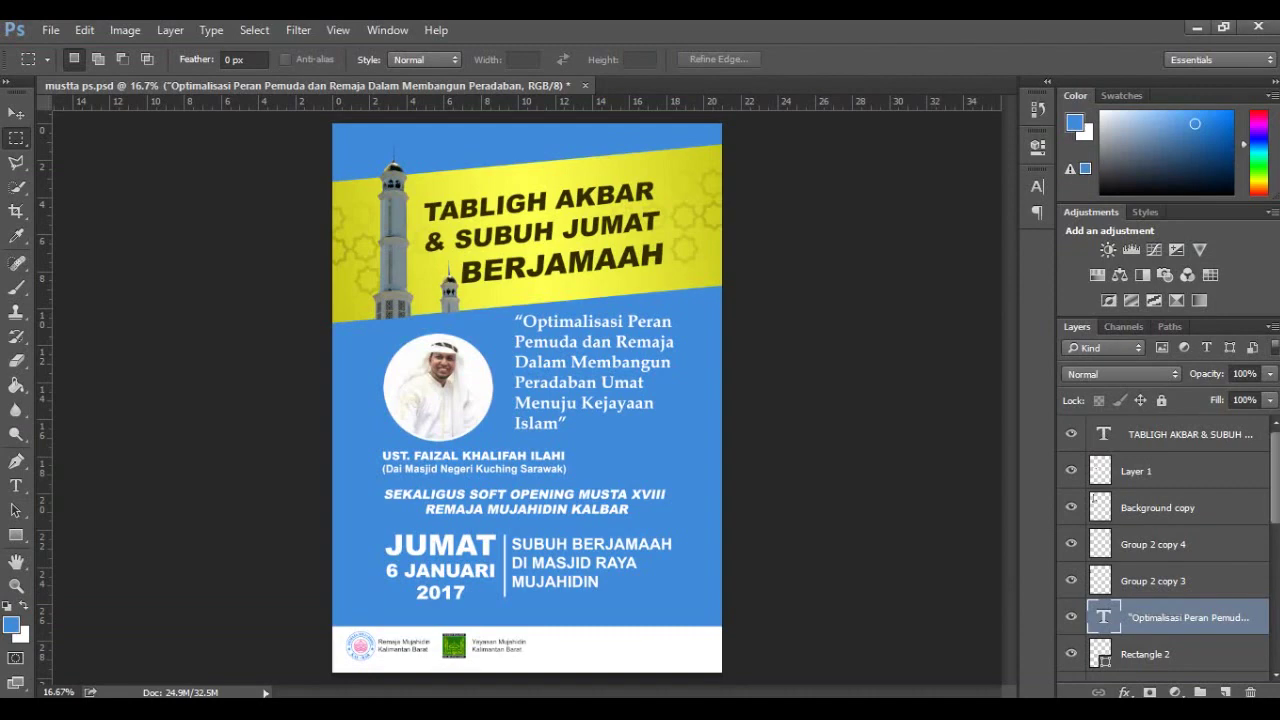
Step: Open the File menu on the reference poster to start a new document
left_click(50, 30)
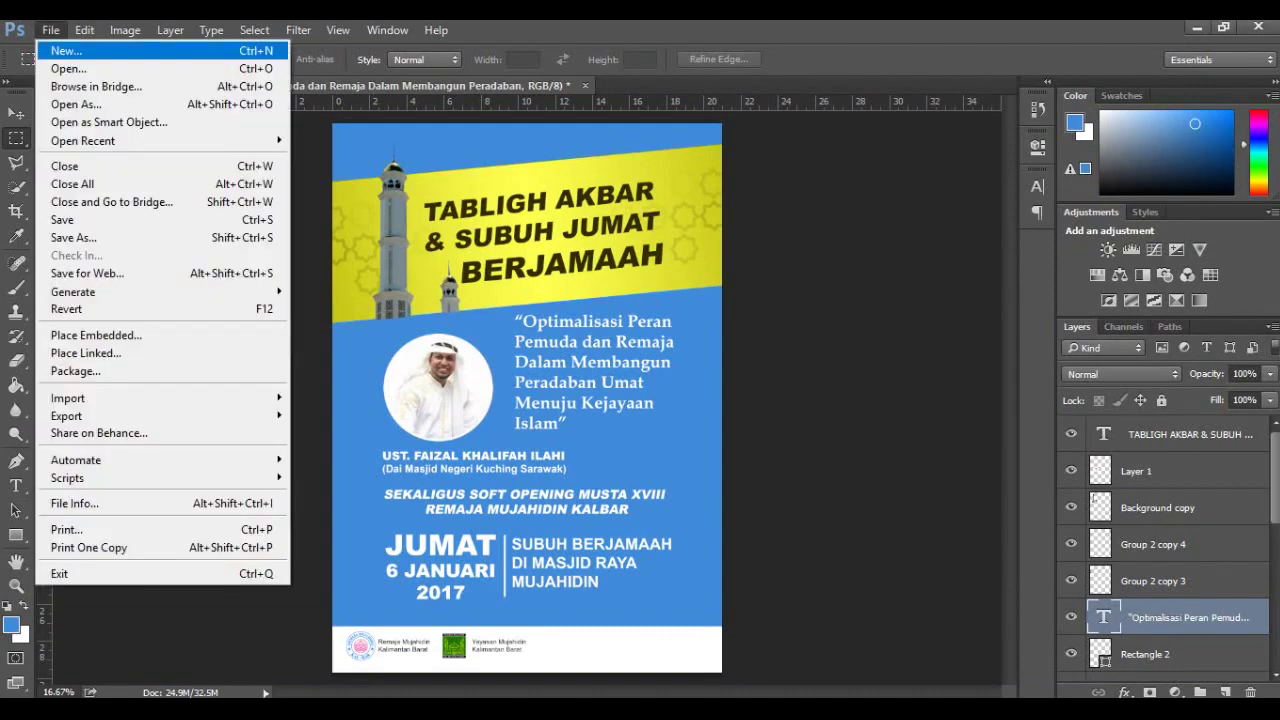
Step: Create a new International Paper A4 document (210 × 297 mm, 300 ppi)
left_click(60, 46)
left_click(575, 184)
left_click(520, 255)
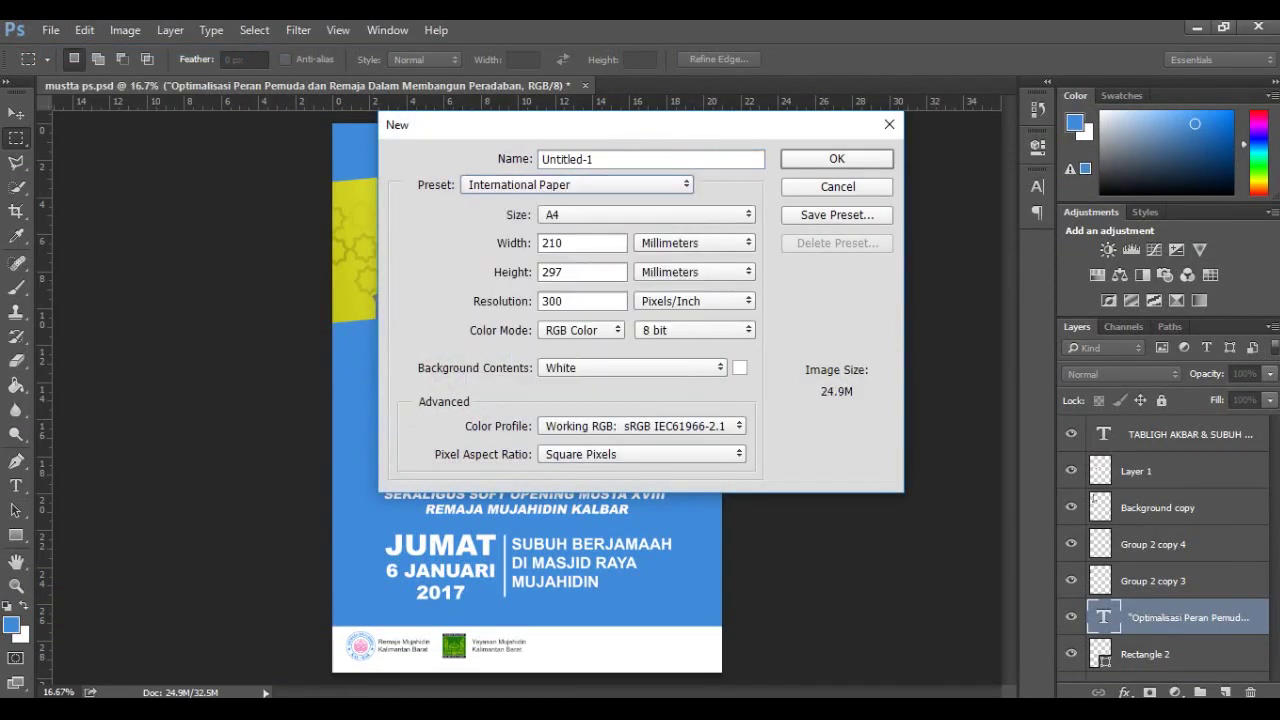
key("Return")
Step: Fill the entire canvas background with the blue colour
key("g")
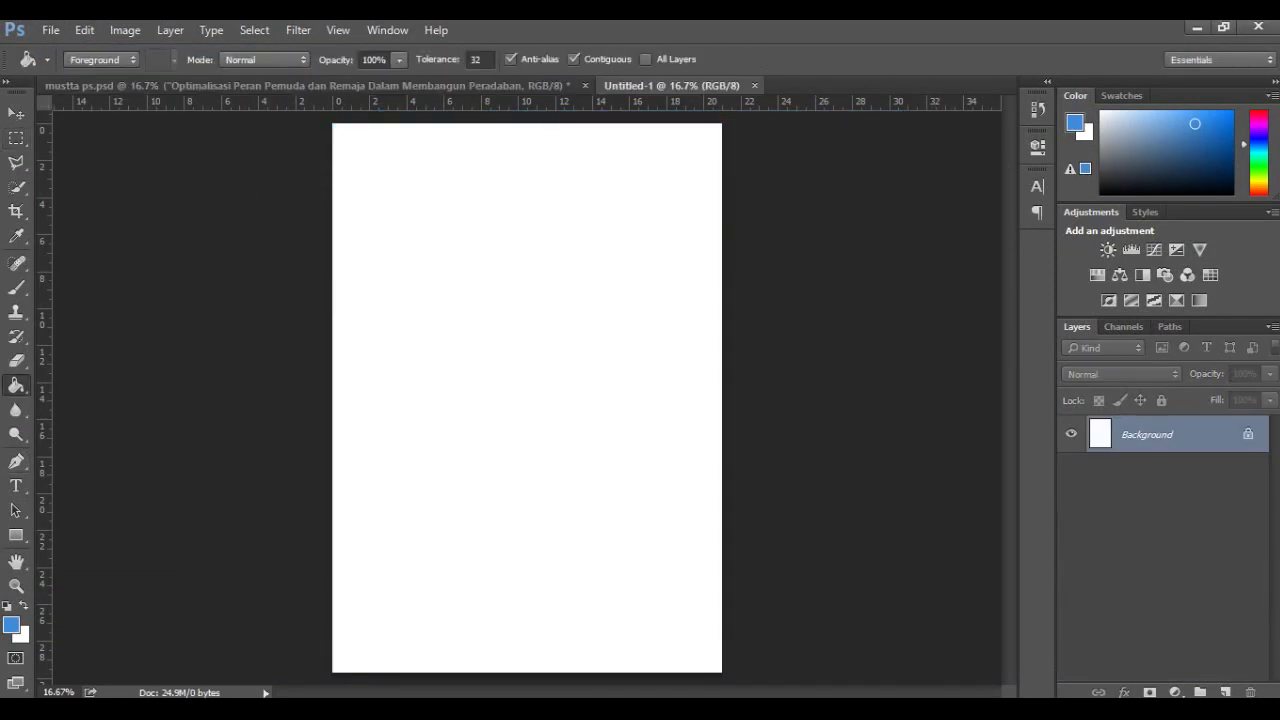
key("alt+BackSpace")
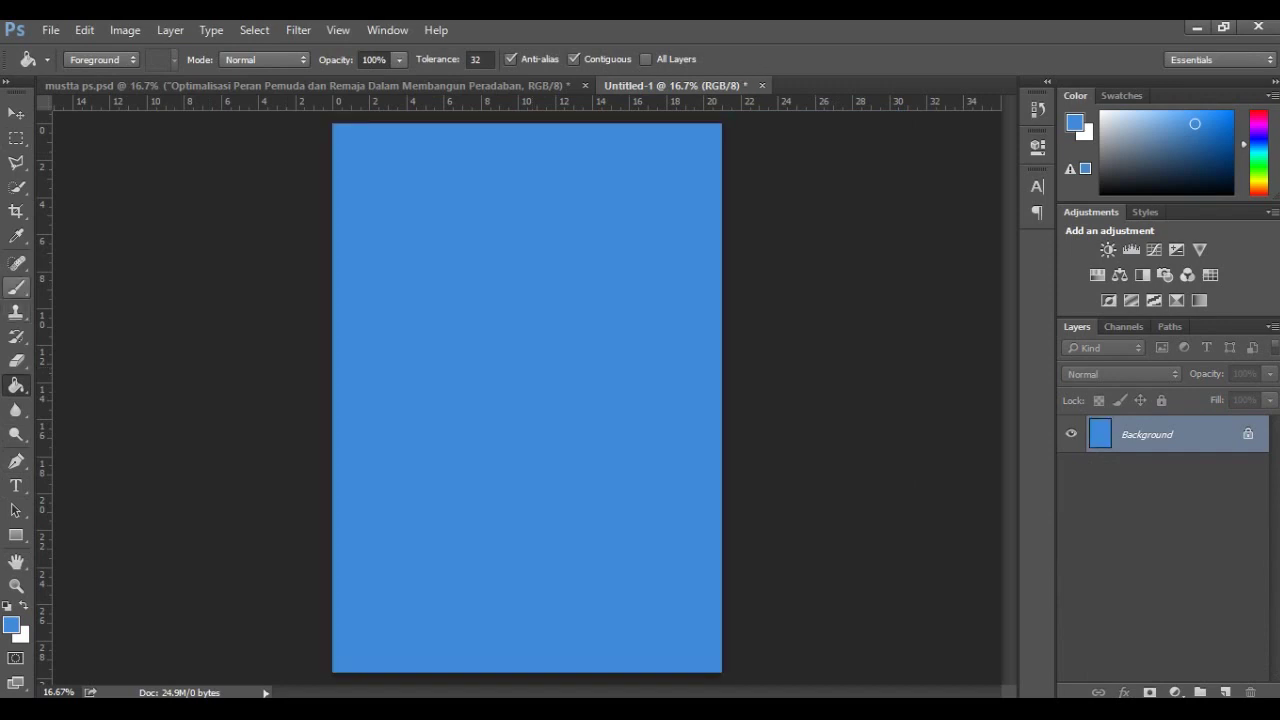
left_click(16, 486)
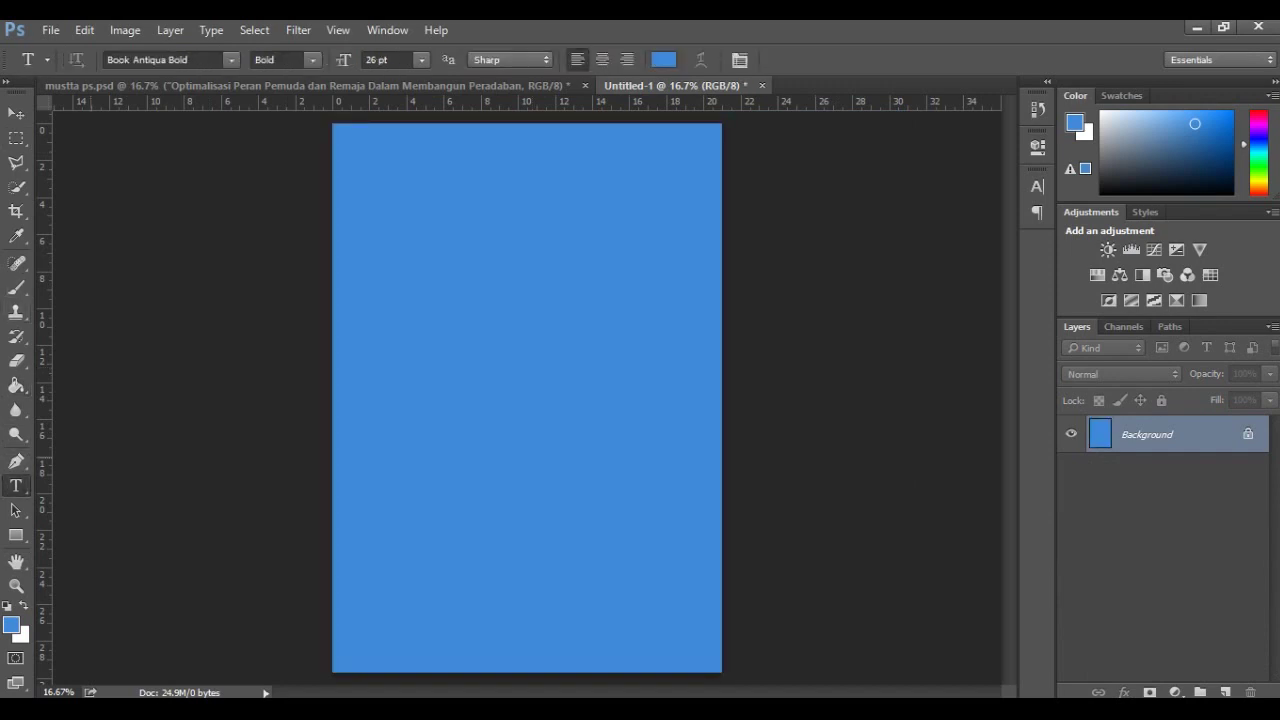
Step: Type the dark TABLIGH AKBAR & SUBUH JUMAT BERJAMAAH headline near the top
left_click_drag(357, 197, 723, 322)
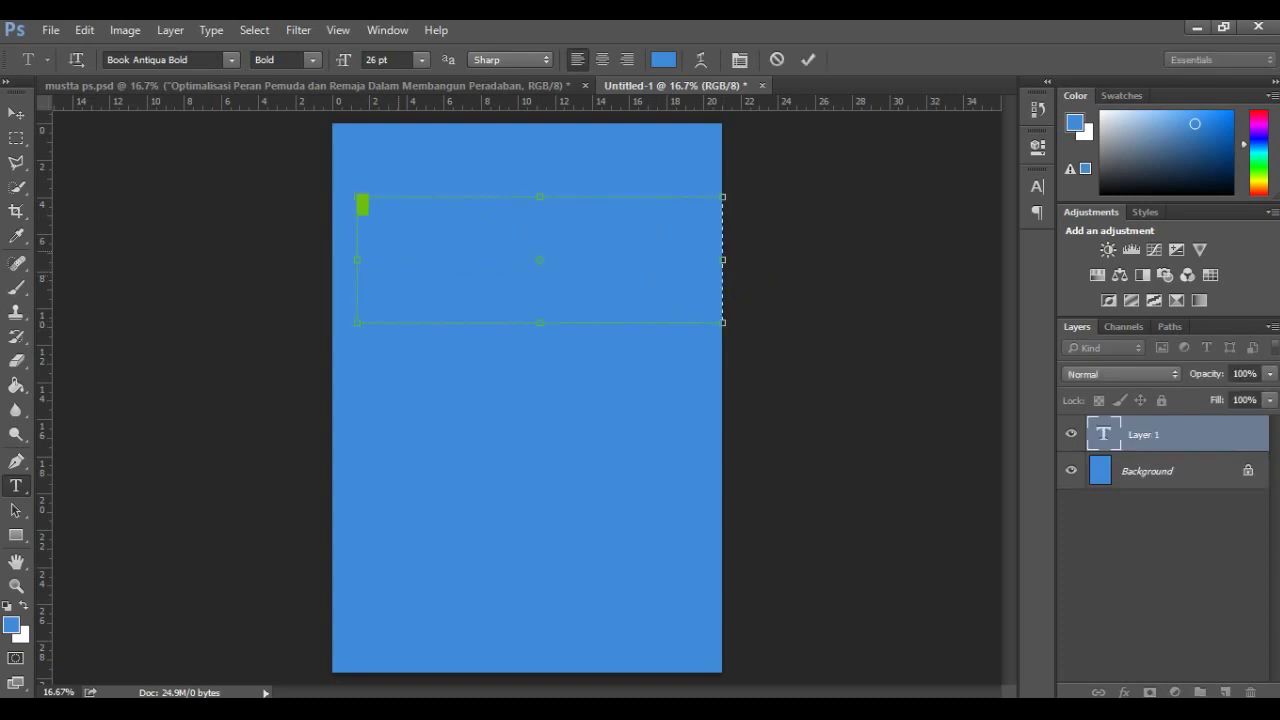
left_click(663, 59)
left_click(780, 491)
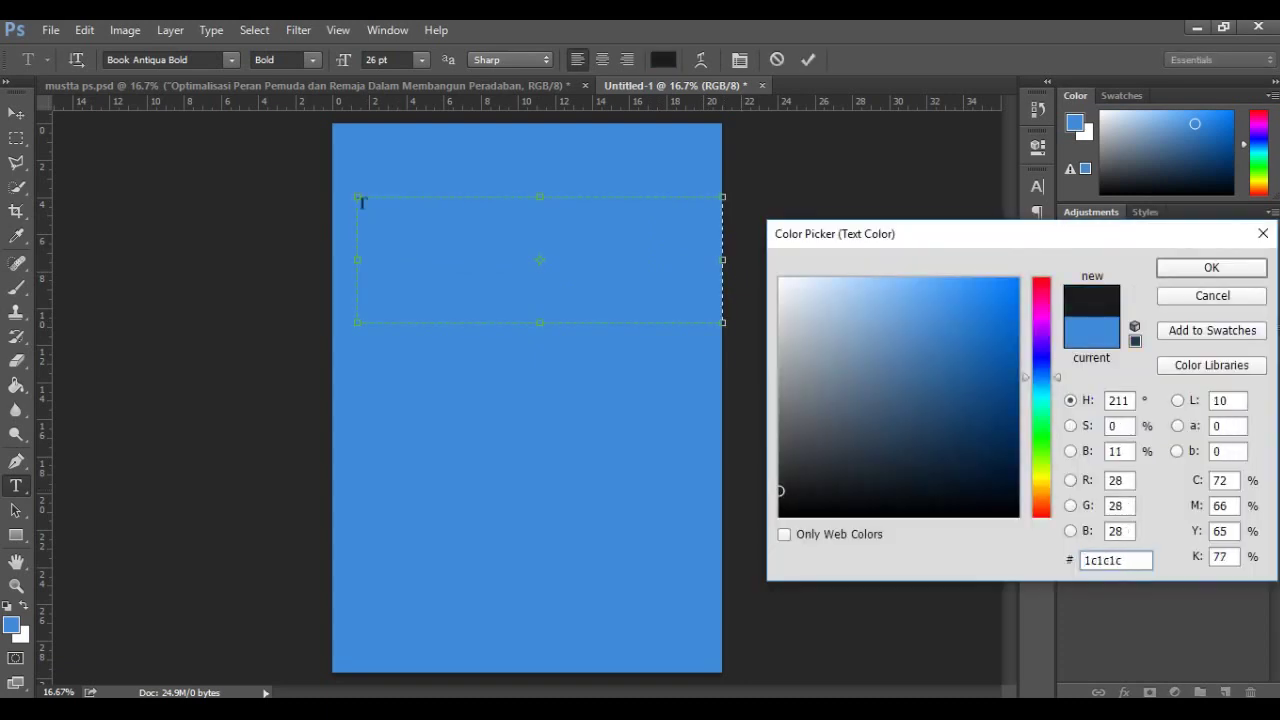
key("Return")
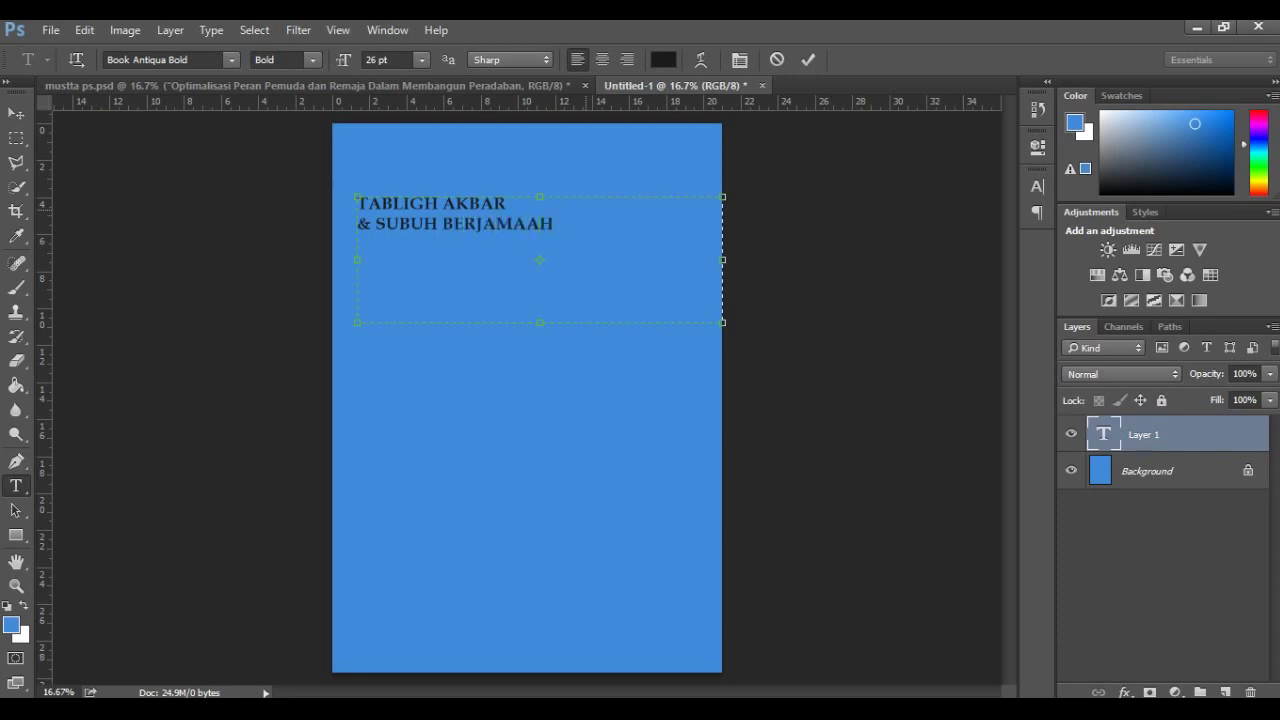
type("JUMAT")
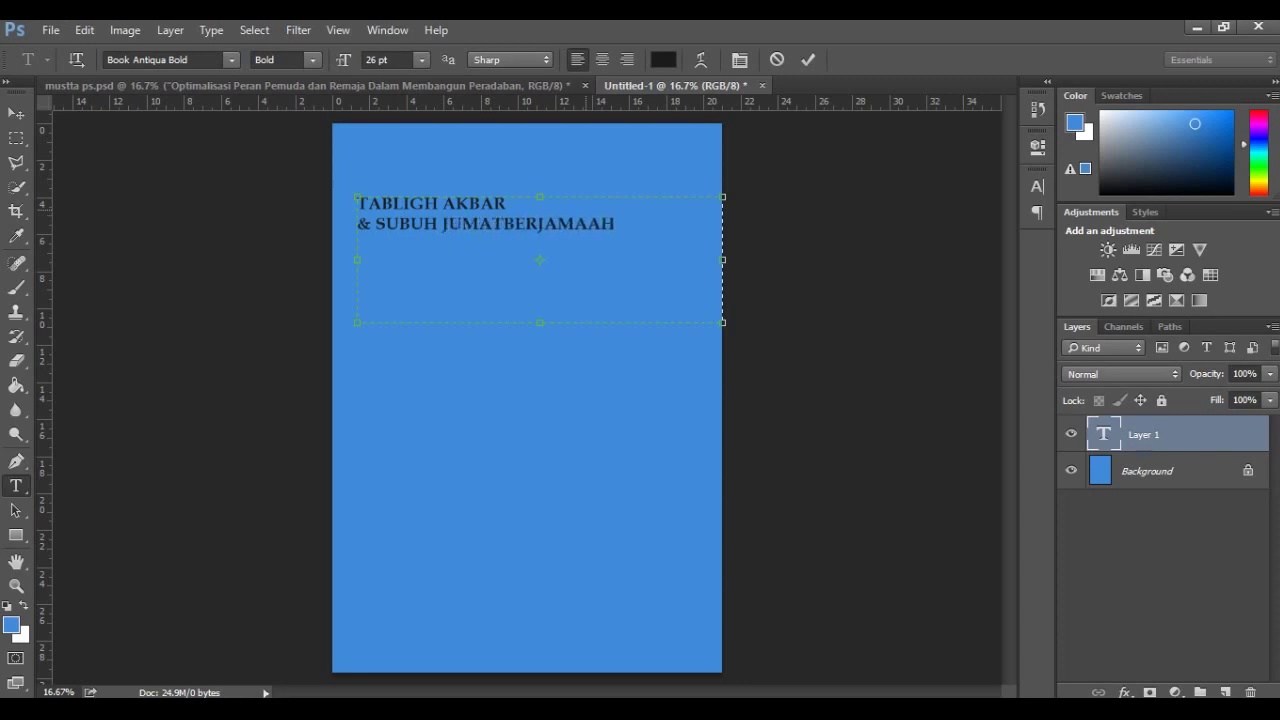
Step: Set the headline font to Arial Black and start a date text box below
key("ctrl+a")
left_click(231, 60)
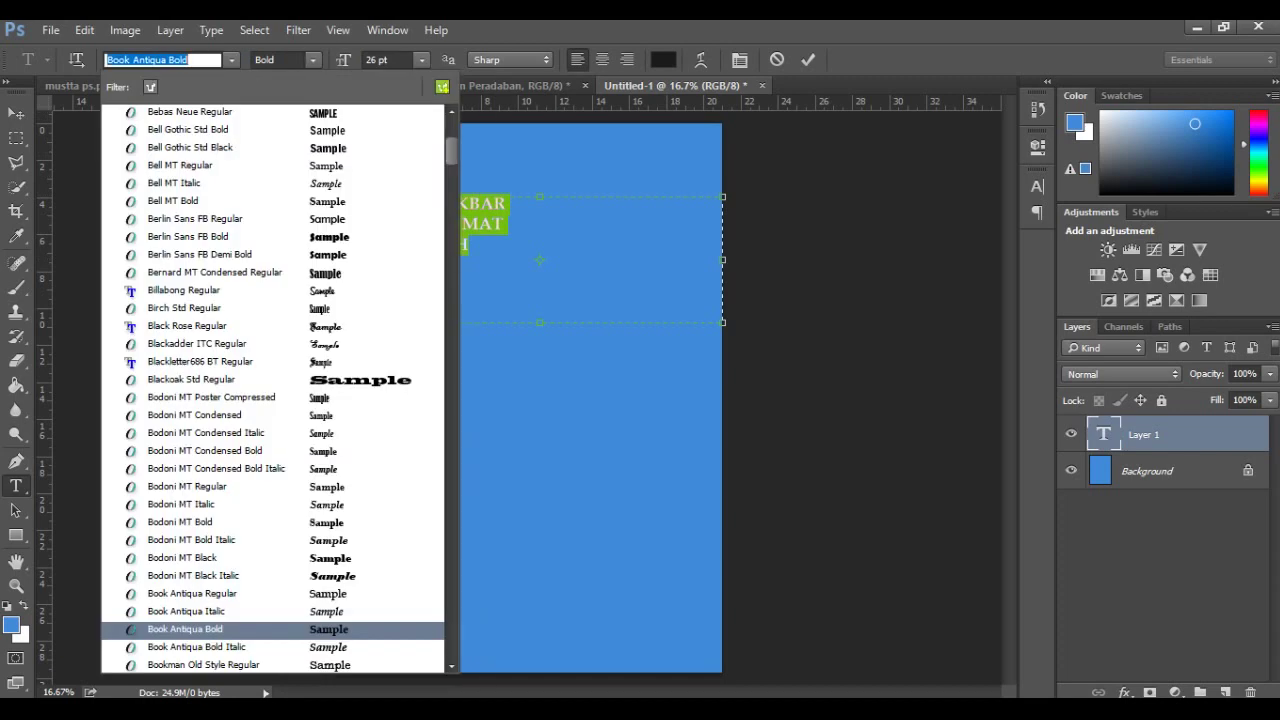
type("arial")
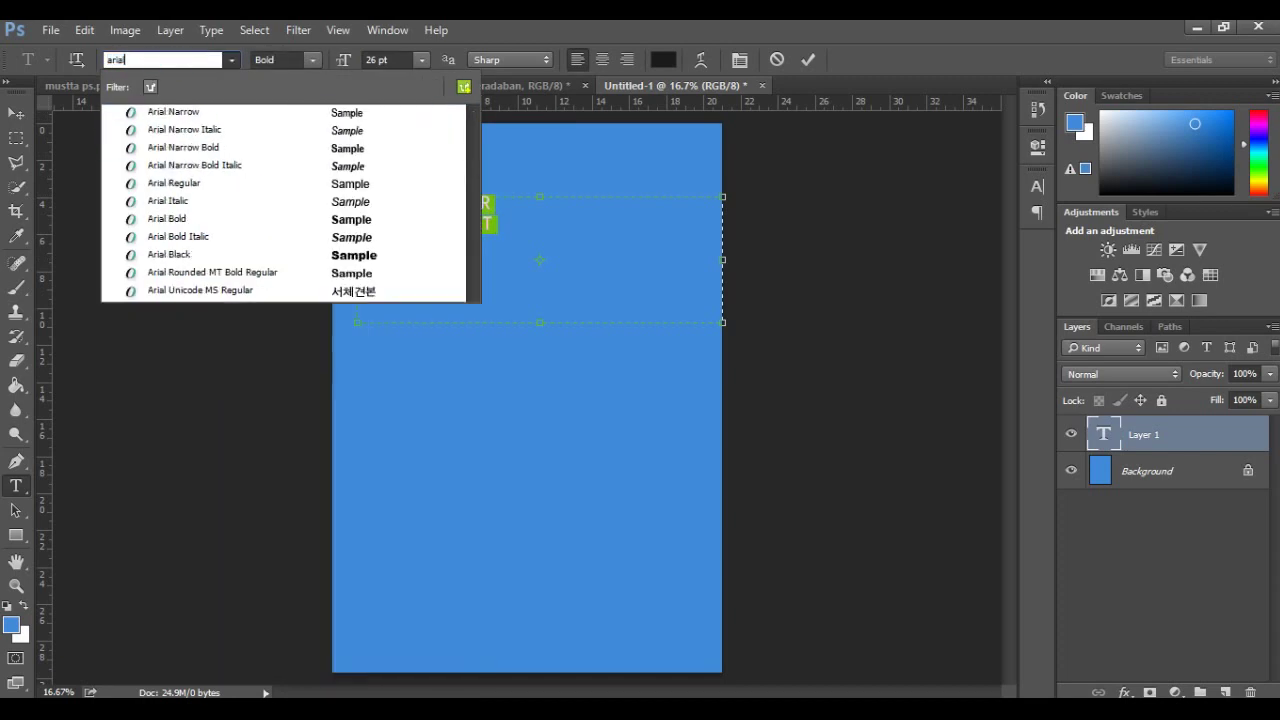
left_click(185, 255)
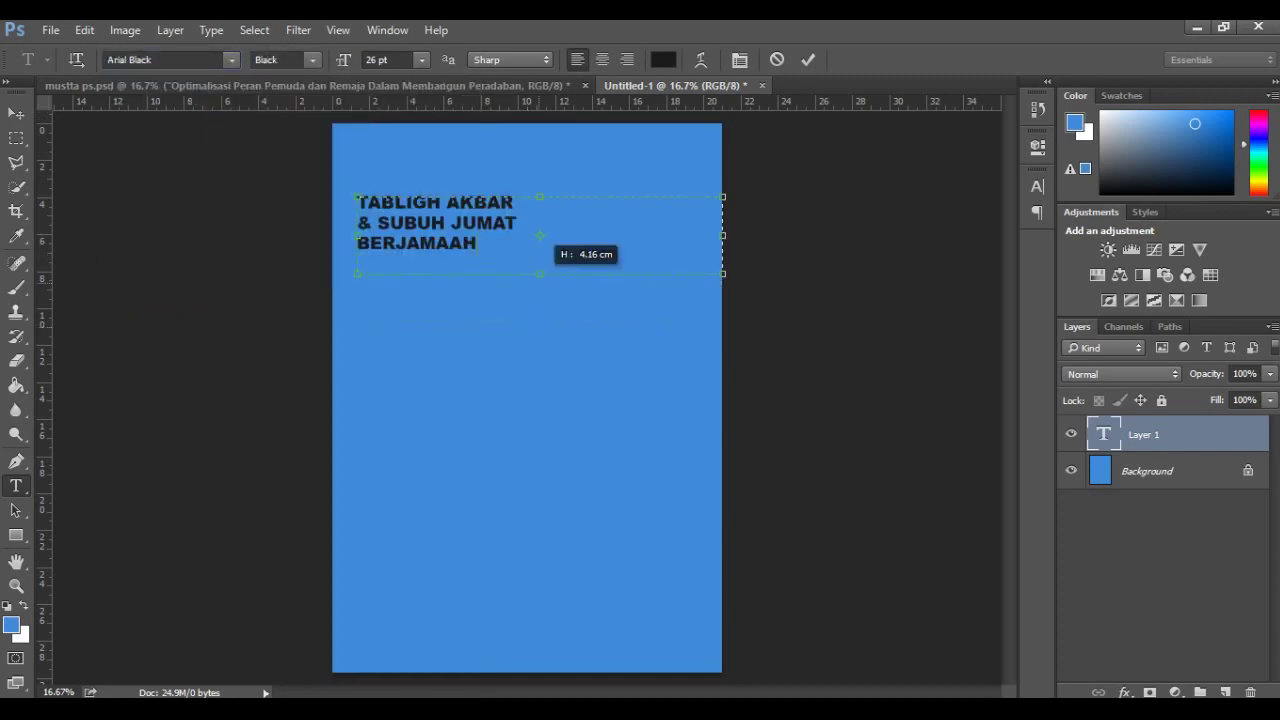
left_click(487, 315)
mouse_move(487, 315)
left_mouse_down()
mouse_move(636, 408)
mouse_move(670, 446)
left_mouse_up()
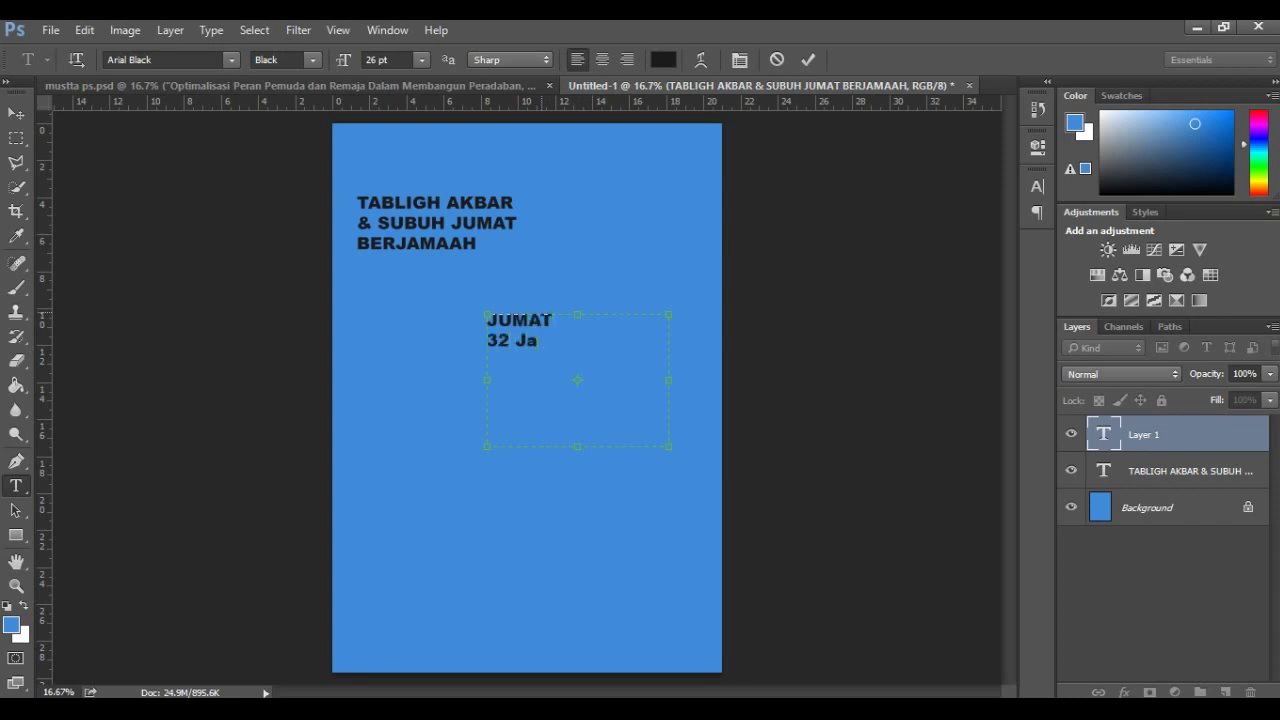
Step: Make the date JUMAT 32 JANUARI 2017 white (ffffff) with JUMAT enlarged to 46 pt
type("NUARI")
type("2017")
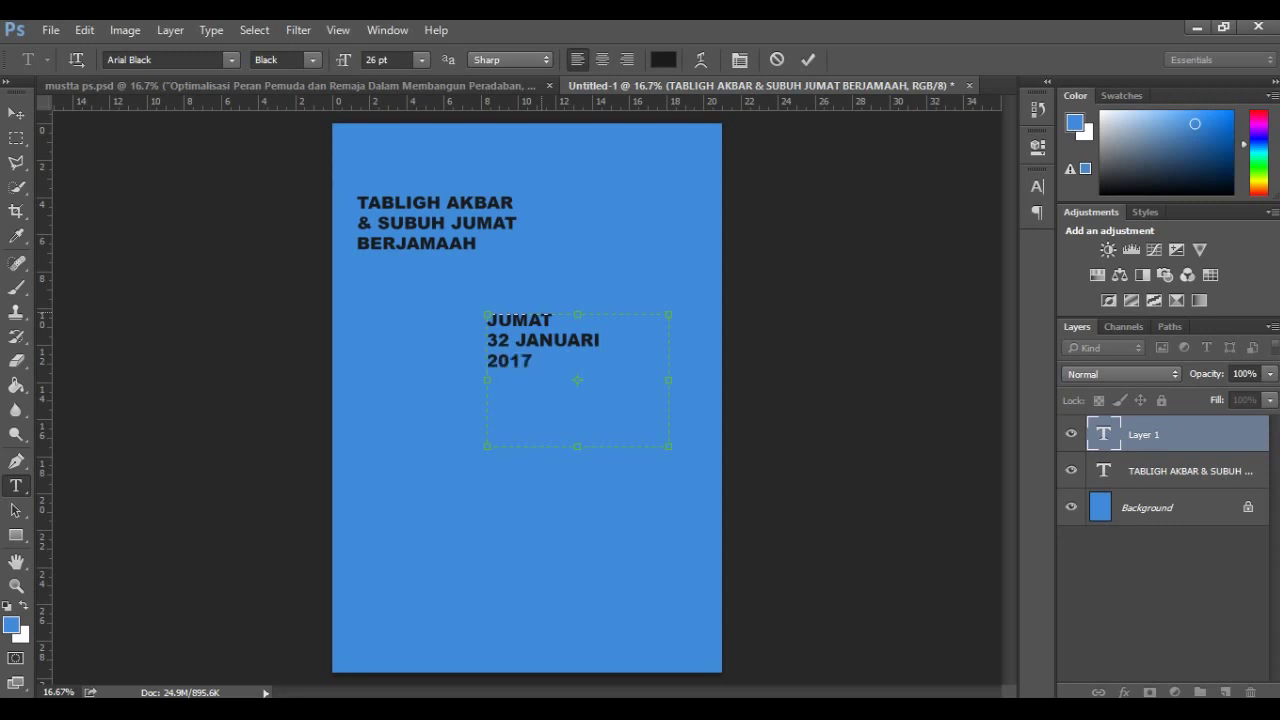
key("ctrl+a")
left_click(662, 59)
type("ffffff")
key("Return")
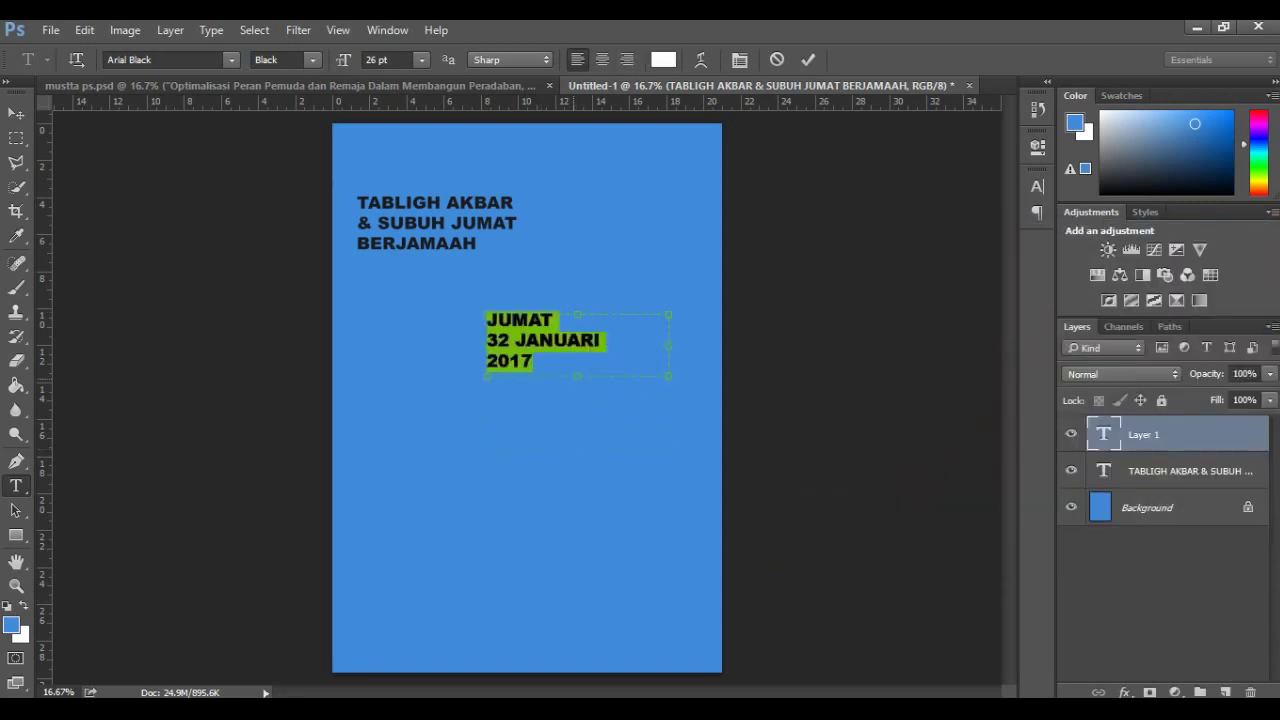
key("ctrl+Home")
key("shift+End")
key("ctrl+shift+period")
key("ctrl+shift+period")
key("ctrl+shift+period")
key("ctrl+shift+period")
key("ctrl+shift+period")
key("ctrl+shift+period")
key("ctrl+shift+period")
Step: Fit the date text box to its text and move the date block to the lower left
left_click_drag(577, 376, 577, 410)
left_click_drag(668, 345, 616, 345)
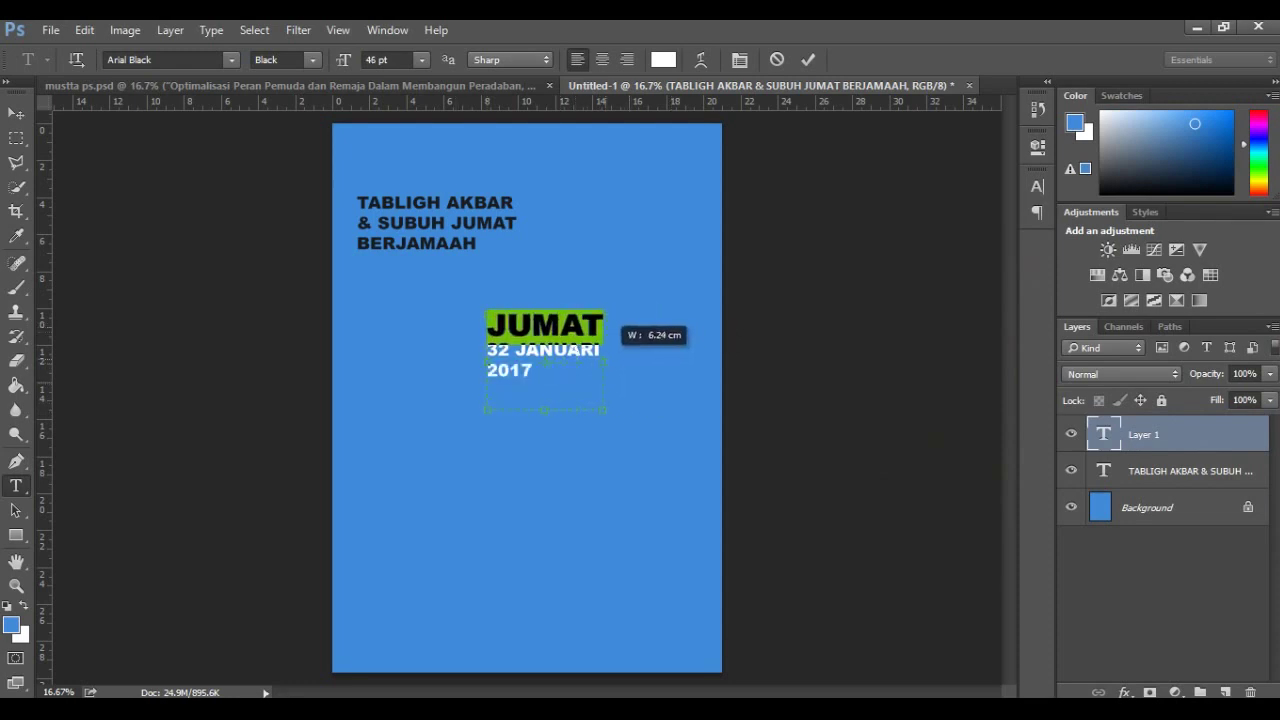
key("ctrl+Return")
key("v")
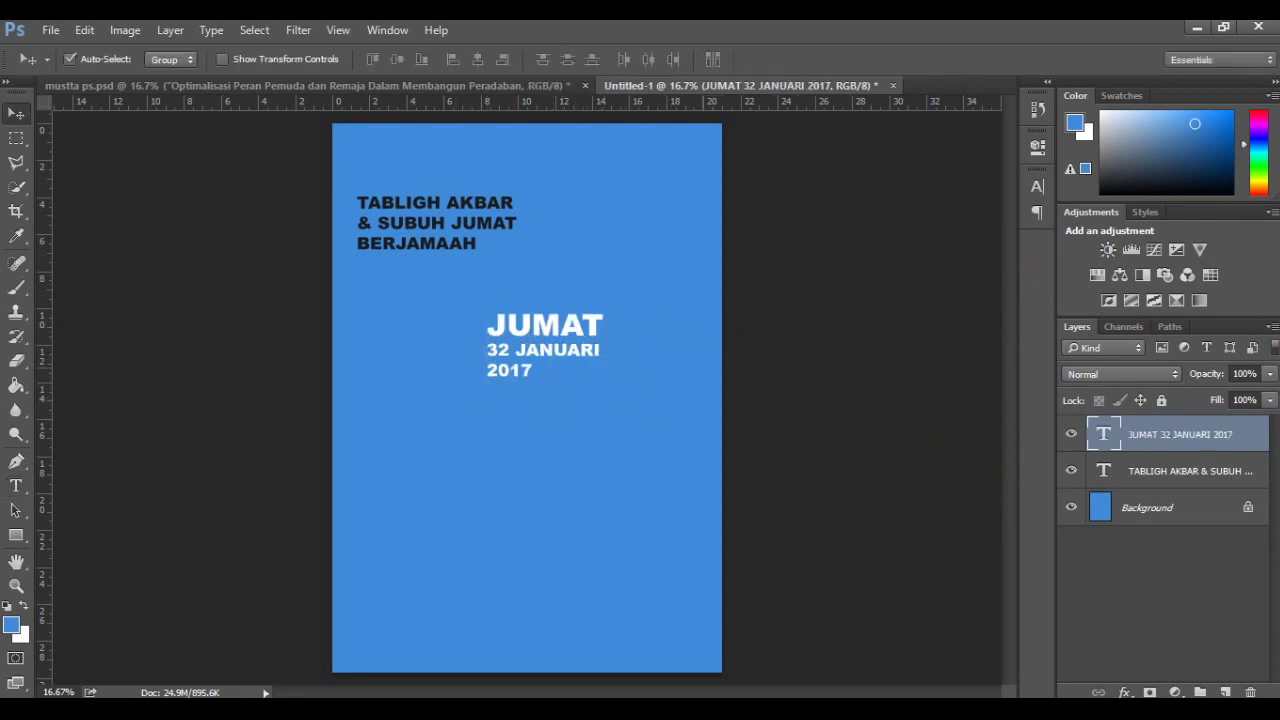
left_click_drag(530, 300, 445, 570)
left_click_drag(462, 505, 421, 474)
left_click(16, 486)
mouse_move(513, 517)
left_mouse_down()
mouse_move(712, 545)
mouse_move(709, 597)
left_mouse_up()
Step: Type SUBUH BERJAMAAH DI MASJID RAYA MUJAHIDIN beside the date at a smaller size
type("UBUH")
key("ctrl+a")
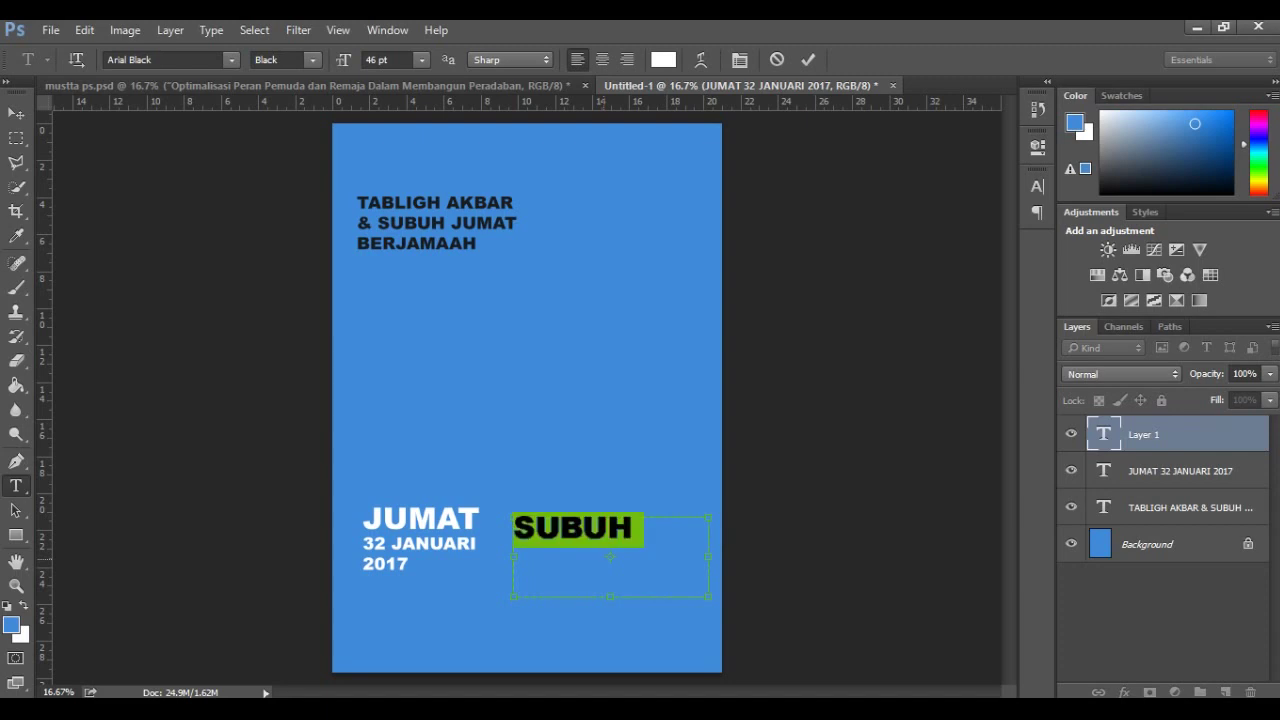
key("ctrl+shift+comma")
key("ctrl+shift+comma")
key("ctrl+shift+comma")
key("ctrl+shift+comma")
key("ctrl+shift+comma")
type("BE")
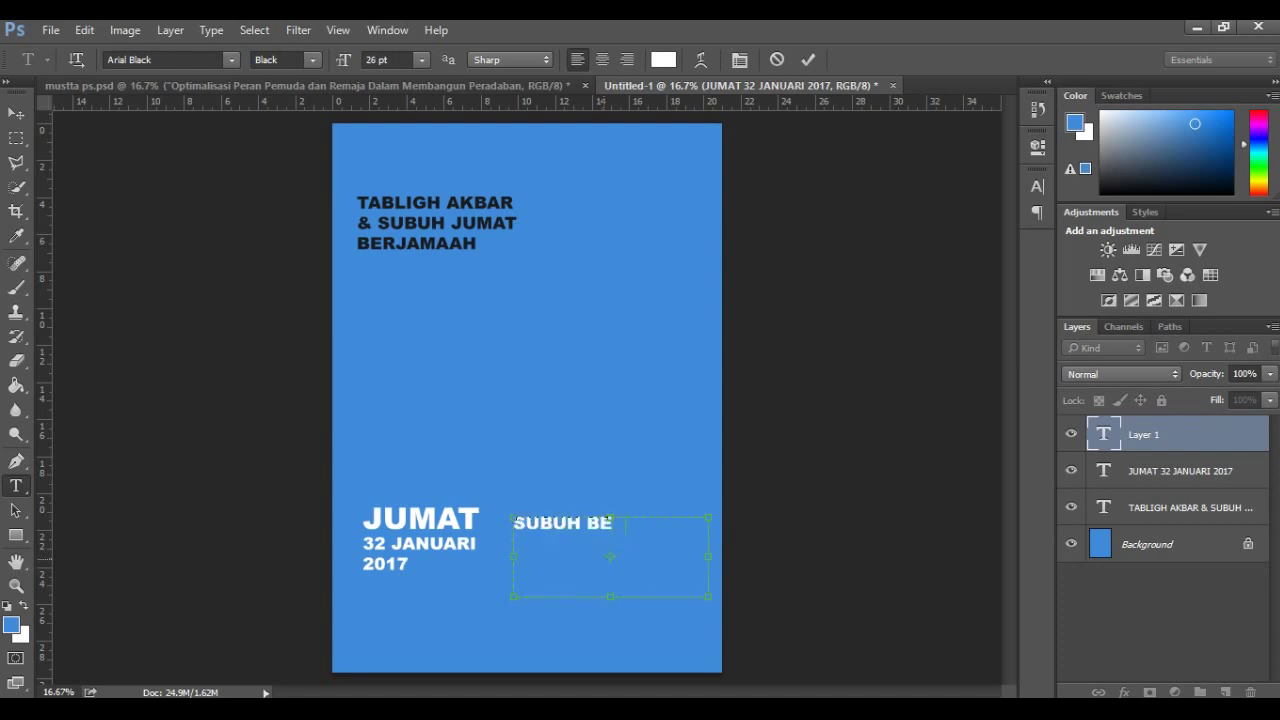
type("RJAMAAH")
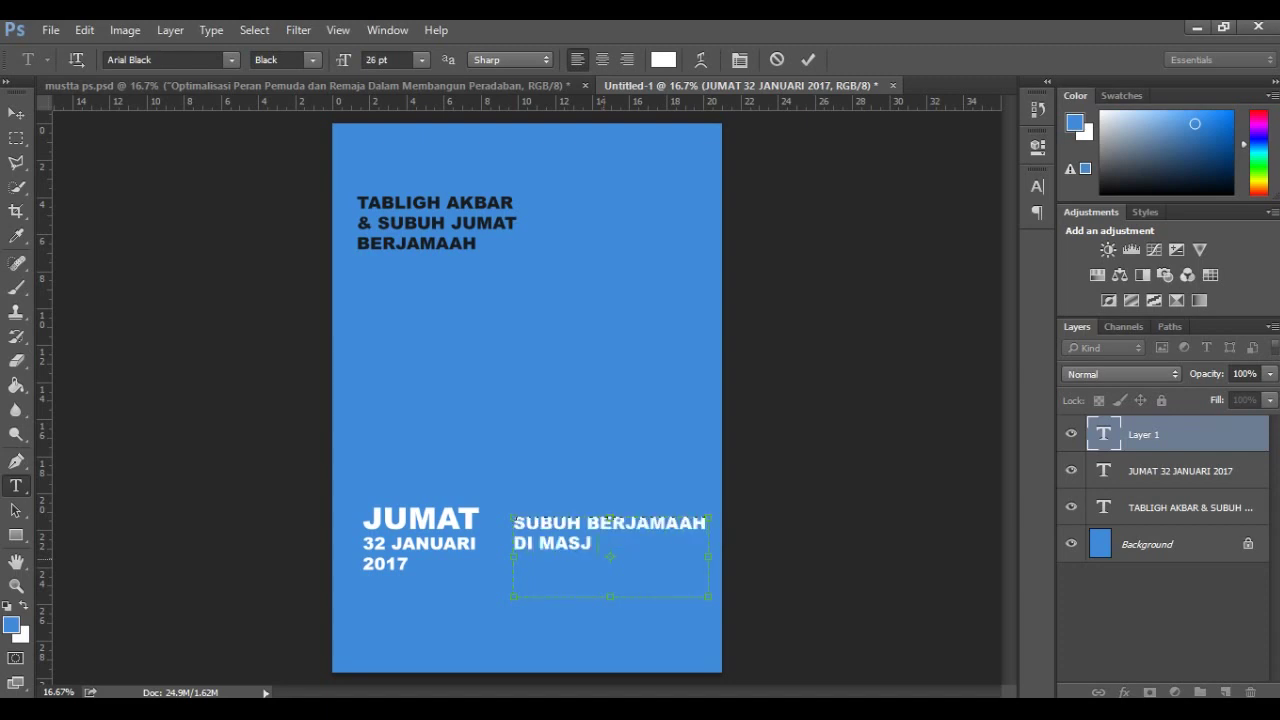
key("Return")
type("MUJAHIDIN")
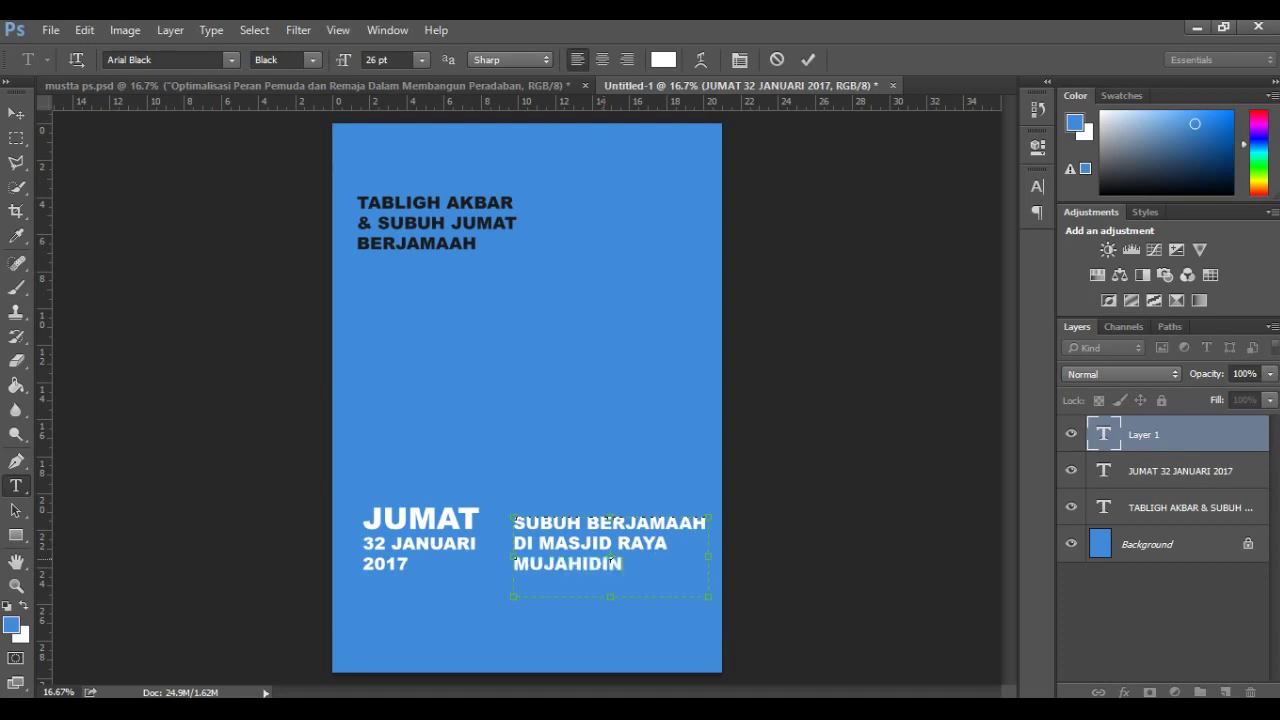
Step: Make the location text Arial Bold, nudge it into place, and start a text box above JUMAT
key("ctrl+a")
left_click(285, 59)
left_click(290, 134)
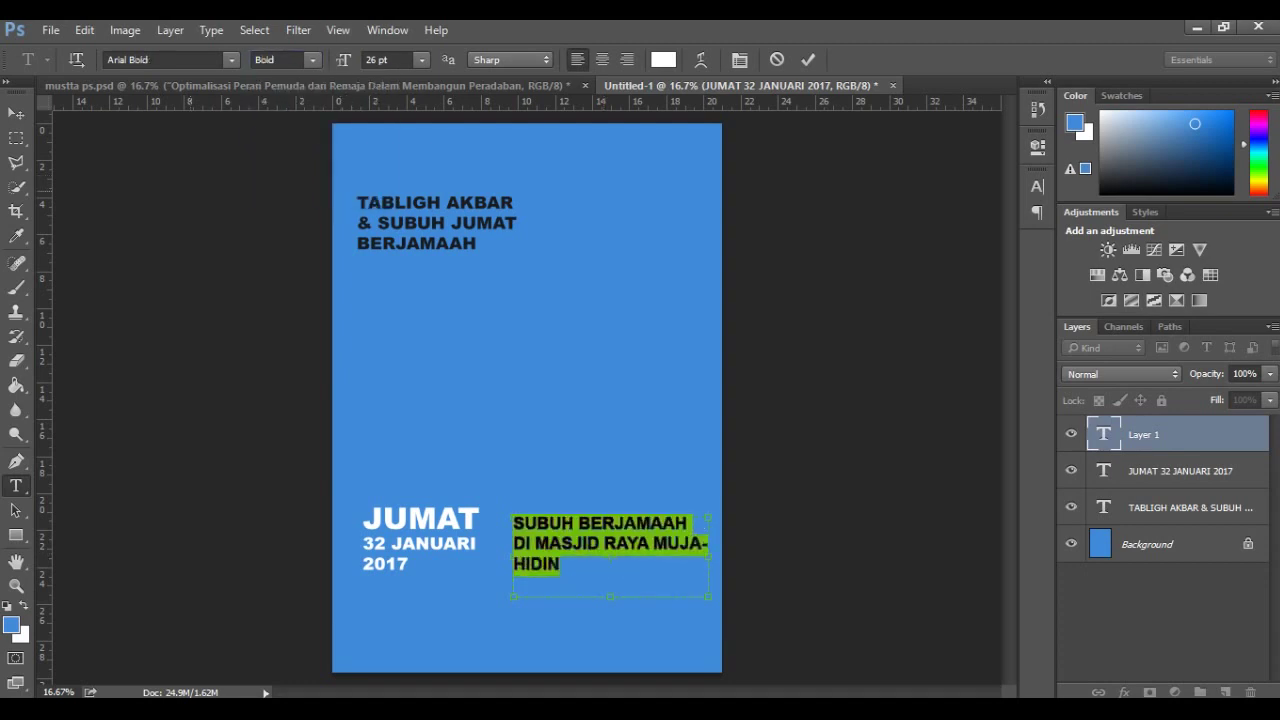
left_click(16, 113)
left_click_drag(580, 540, 560, 533)
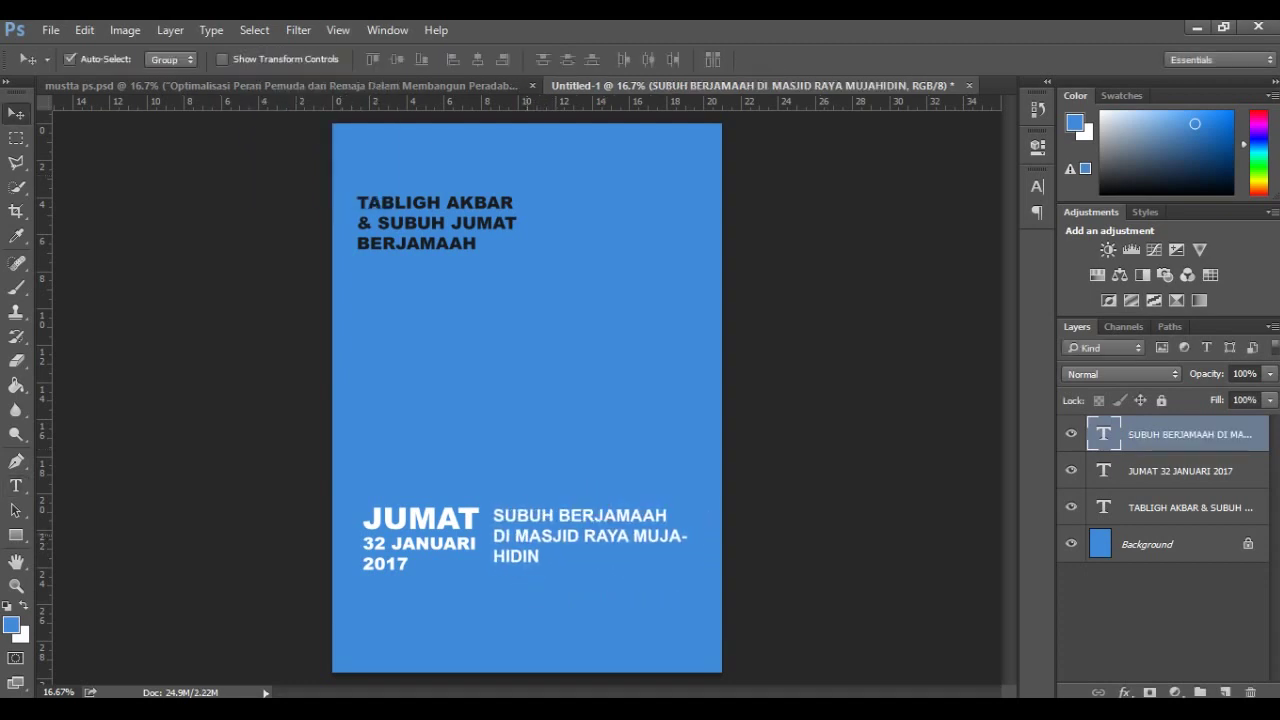
key("t")
left_click_drag(363, 418, 703, 492)
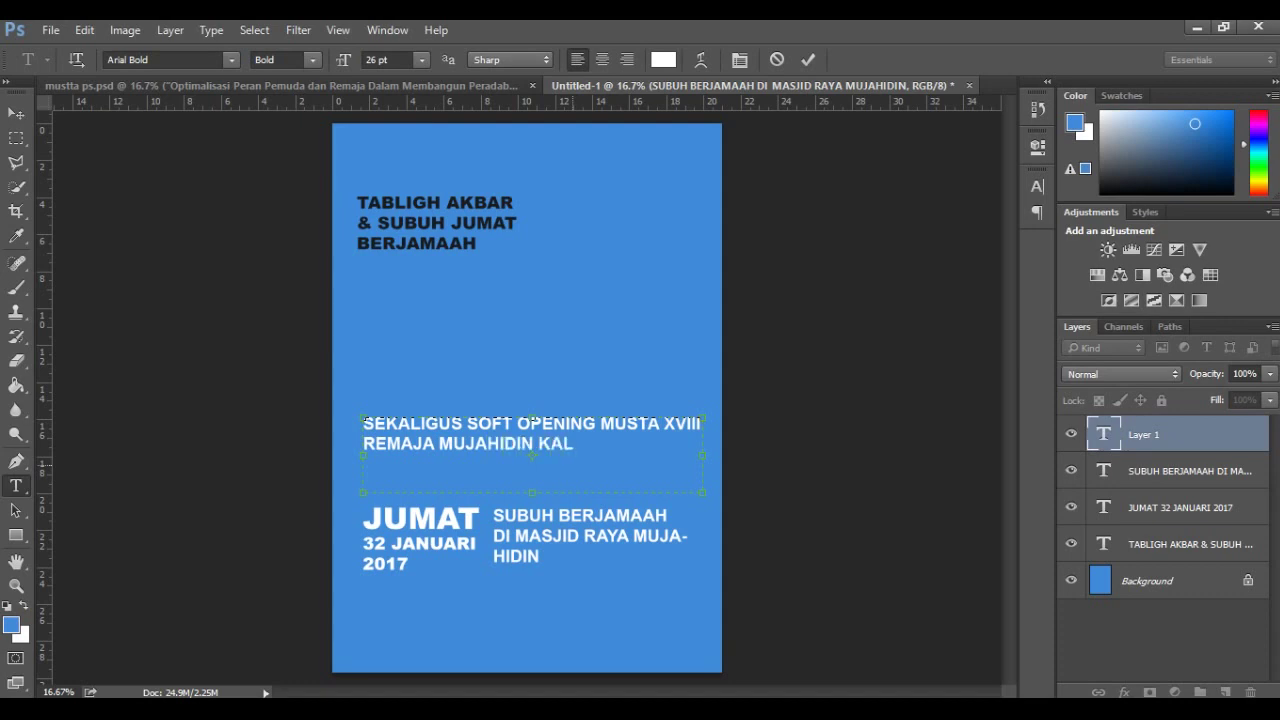
Step: Make the SEKALIGUS SOFT OPENING text centred, faux italic and 24 pt
key("ctrl+a")
key("ctrl+shift+c")
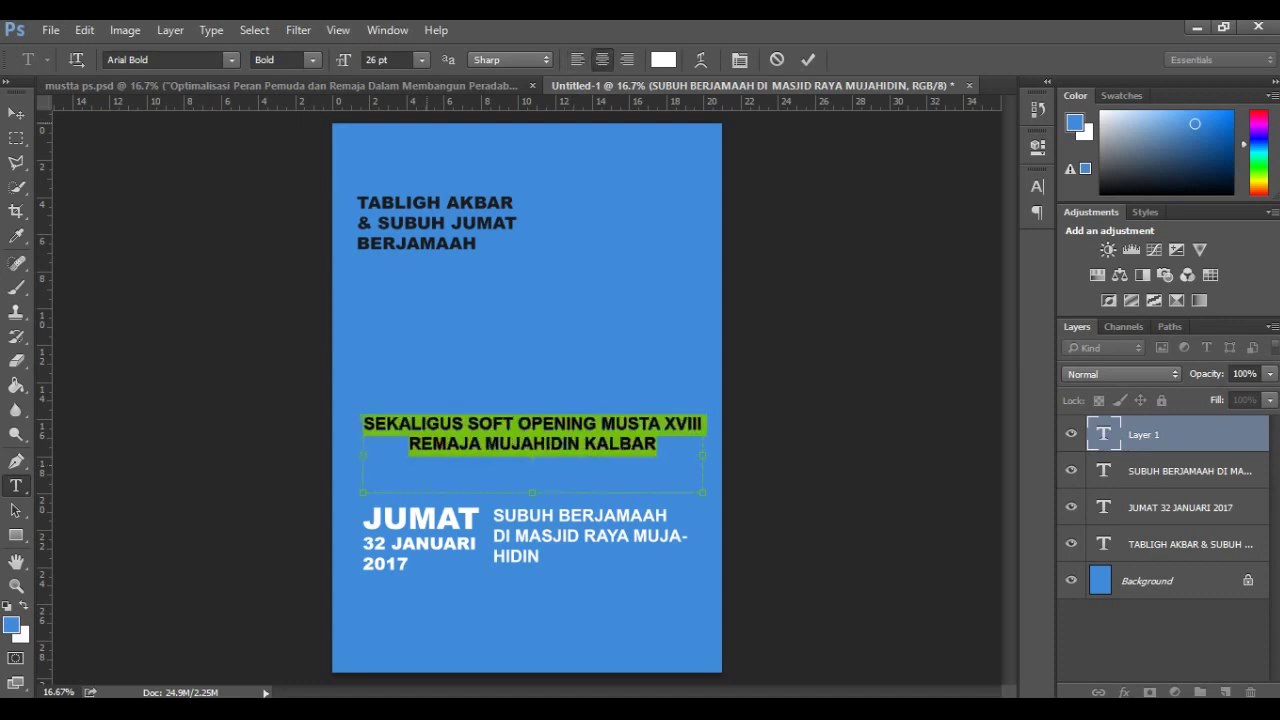
left_click(1037, 186)
left_click(863, 323)
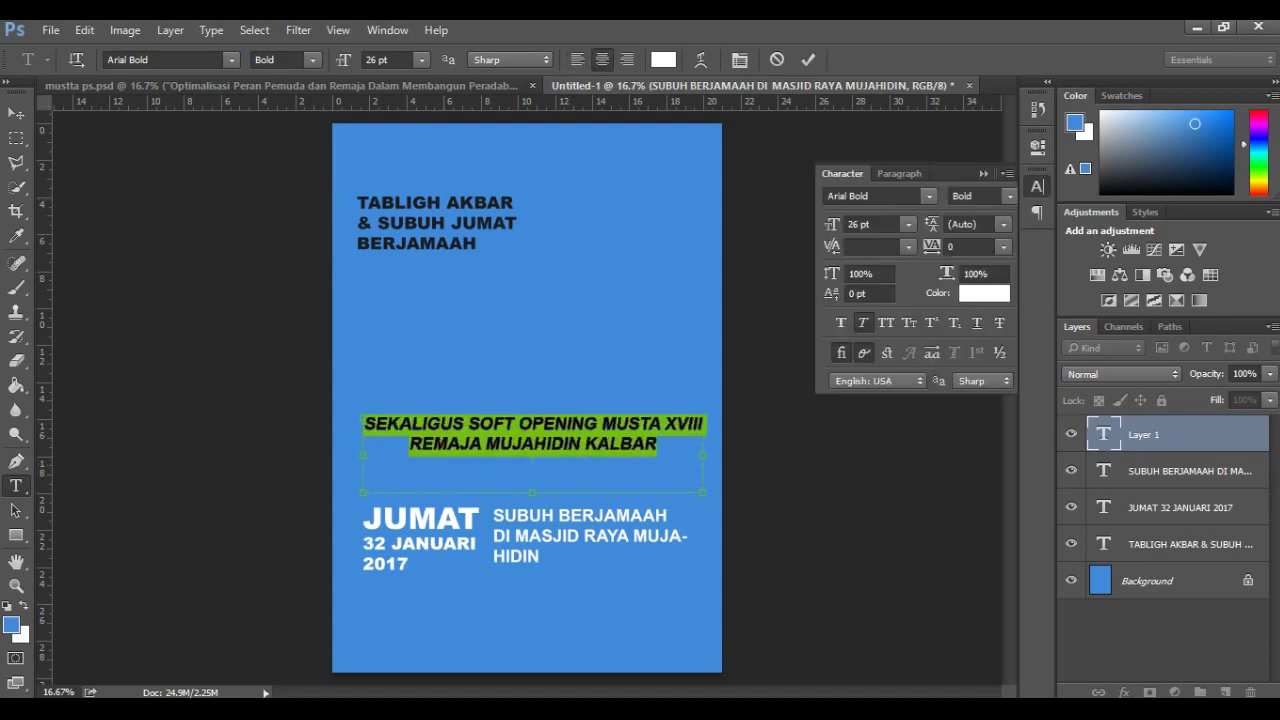
key("ctrl+shift+comma")
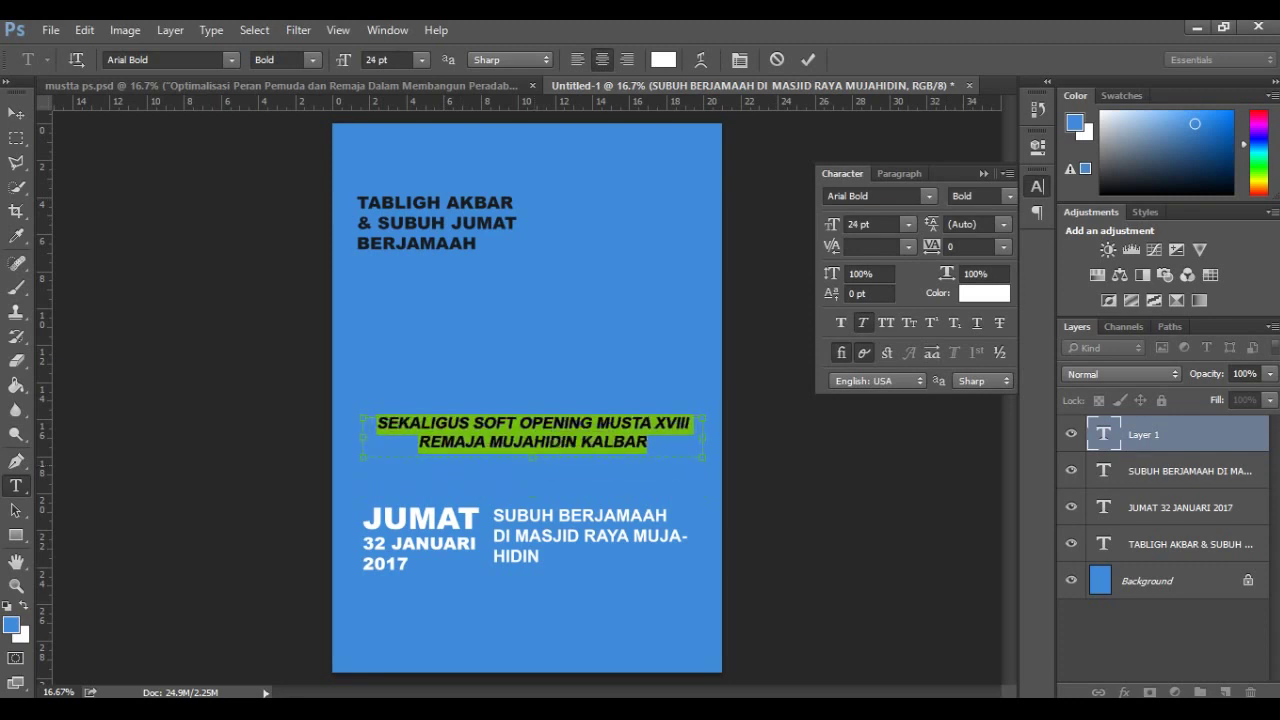
key("ctrl+Return")
Step: Nudge the SEKALIGUS text down to sit just above the date, then begin opening an image
key("v")
key("shift+Down")
key("shift+Down")
key("shift+Down")
key("shift+Down")
key("shift+Down")
key("shift+Down")
key("shift+Down")
key("shift+Down")
key("shift+Down")
key("shift+Down")
key("shift+Left")
key("shift+Left")
key("shift+Down")
key("shift+Down")
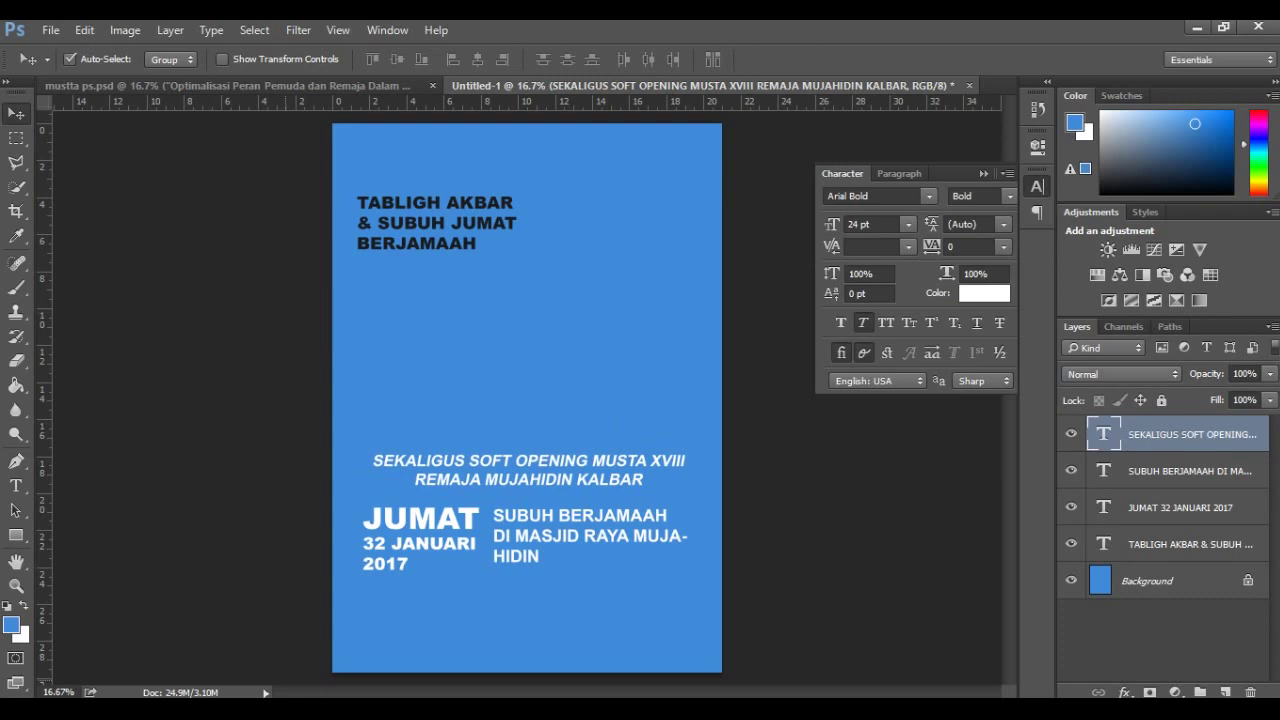
key("alt+f")
key("Escape")
key("ctrl+o")
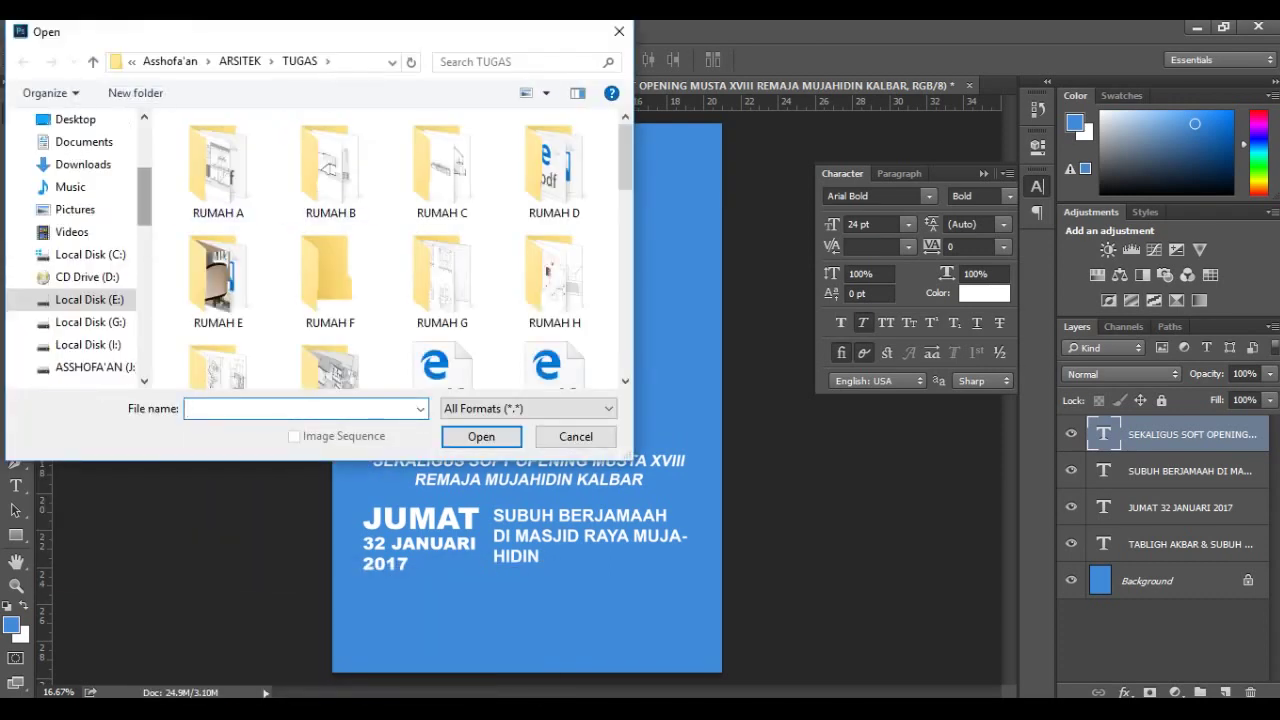
Step: Open IMG-20170104-WA0012.jpg from the DESIGN folder
left_click(74, 156)
scroll(400, 250, "down", 3)
scroll(400, 250, "down", 5)
scroll(400, 250, "down", 1)
left_click(217, 155)
left_click(481, 436)
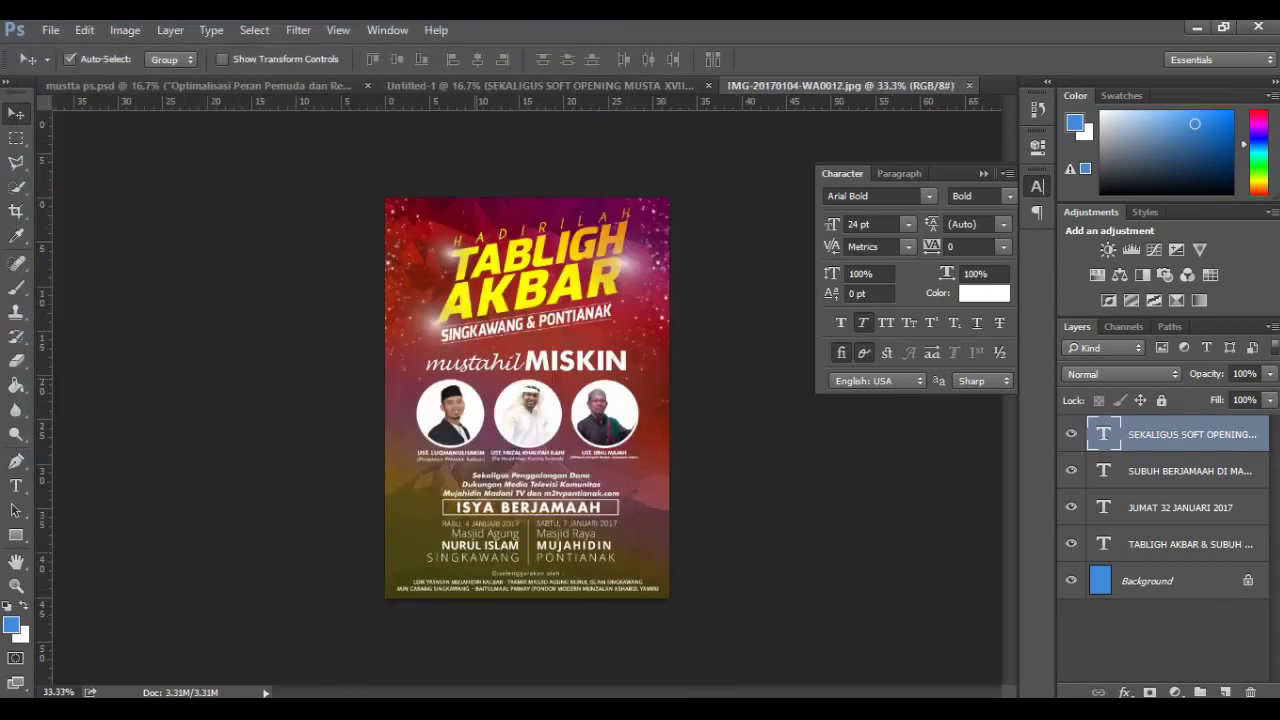
key("ctrl+1")
Step: Select the middle speaker's portrait with an elliptical marquee
right_click(16, 138)
left_click(100, 151)
mouse_move(452, 346)
left_mouse_down()
mouse_move(637, 543)
mouse_move(570, 462)
left_mouse_up()
left_click_drag(590, 410, 562, 428)
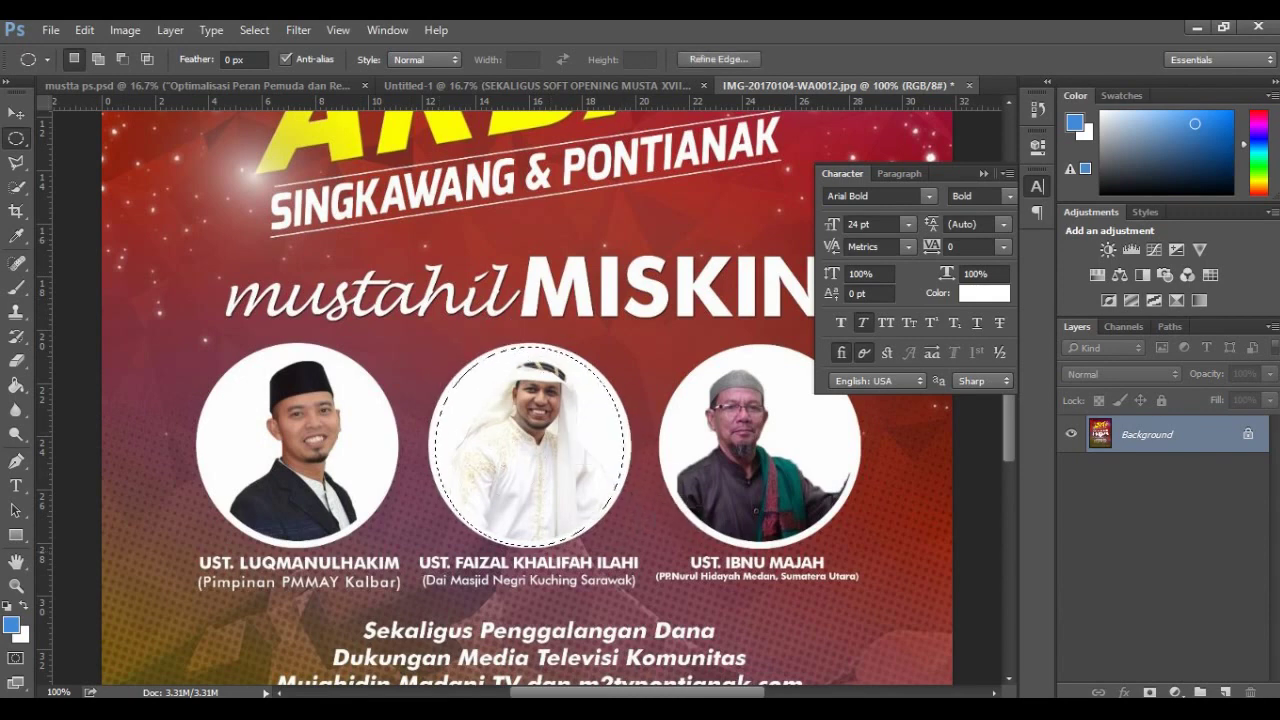
Step: Drag the circular portrait into the blue poster and scale it up below the title
key("v")
left_click_drag(530, 440, 200, 86)
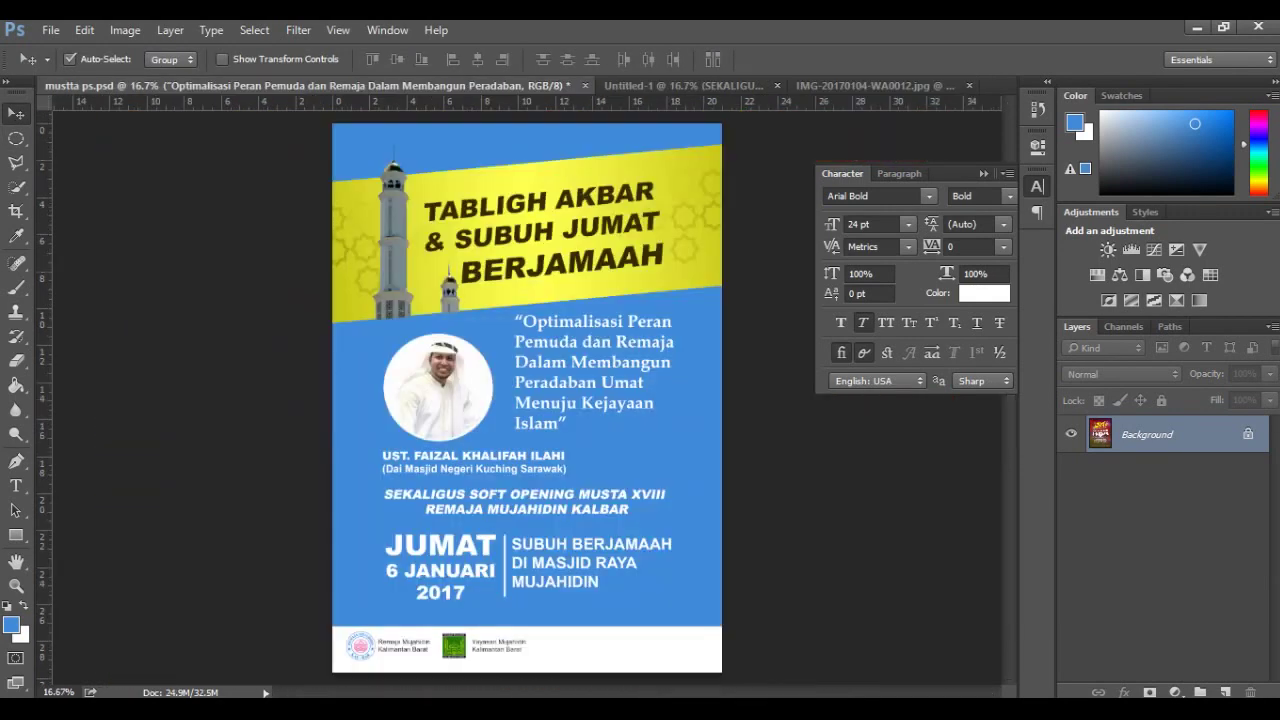
mouse_move(680, 86)
left_mouse_down()
mouse_move(398, 346)
mouse_move(468, 420)
left_mouse_up()
key("ctrl+t")
left_click_drag(424, 375, 419, 340)
key("Return")
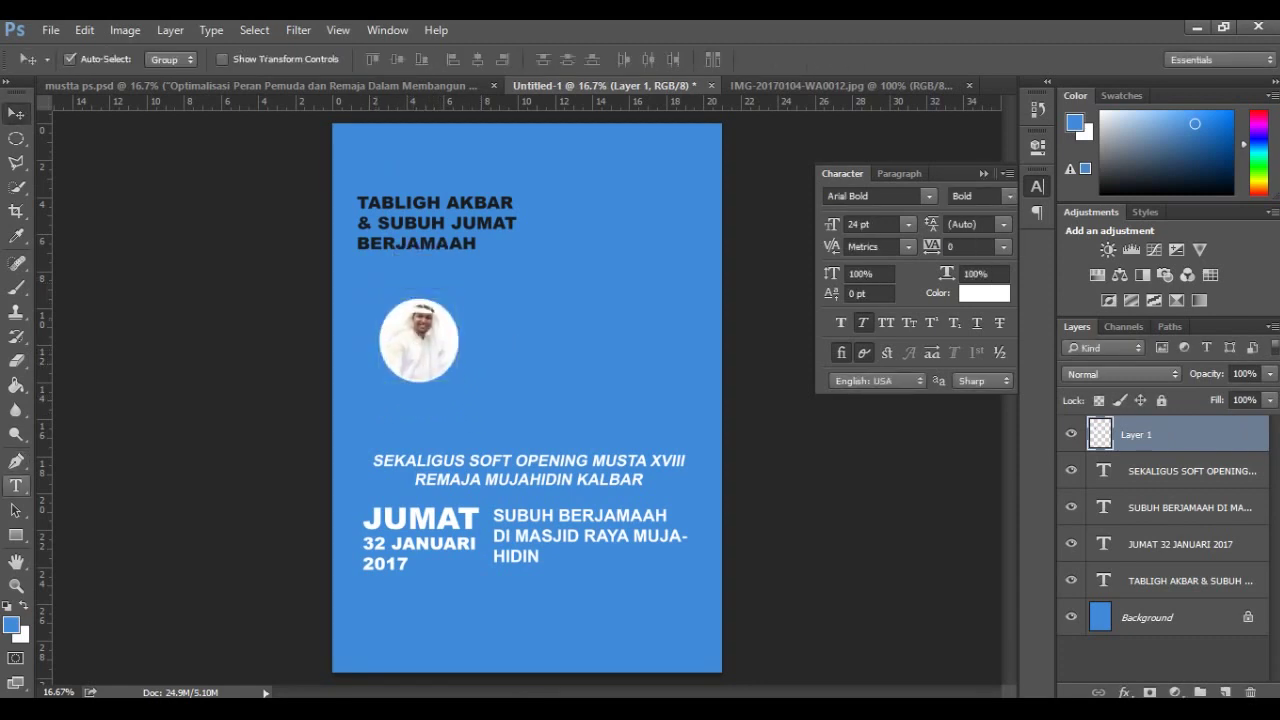
Step: Type the speaker's full name in a text box under the portrait
key("t")
left_click_drag(372, 401, 641, 436)
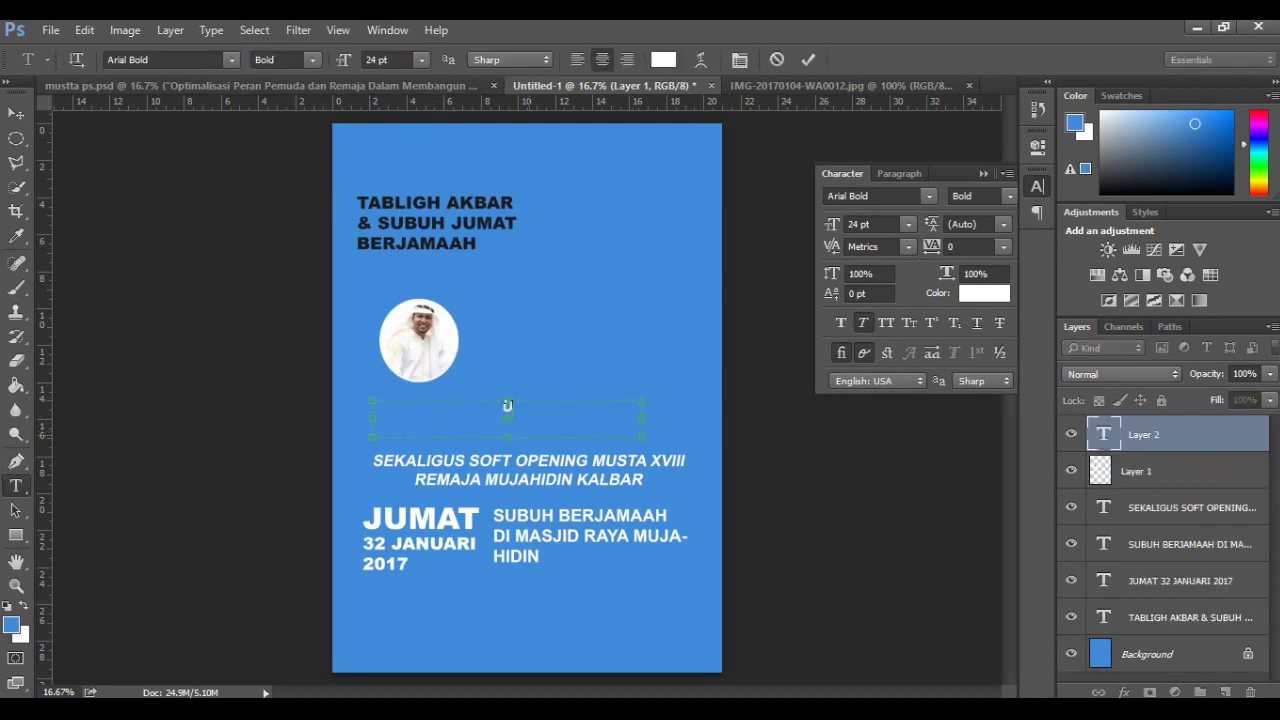
type("UST.")
left_click(840, 85)
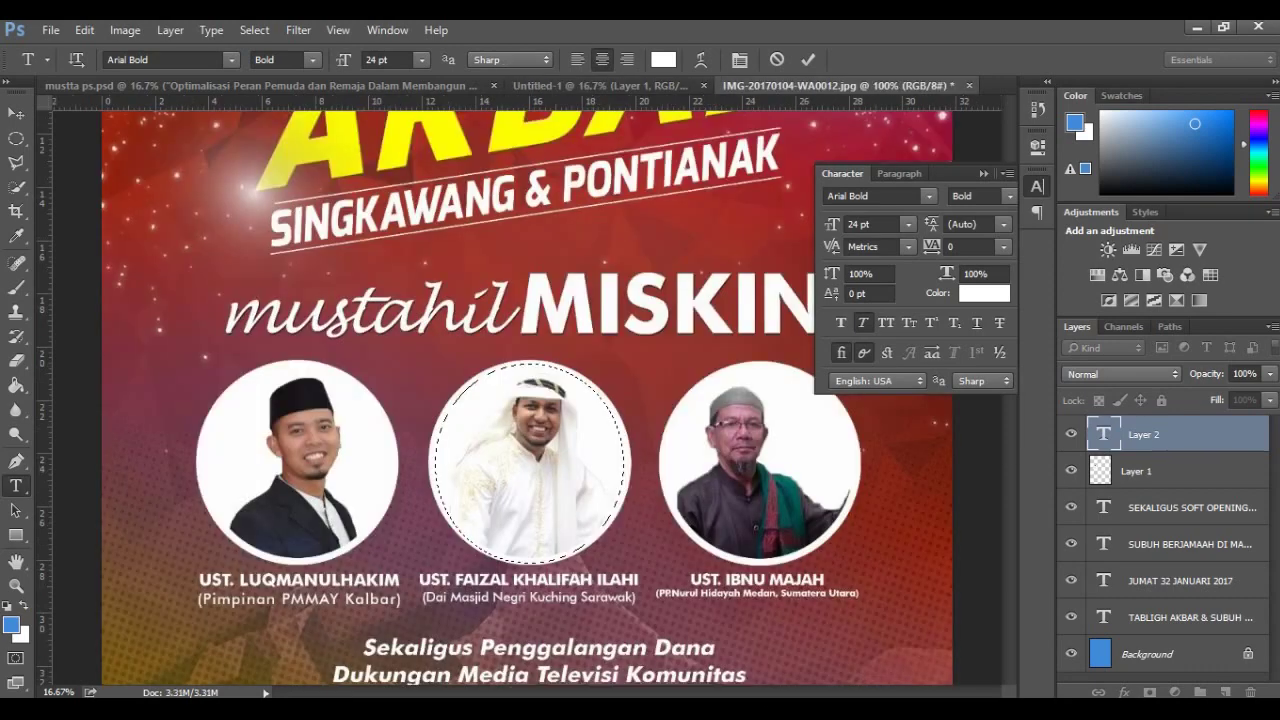
left_click(610, 85)
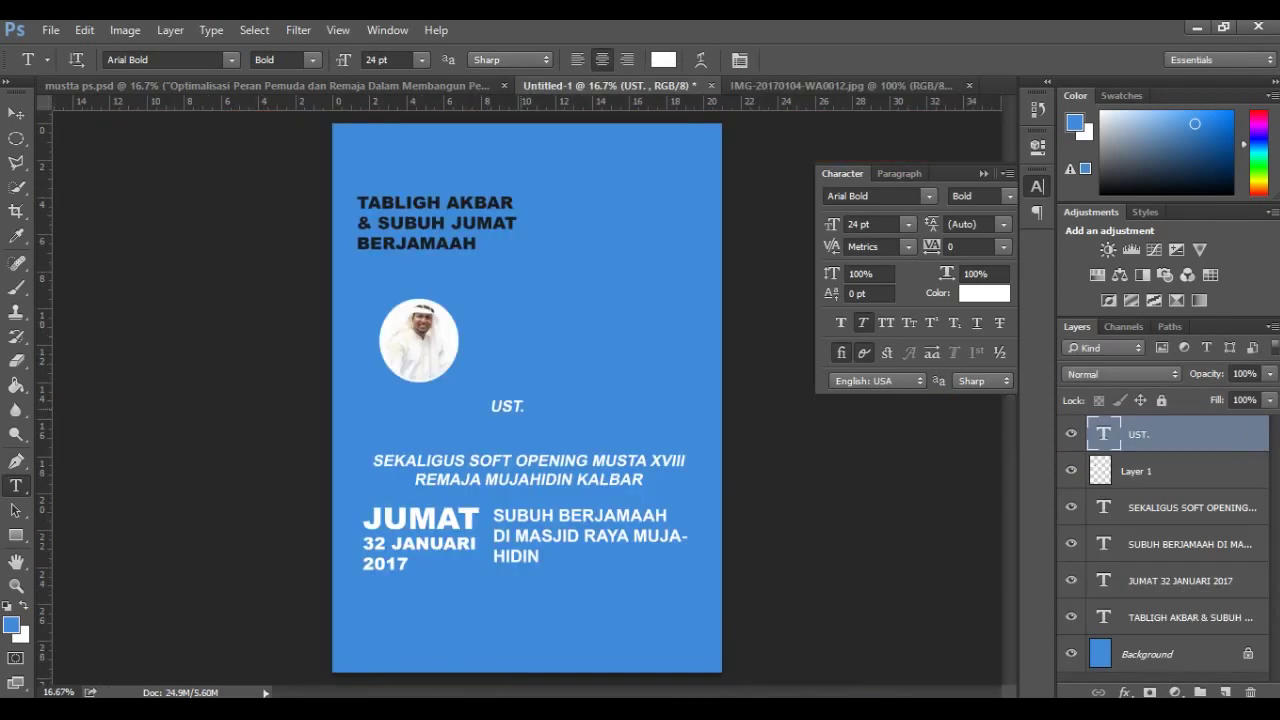
left_click(507, 406)
type("FAIZAL KHA")
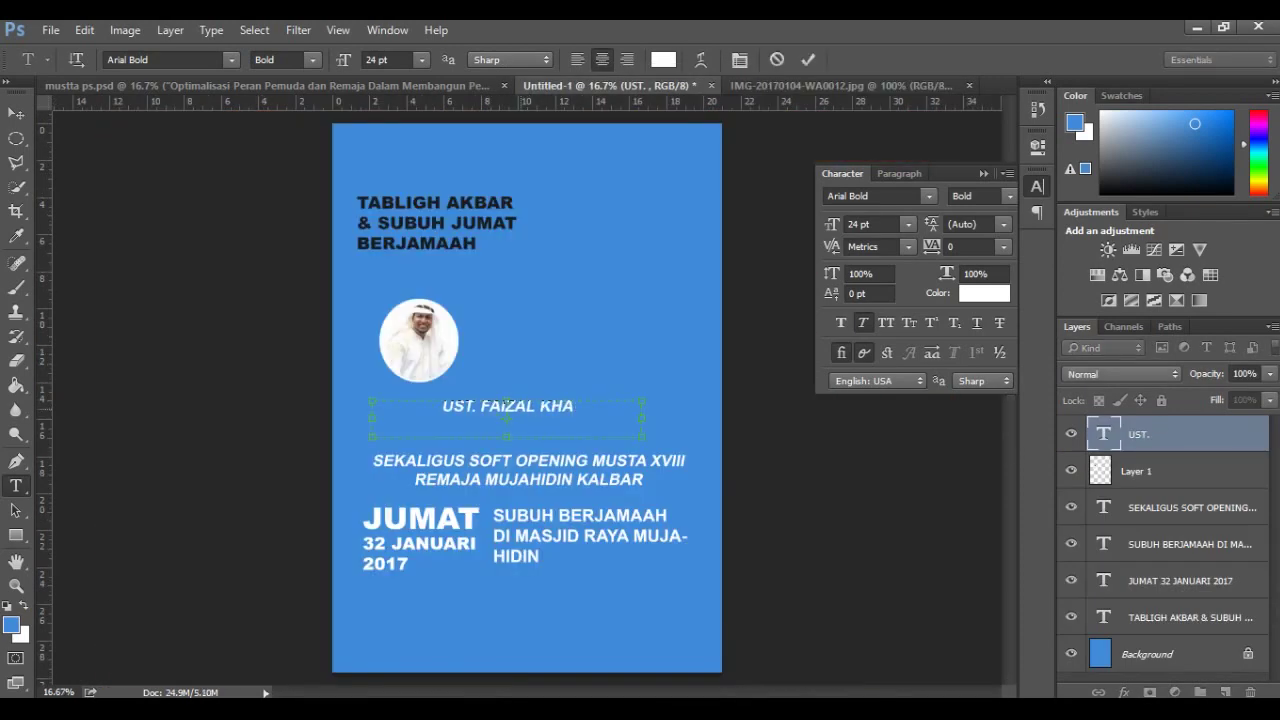
type("LIFAH ILAHI")
Step: Reduce the name to 20 pt, nudge it under the portrait, and shift the title slightly
key("ctrl+a")
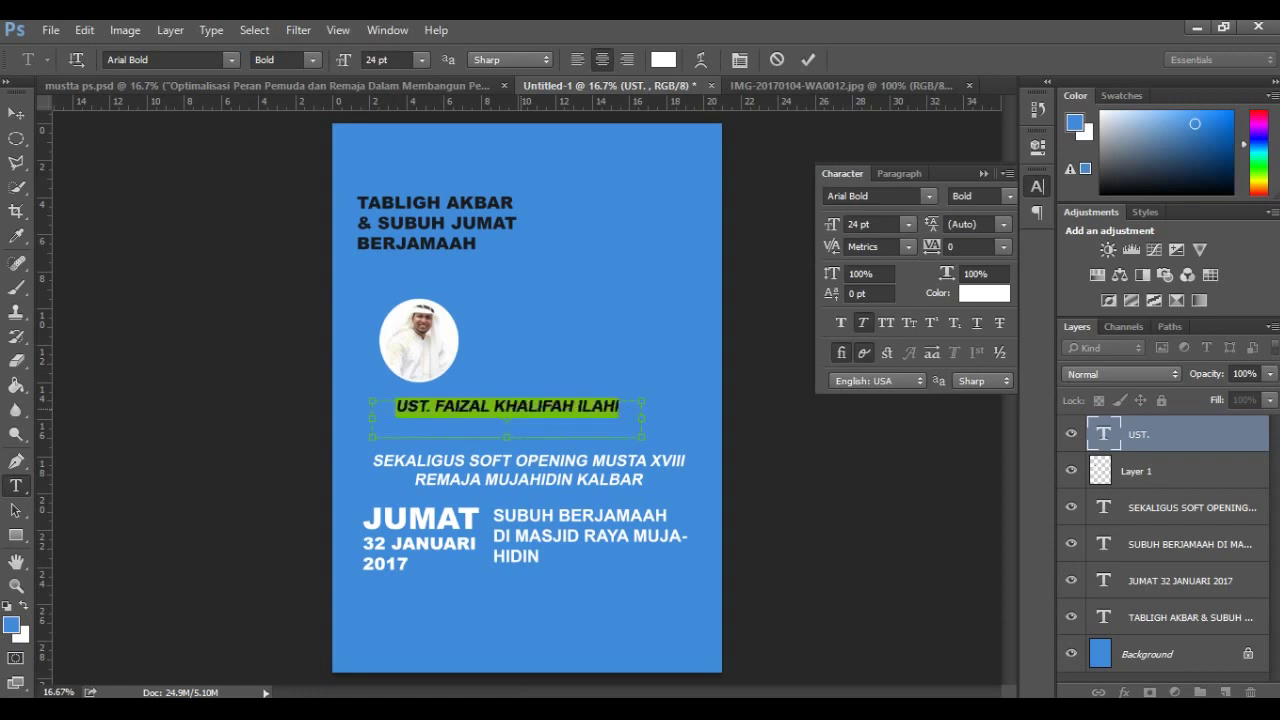
key("ctrl+shift+comma")
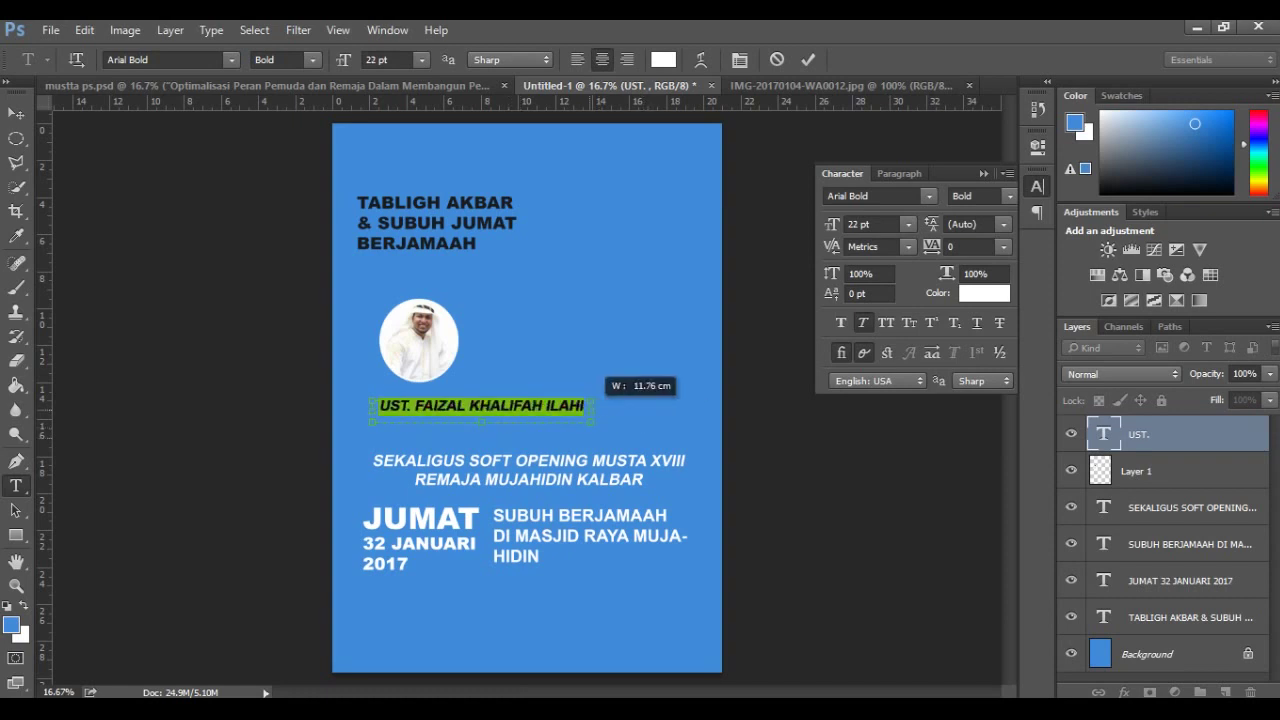
key("ctrl+shift+comma")
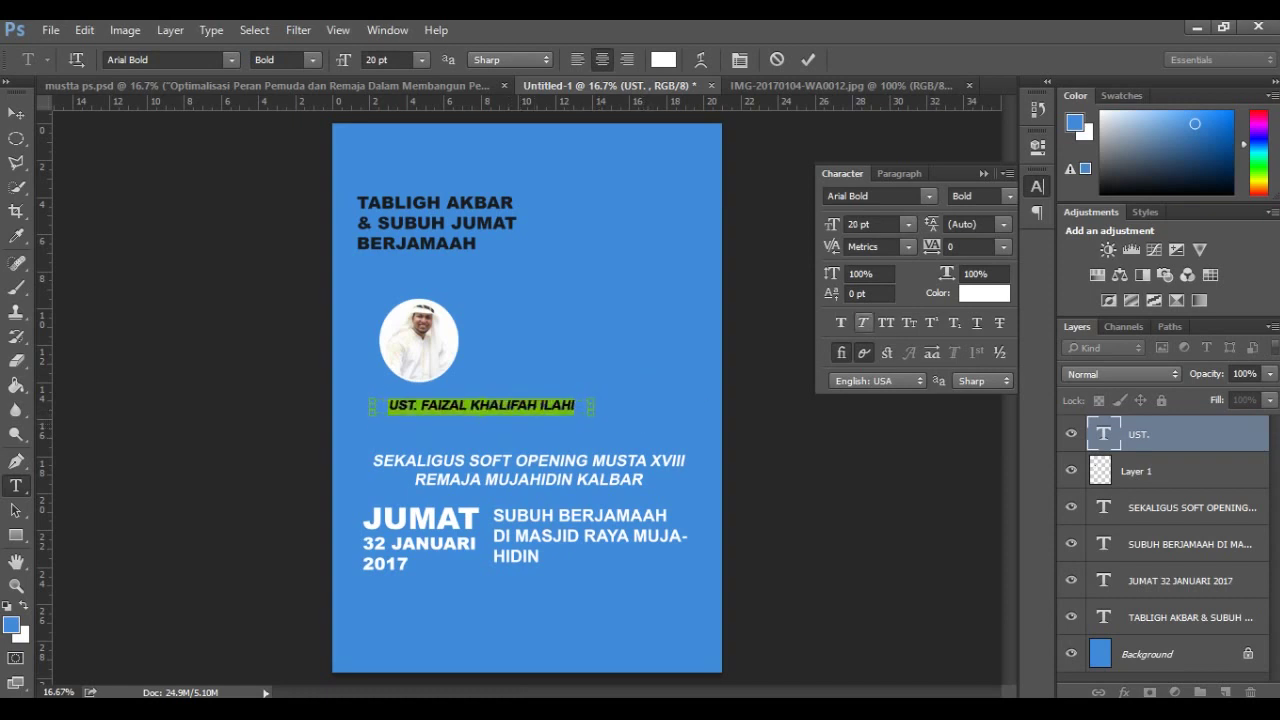
key("ctrl+Return")
key("v")
left_click_drag(475, 398, 470, 391)
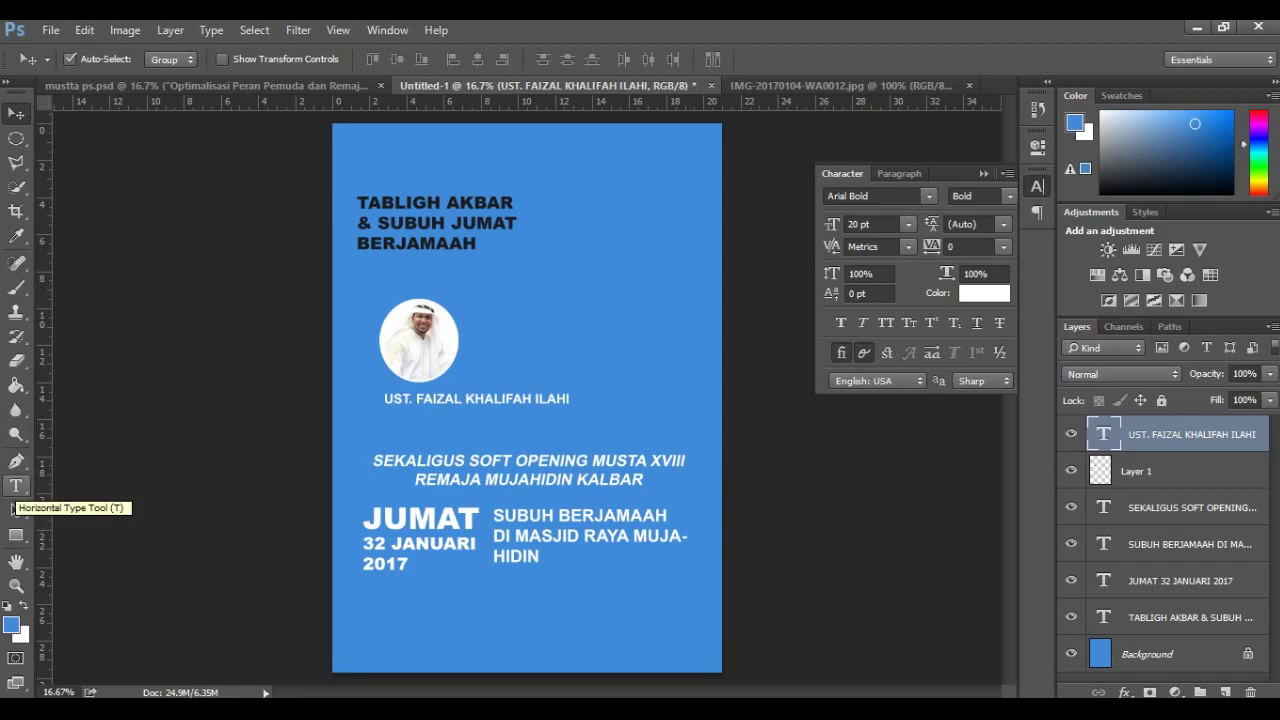
left_click_drag(430, 222, 456, 230)
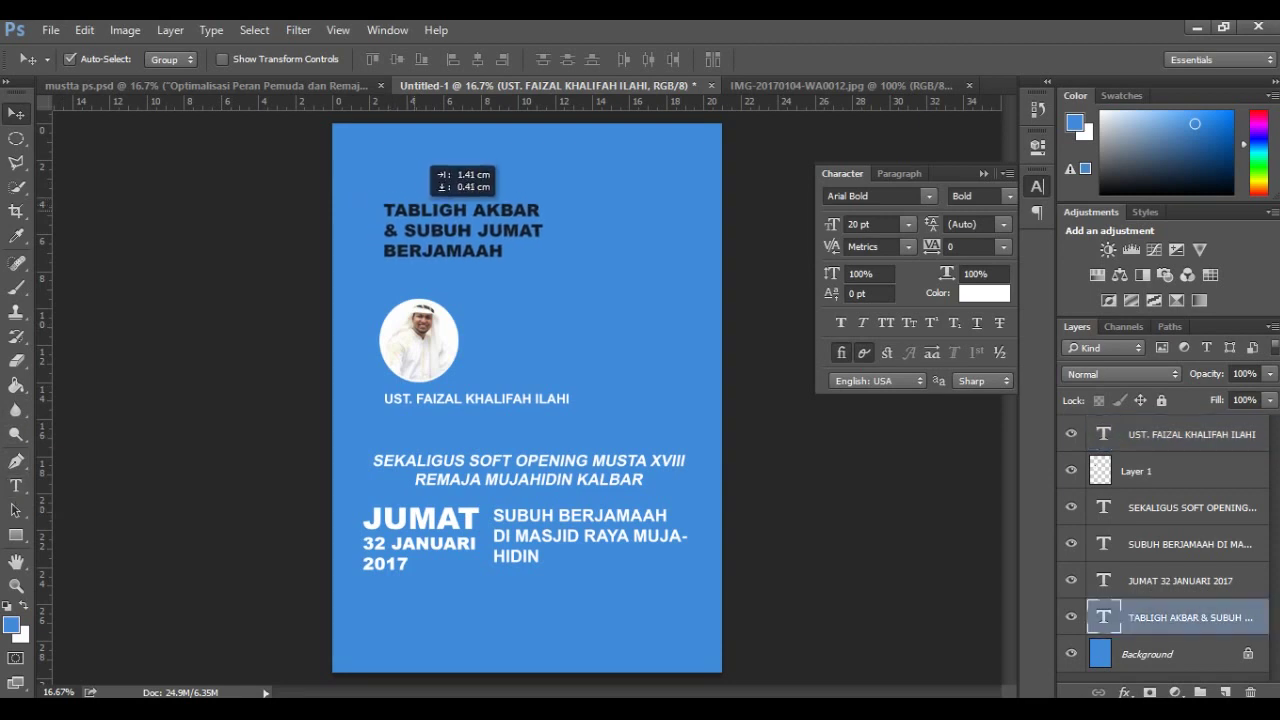
Step: Draw a full-width yellow rectangle over the title and send it behind the title layer
key("u")
left_click_drag(333, 174, 723, 290)
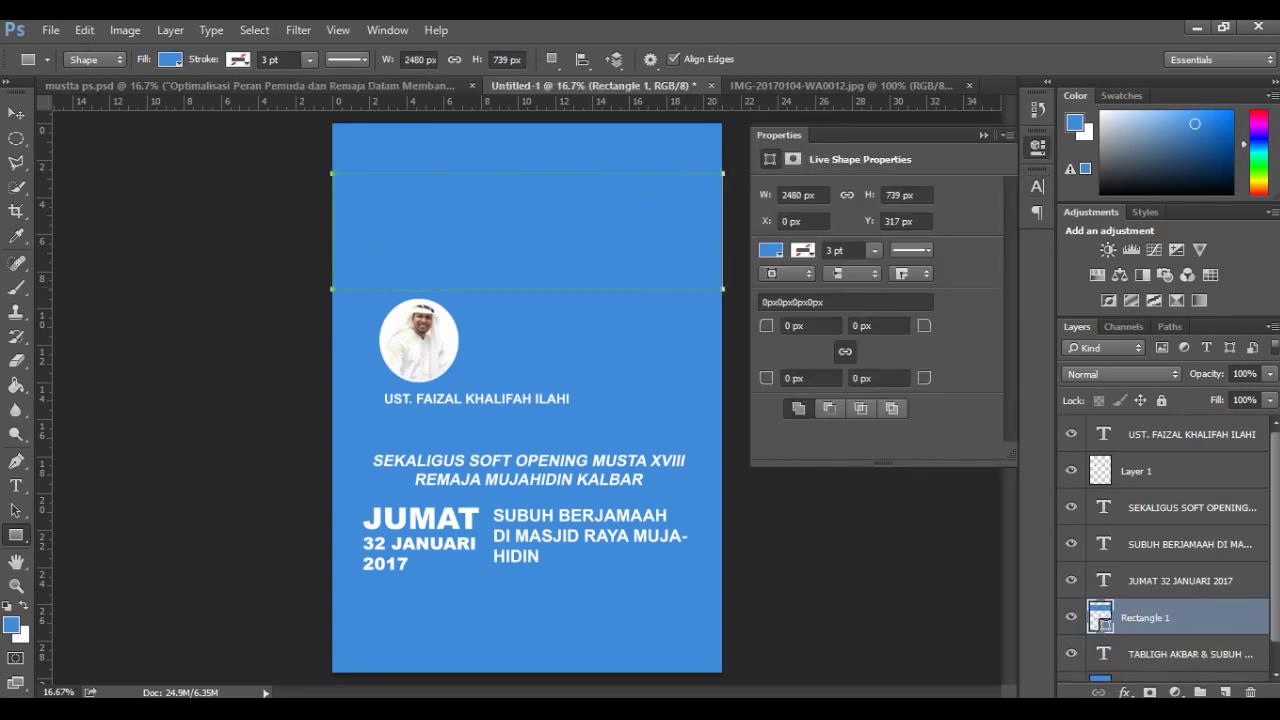
left_click(770, 250)
left_click(770, 348)
key("Return")
left_click(1124, 692)
left_click(1170, 676)
key("ctrl+bracketleft")
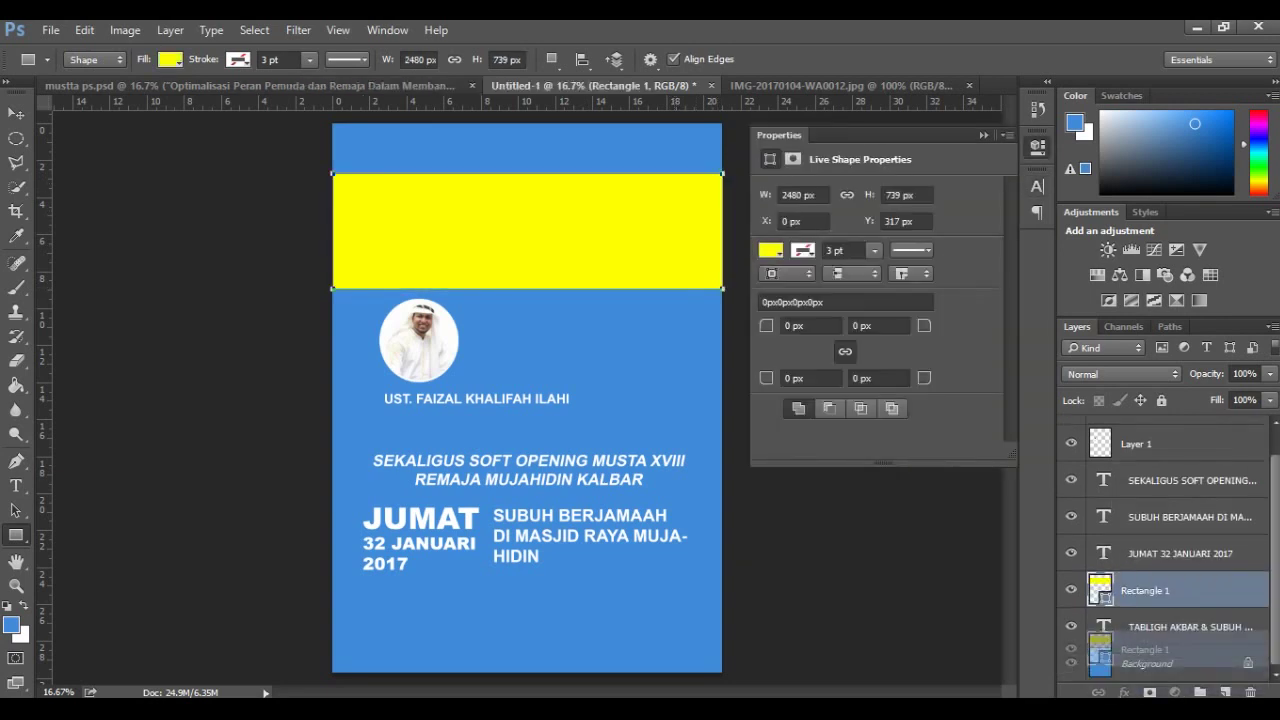
Step: Reposition the title right and up on the yellow banner
key("v")
left_click_drag(415, 211, 457, 199)
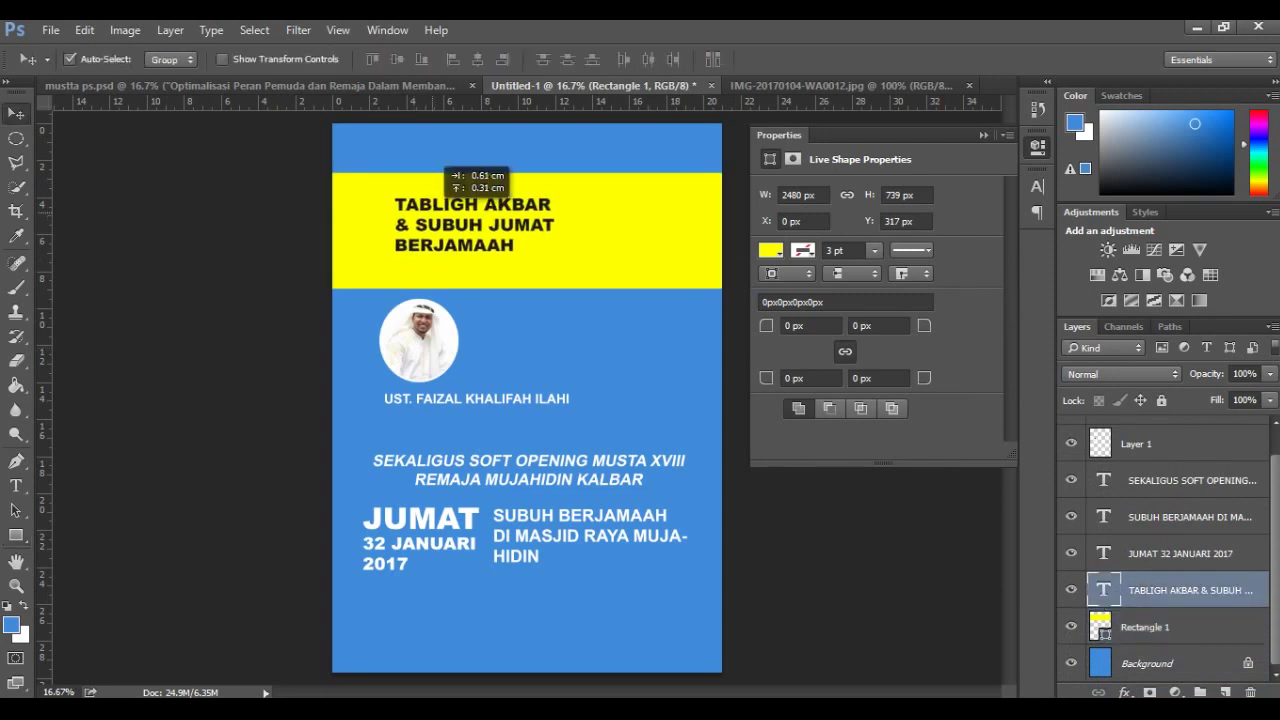
key("ctrl+t")
key("Return")
Step: Narrow the title text box and scale the title up to about 138%
key("t")
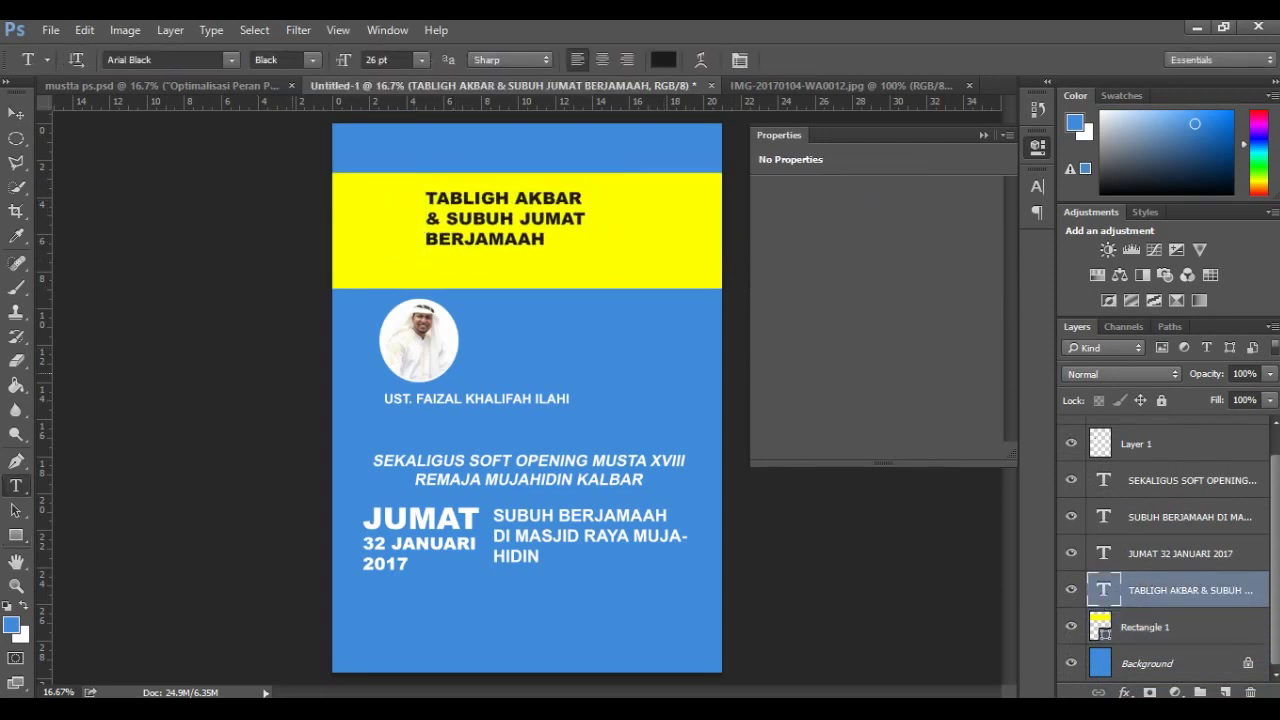
left_click(485, 218)
left_click_drag(790, 231, 590, 231)
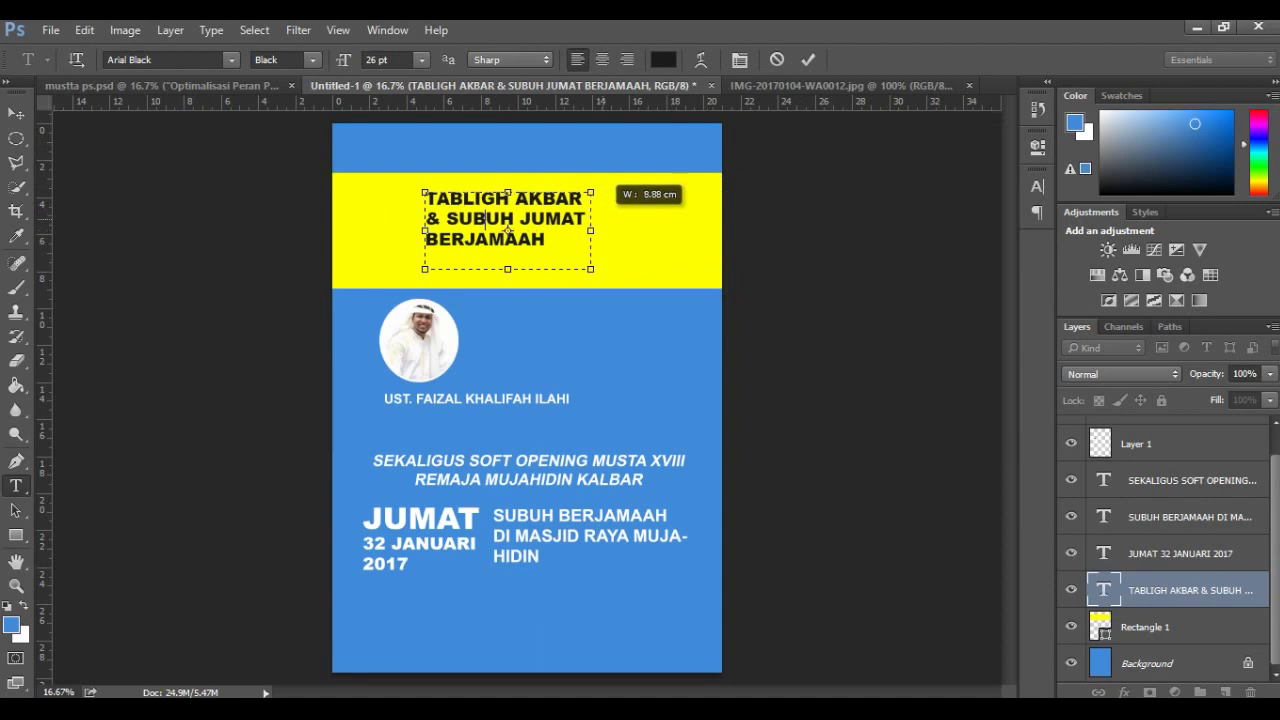
key("v")
key("ctrl+t")
left_click_drag(590, 268, 652, 299)
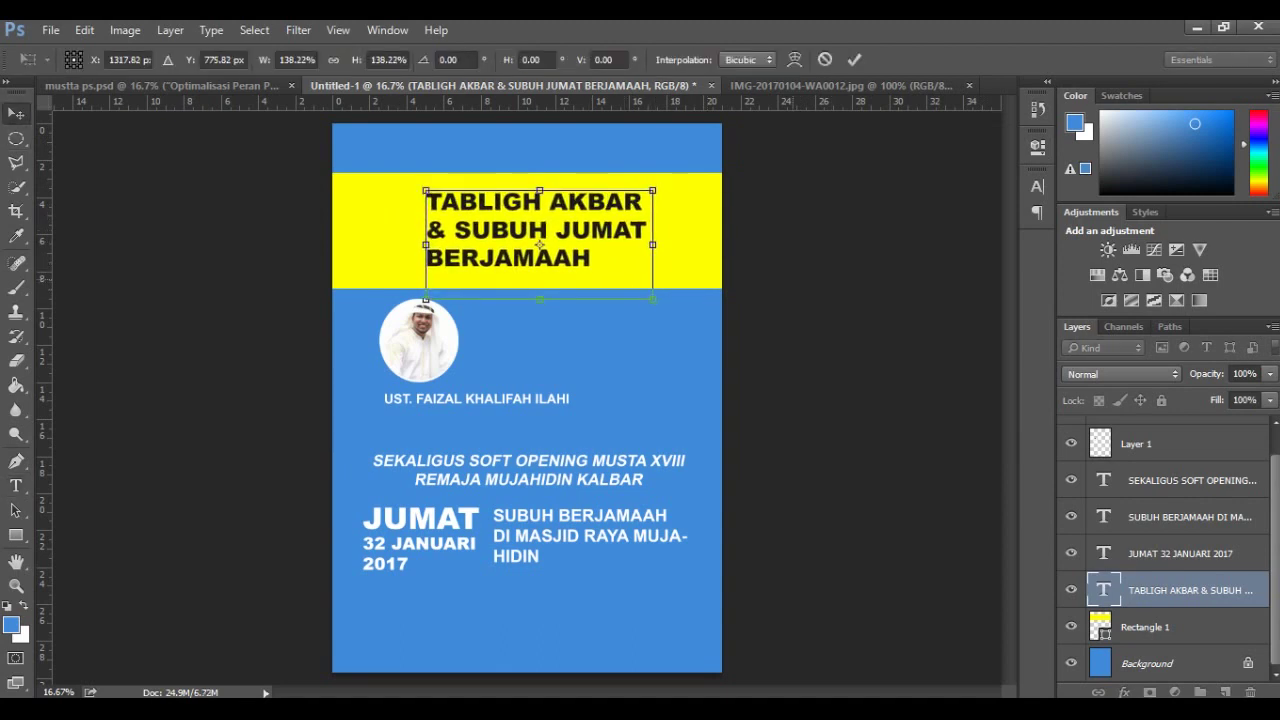
key("Return")
Step: Make the title faux italic and rotate it slightly counter-clockwise
double_click(1103, 590)
left_click(1037, 186)
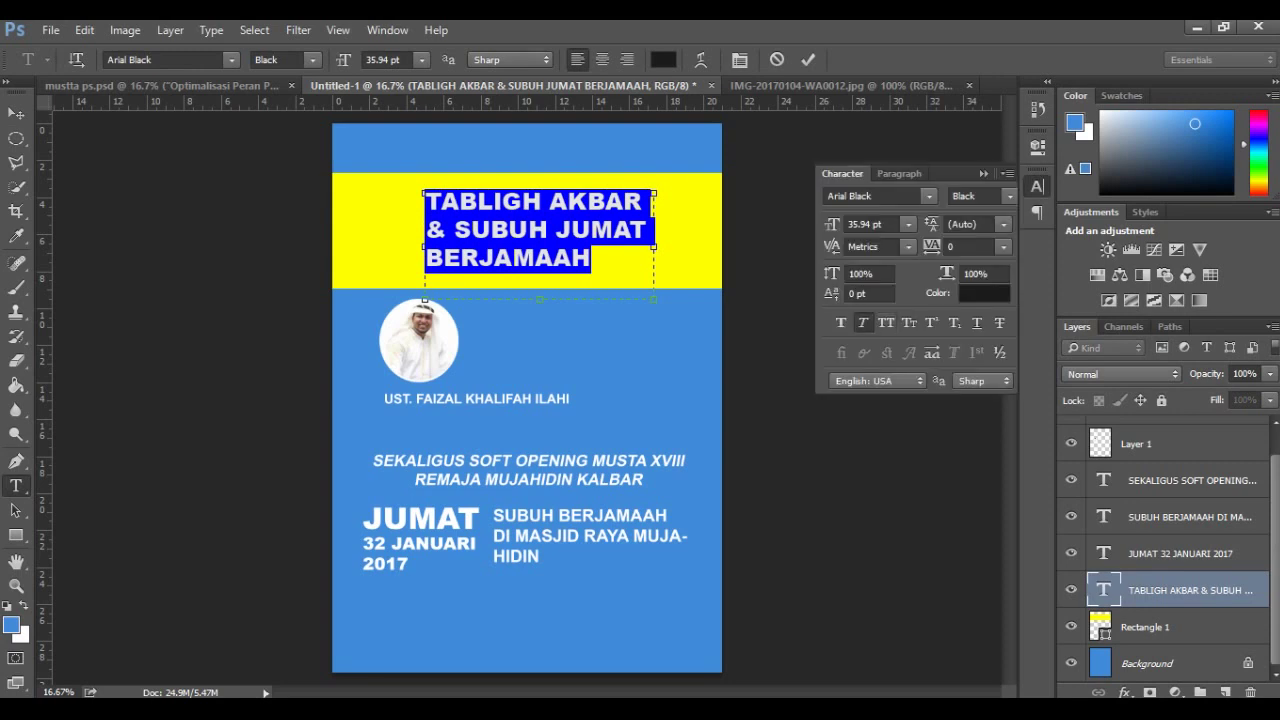
left_click(862, 322)
left_click(16, 113)
key("ctrl+t")
left_click_drag(722, 185, 718, 168)
key("Return")
Step: Skew the yellow banner so its right side rises, and move the title up onto it
left_click(705, 200)
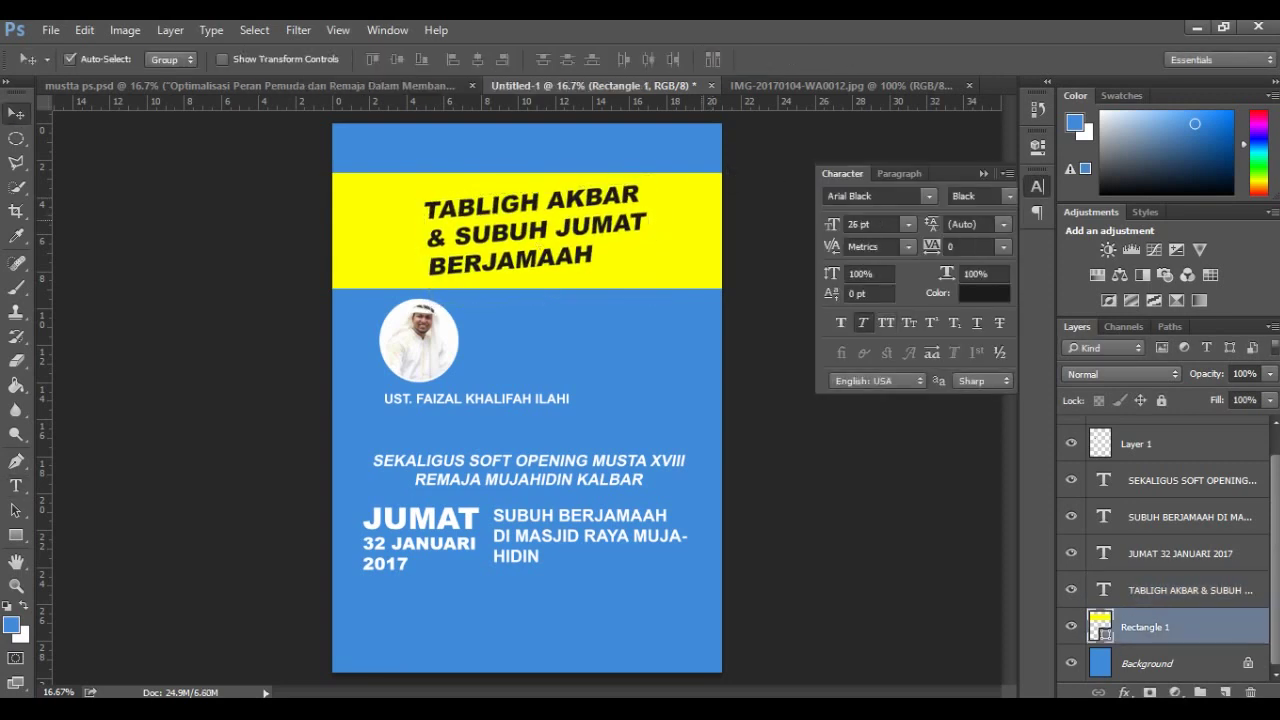
key("ctrl+t")
right_click(700, 214)
left_click(740, 262)
left_click_drag(722, 230, 705, 168)
key("Return")
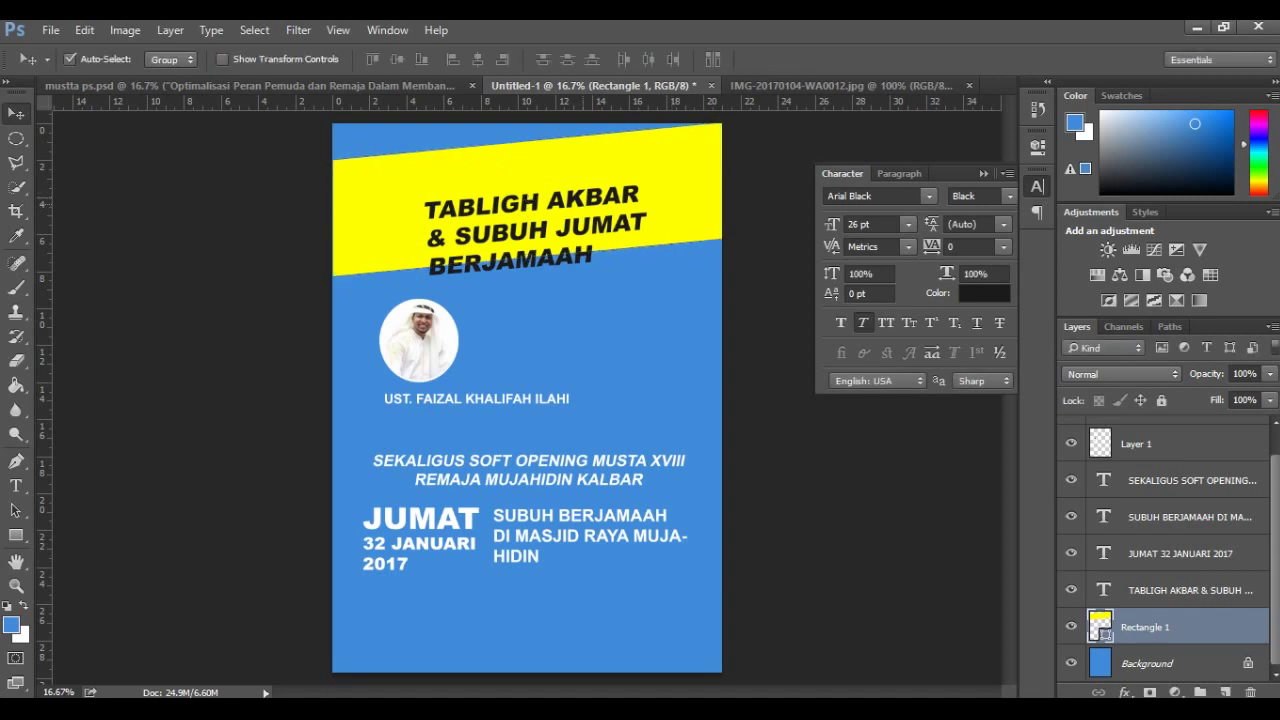
left_click_drag(594, 193, 600, 165)
Step: Give the yellow banner a faint reversed Reflected Gradient Overlay at angle 180
left_click(1124, 692)
left_click(1150, 627)
left_click(1124, 692)
left_click(1160, 628)
left_click(932, 349)
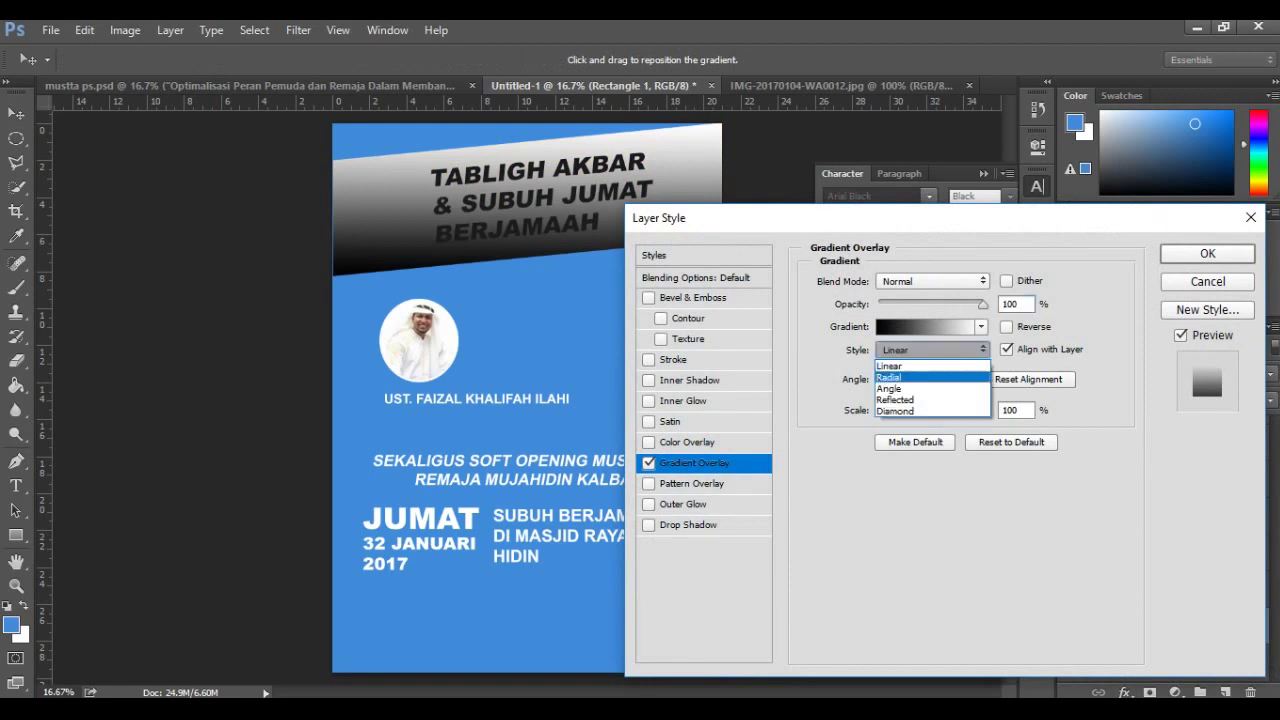
left_click(932, 349)
left_click(900, 386)
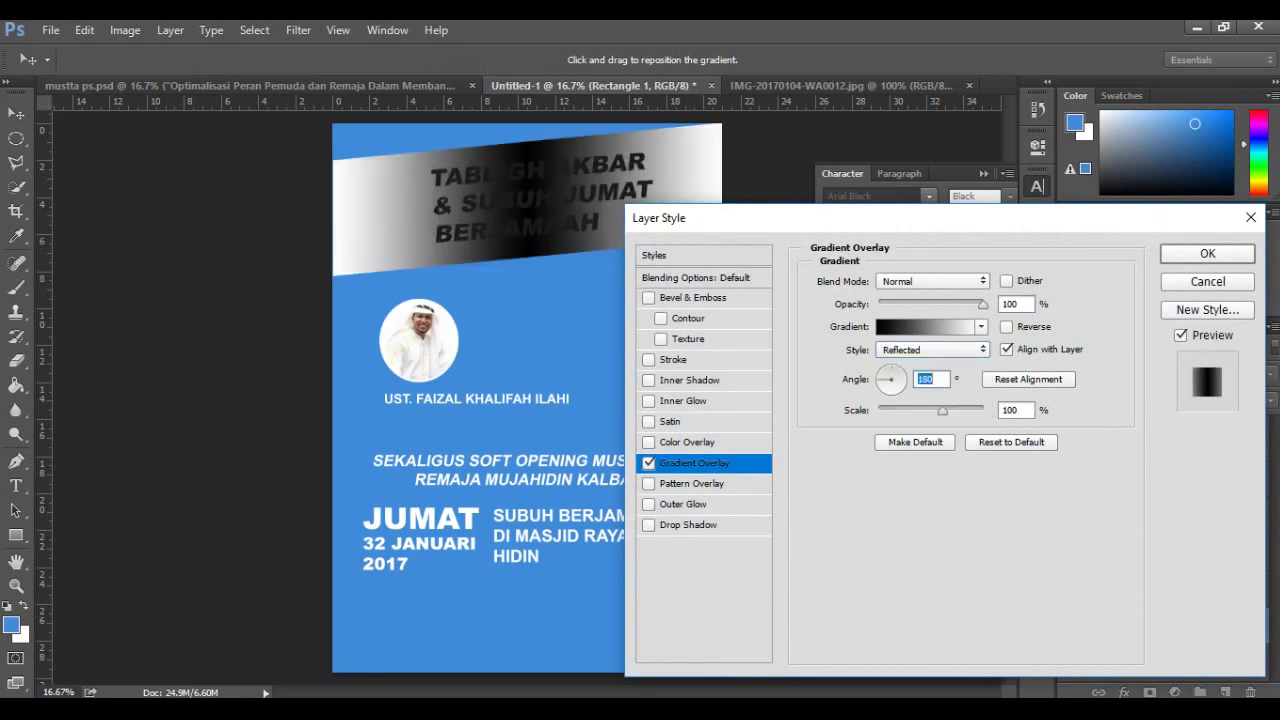
left_click(1006, 326)
left_click_drag(983, 303, 903, 303)
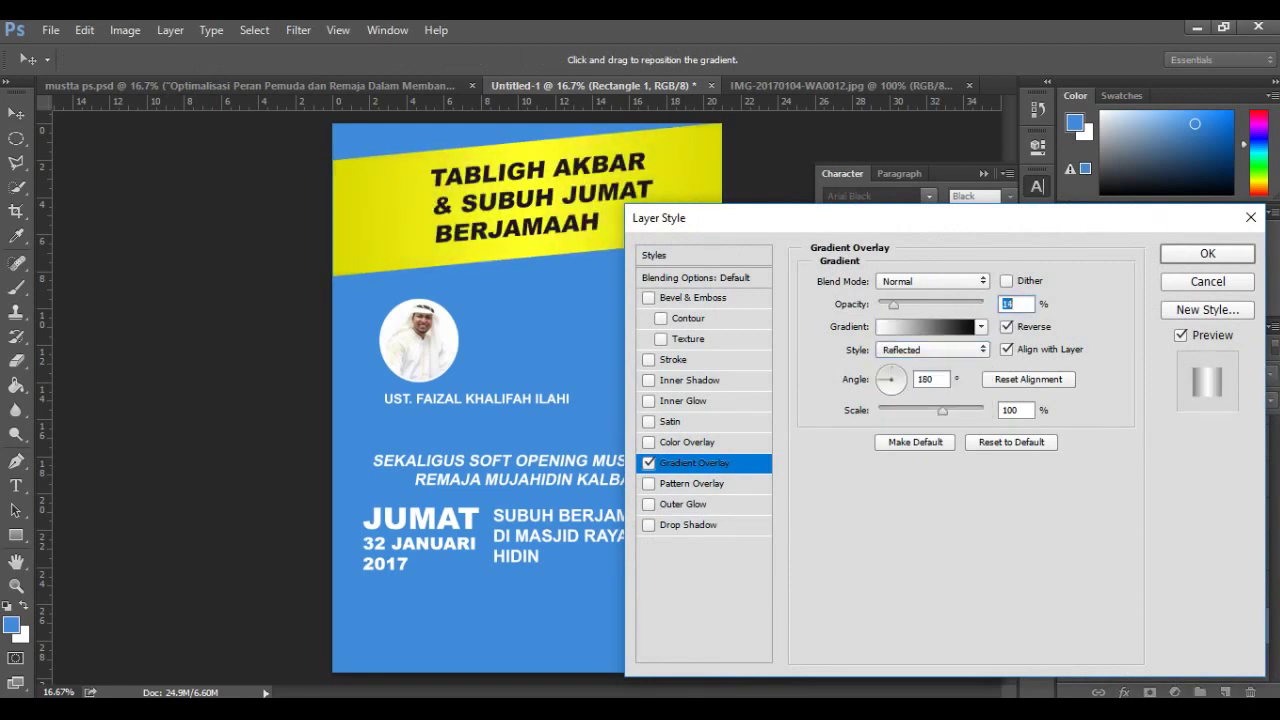
left_click(1250, 217)
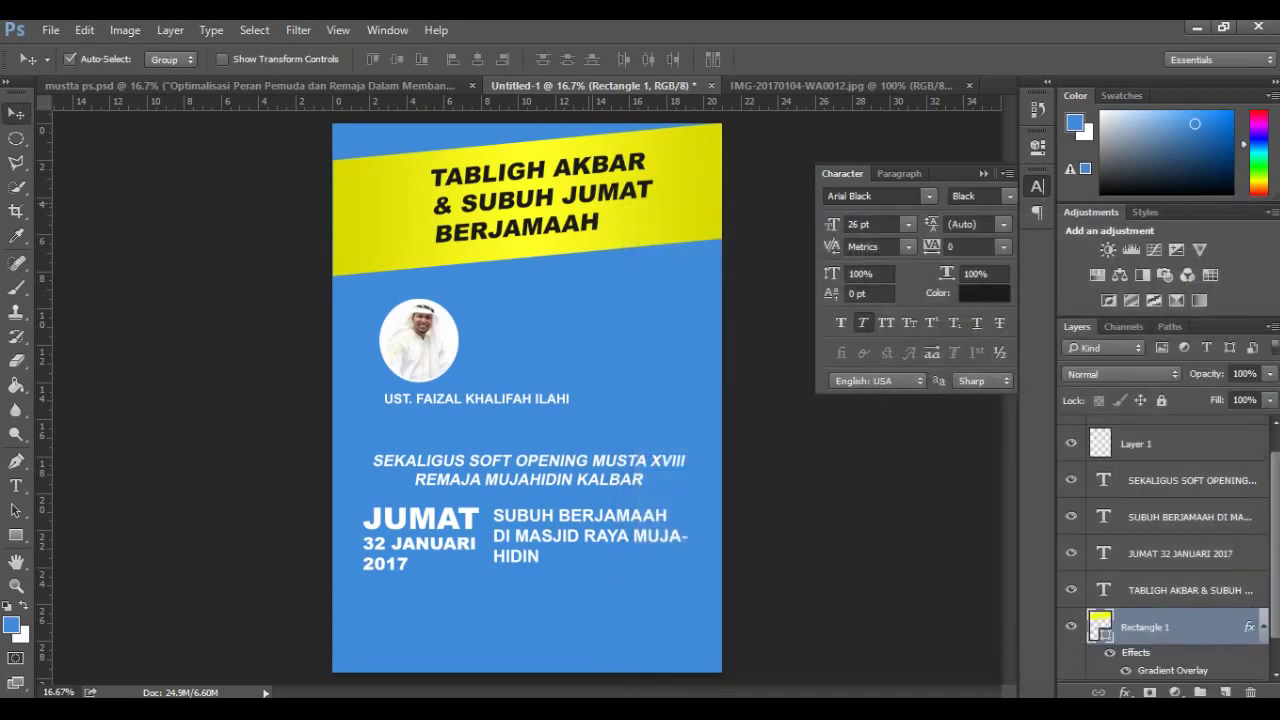
Step: Rotate the title slightly so its tilt matches the banner
left_click(1190, 590)
key("ctrl+t")
left_click_drag(715, 135, 718, 150)
key("Return")
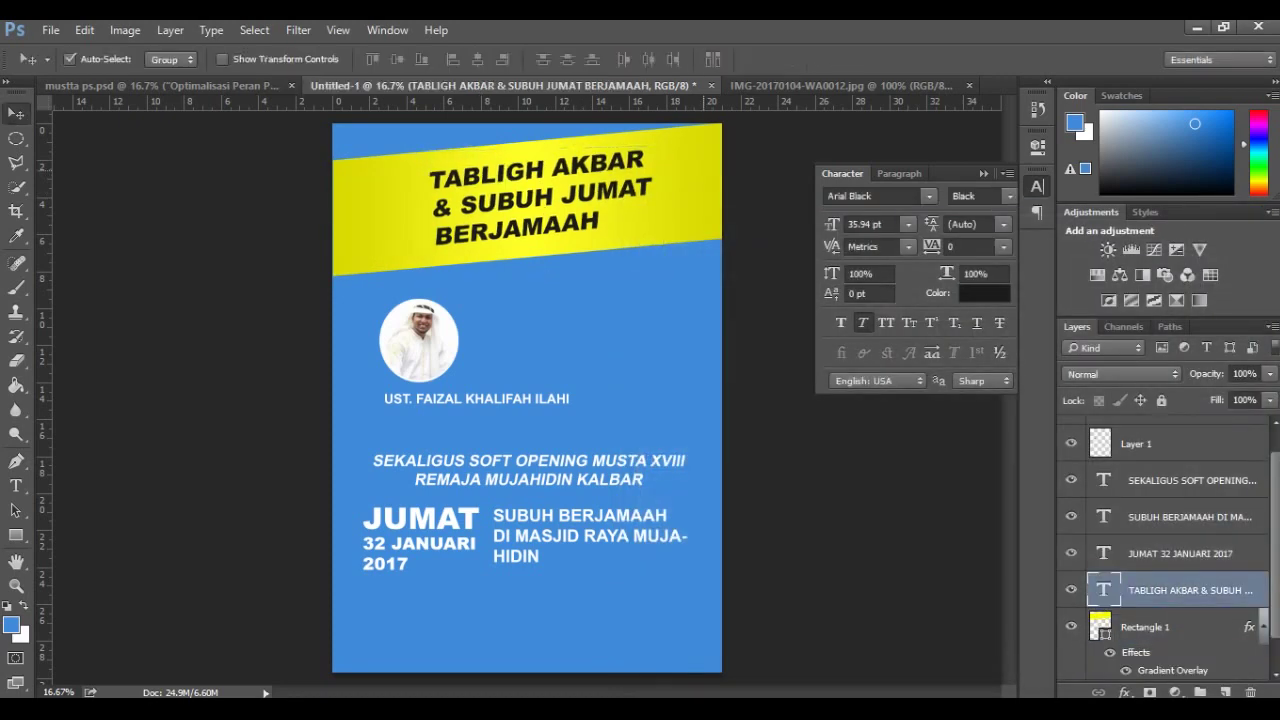
Step: Colour the title text dark brown (#2b2001)
left_click(984, 293)
left_click(1041, 488)
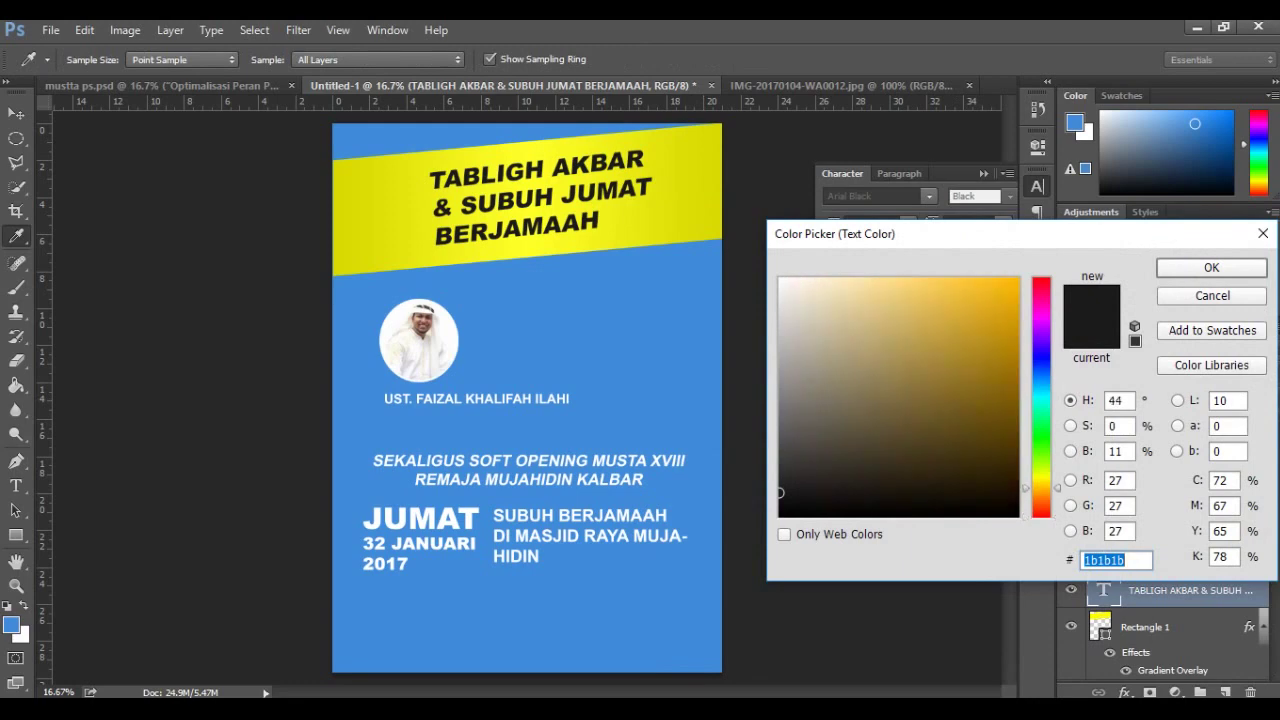
left_click_drag(1003, 443, 1012, 477)
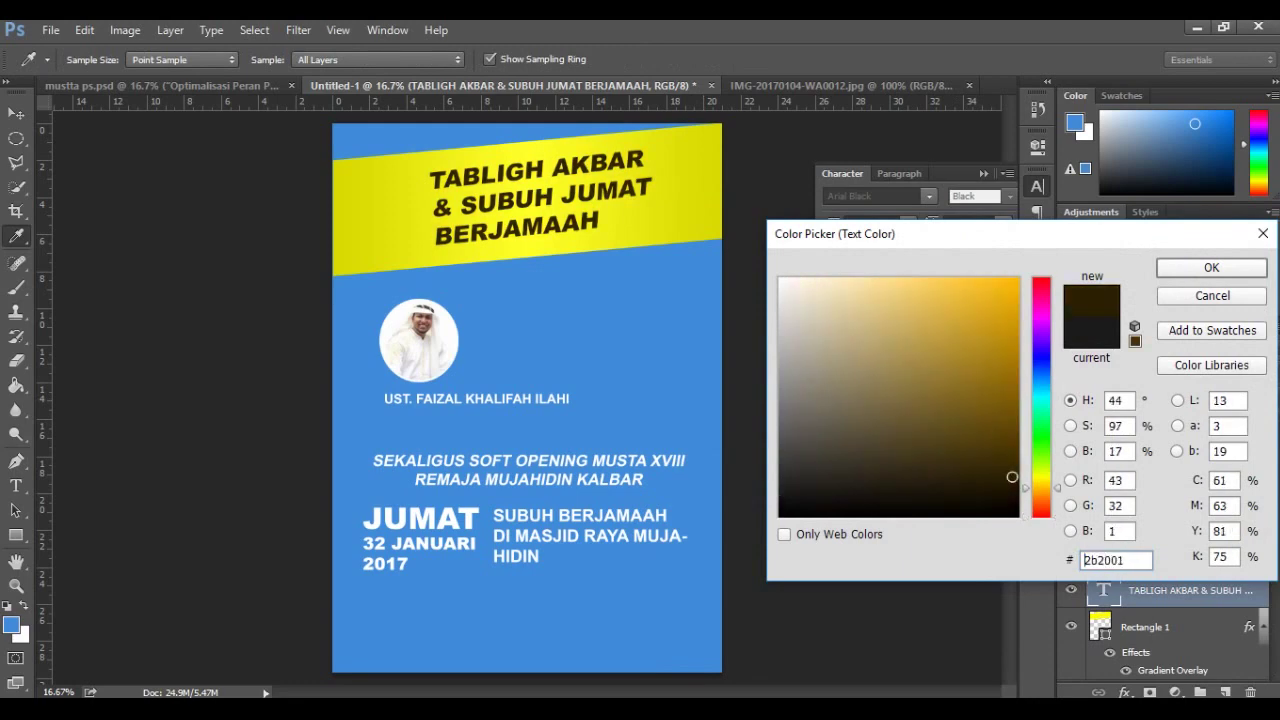
left_click(1211, 267)
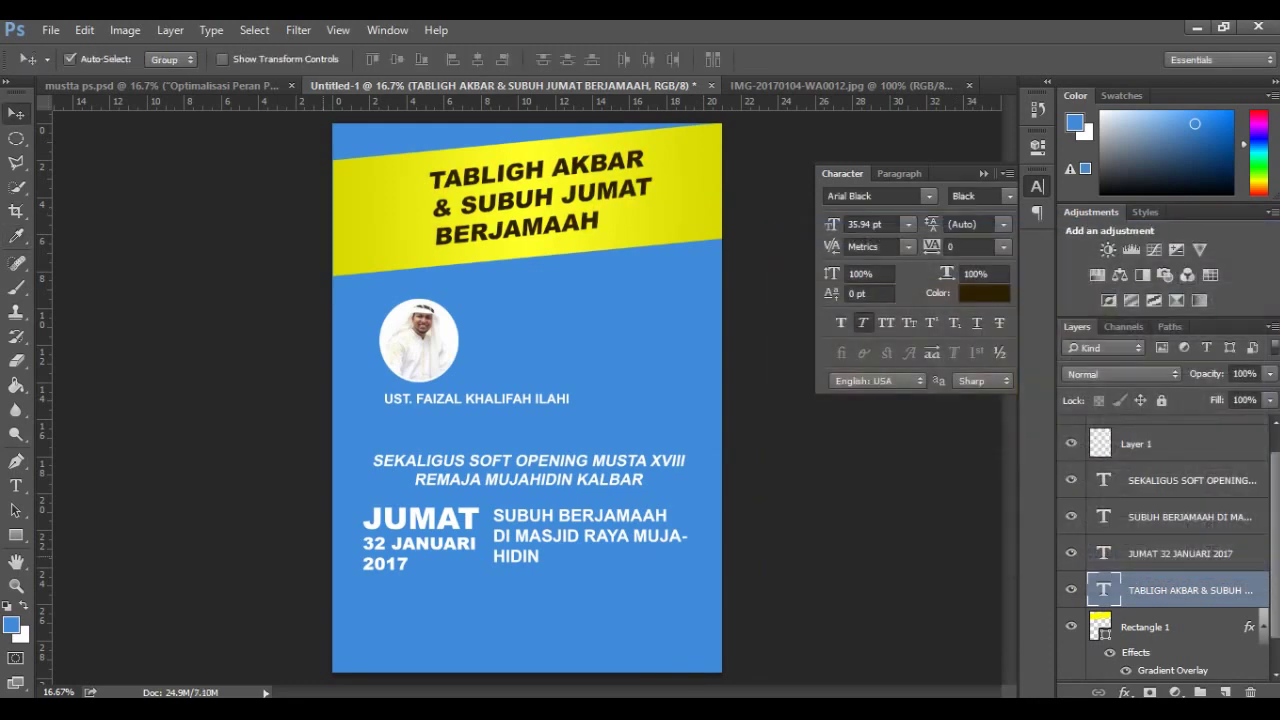
Step: Open DSCN0157.JPG from the FOTO MASJID folder
left_click(50, 30)
left_click(60, 60)
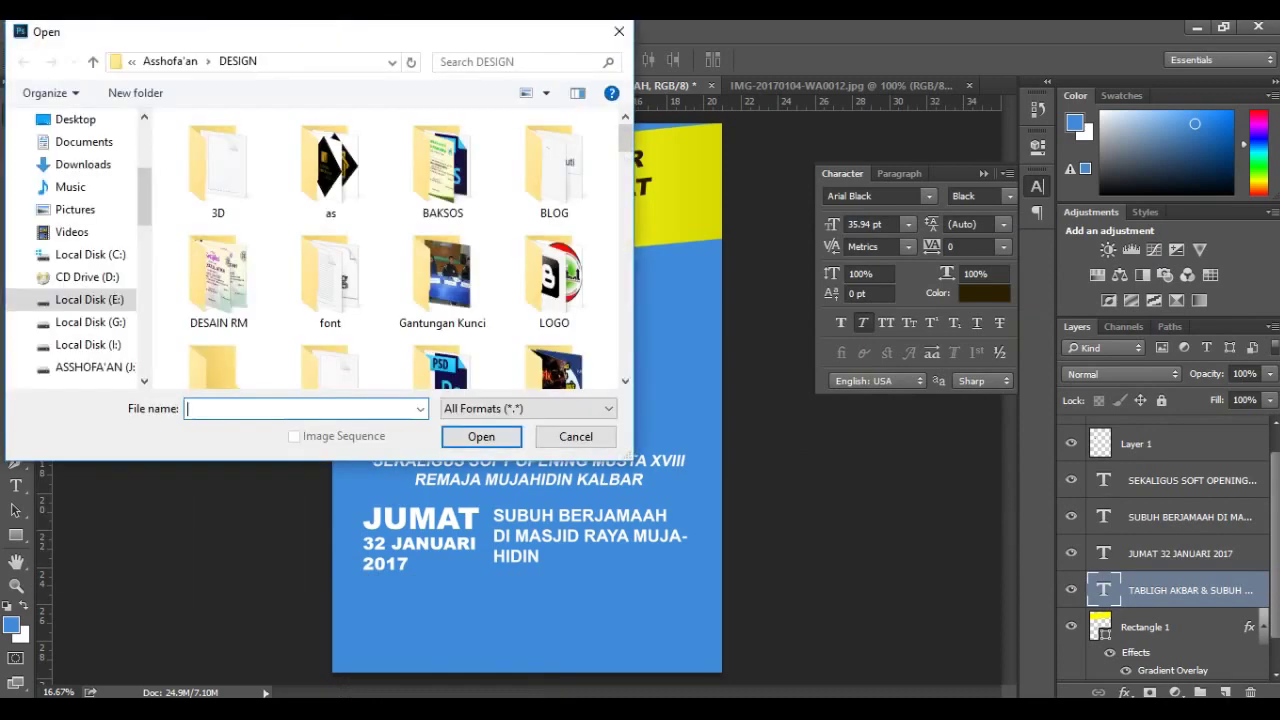
key("alt+Up")
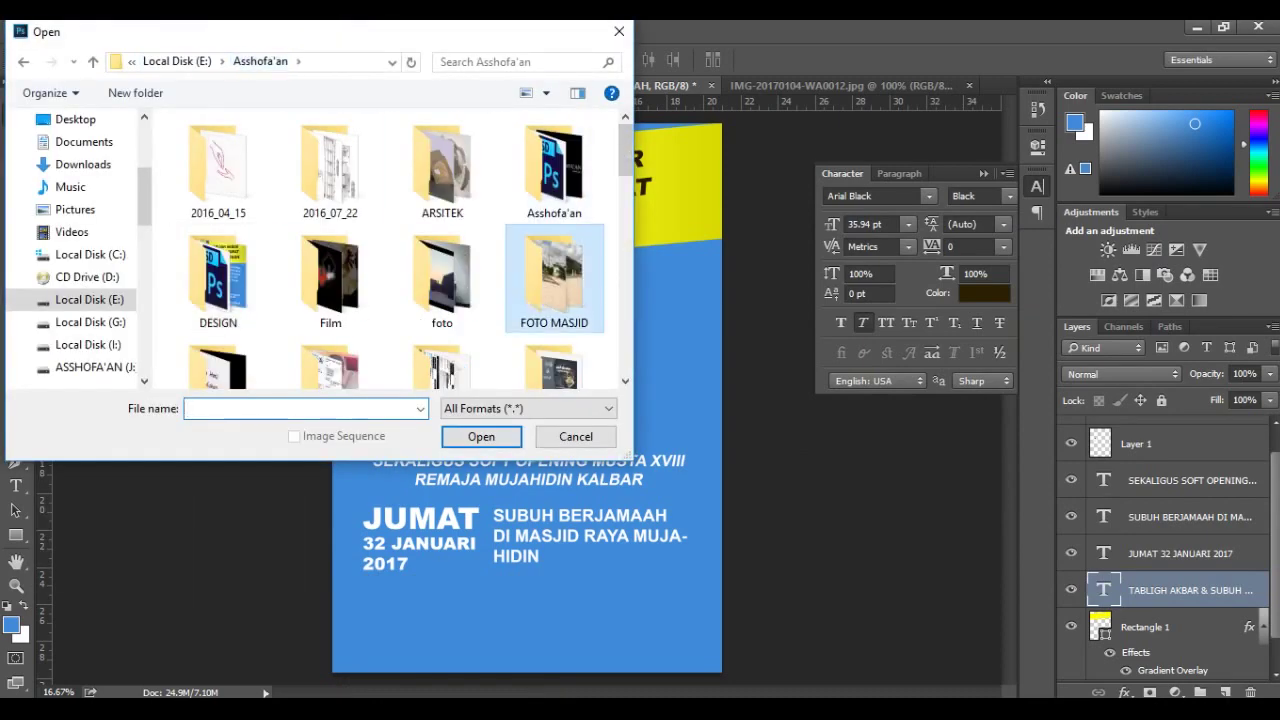
double_click(554, 285)
left_click(442, 330)
key("Return")
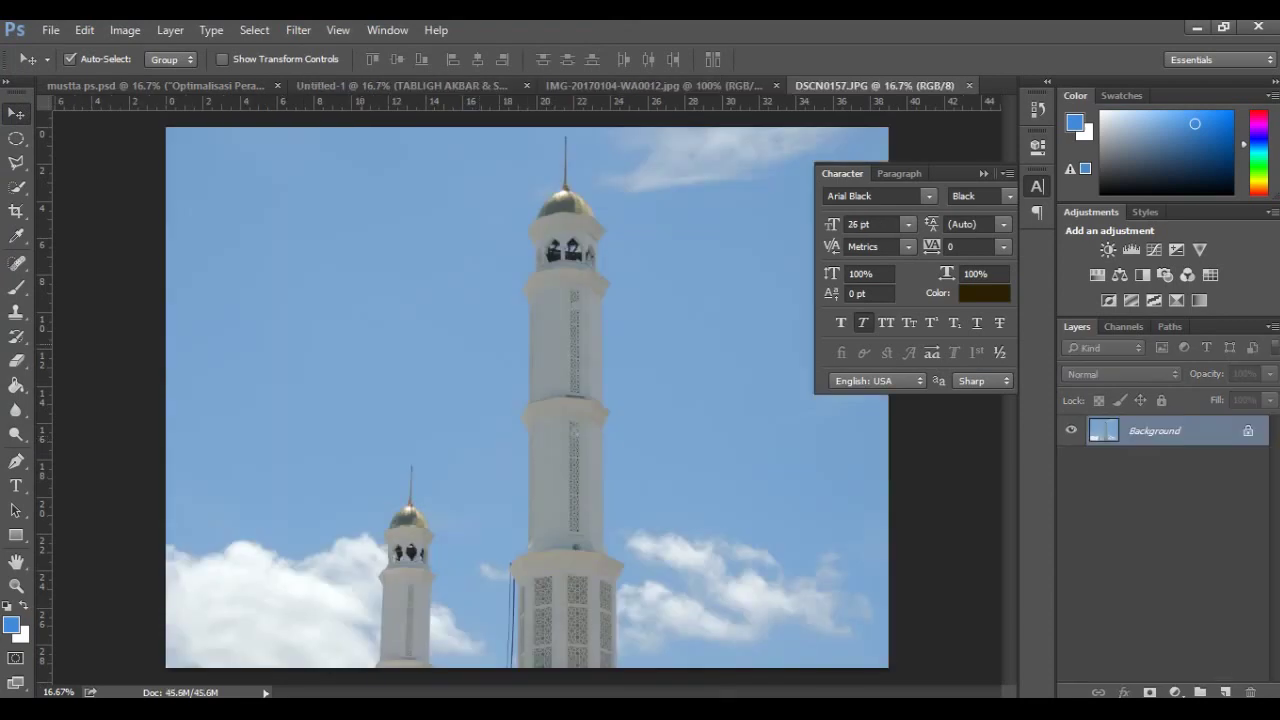
Step: Darken the photo with a Curves adjustment, black input point at about 95
left_click(125, 30)
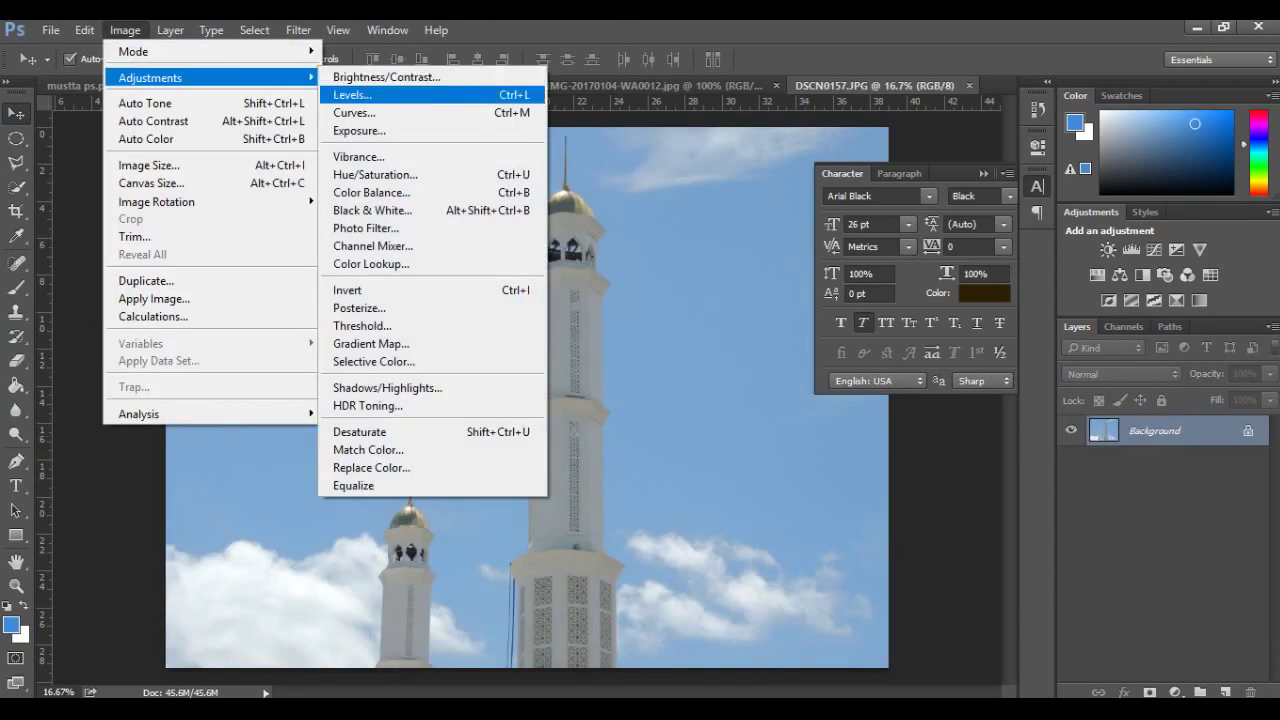
left_click(343, 94)
left_click_drag(752, 546, 840, 546)
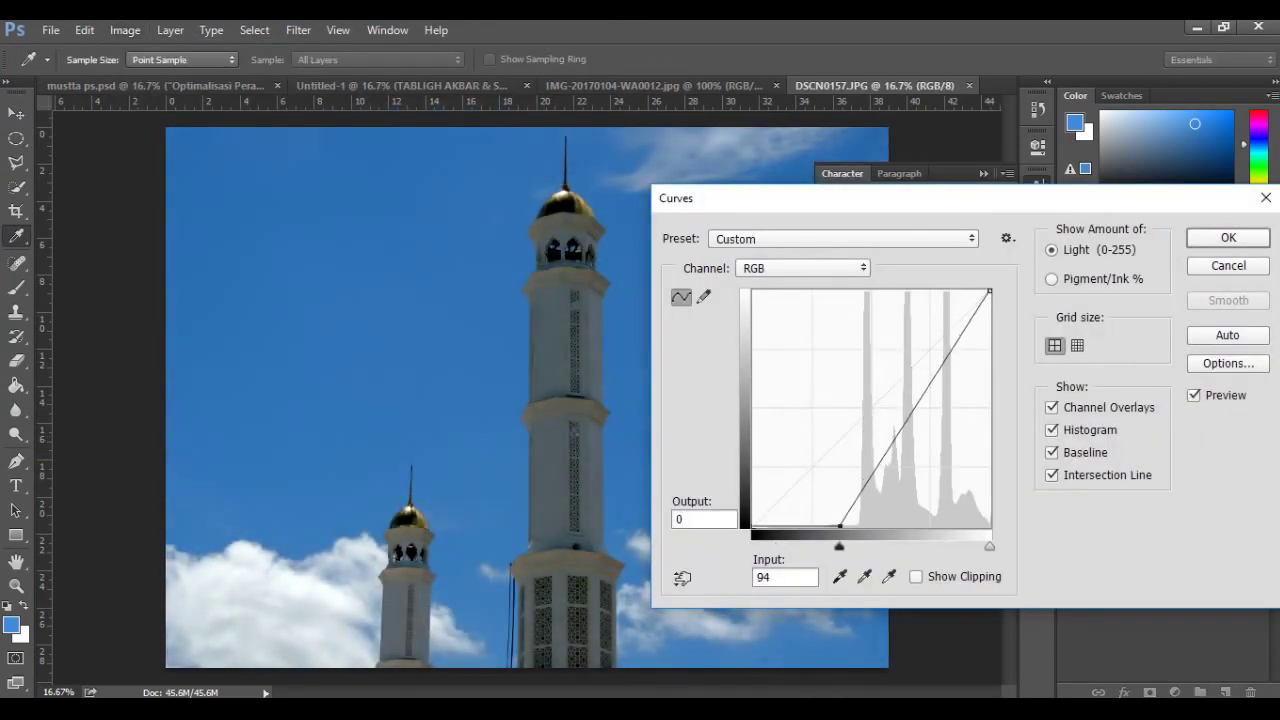
key("Return")
Step: Quick-select the left sky beside the minarets and erase it to white
key("w")
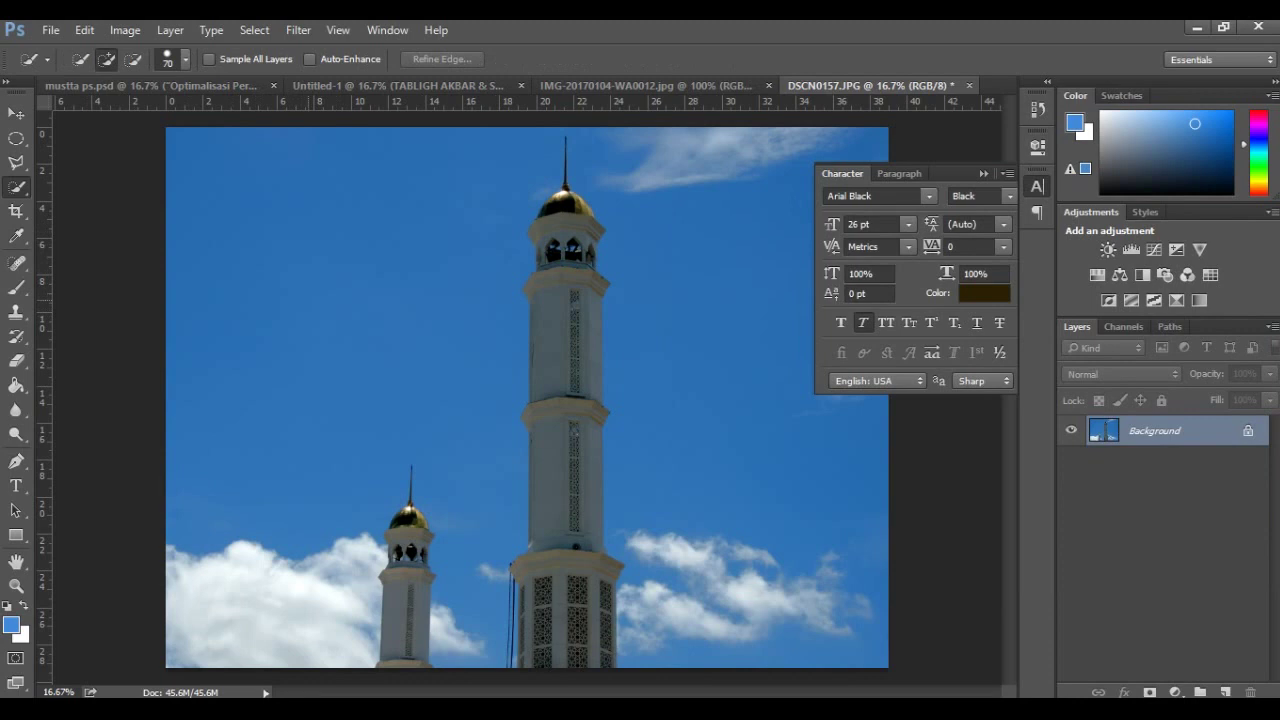
left_click(307, 299)
key("Return")
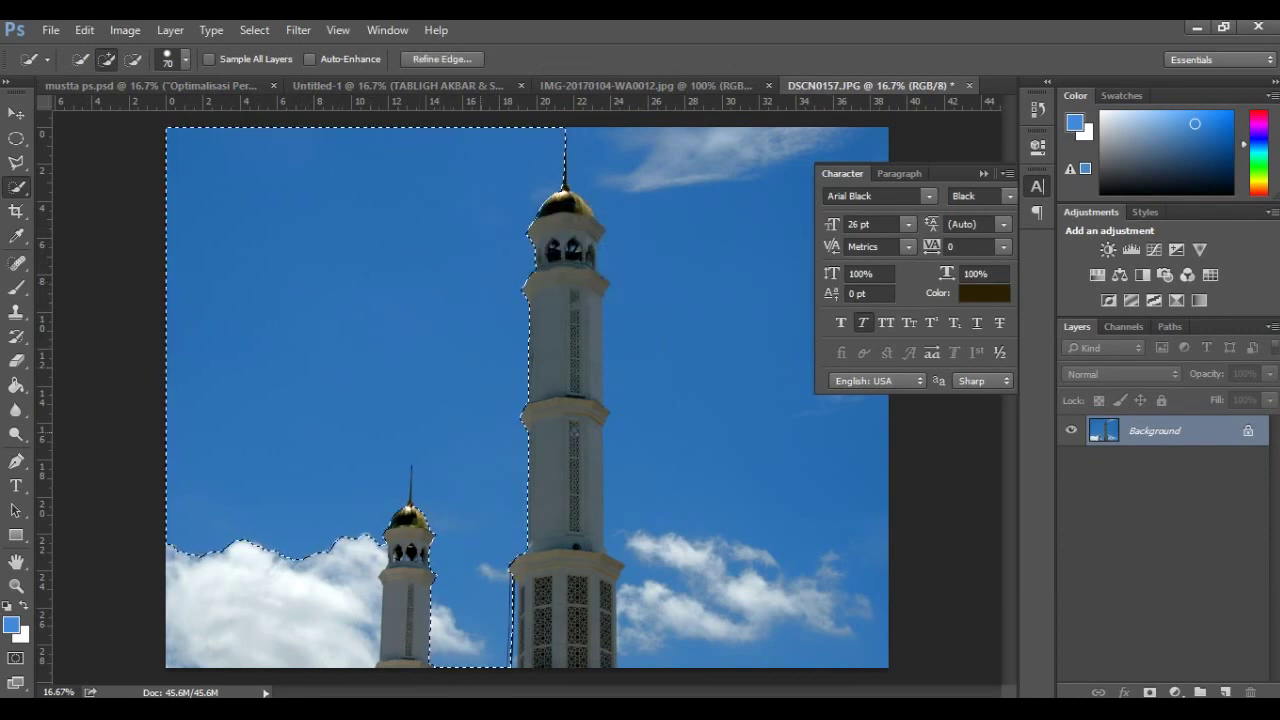
key("e")
left_click(349, 512)
mouse_move(349, 512)
left_mouse_down()
mouse_move(364, 457)
mouse_move(457, 468)
mouse_move(455, 480)
mouse_move(375, 445)
mouse_move(215, 505)
mouse_move(440, 415)
mouse_move(470, 530)
mouse_move(490, 460)
mouse_move(500, 175)
left_mouse_up()
left_click_drag(420, 300, 375, 350)
key("ctrl+d")
Step: Select the right-hand sky and clouds and erase them to white
key("w")
left_click_drag(700, 470, 700, 500)
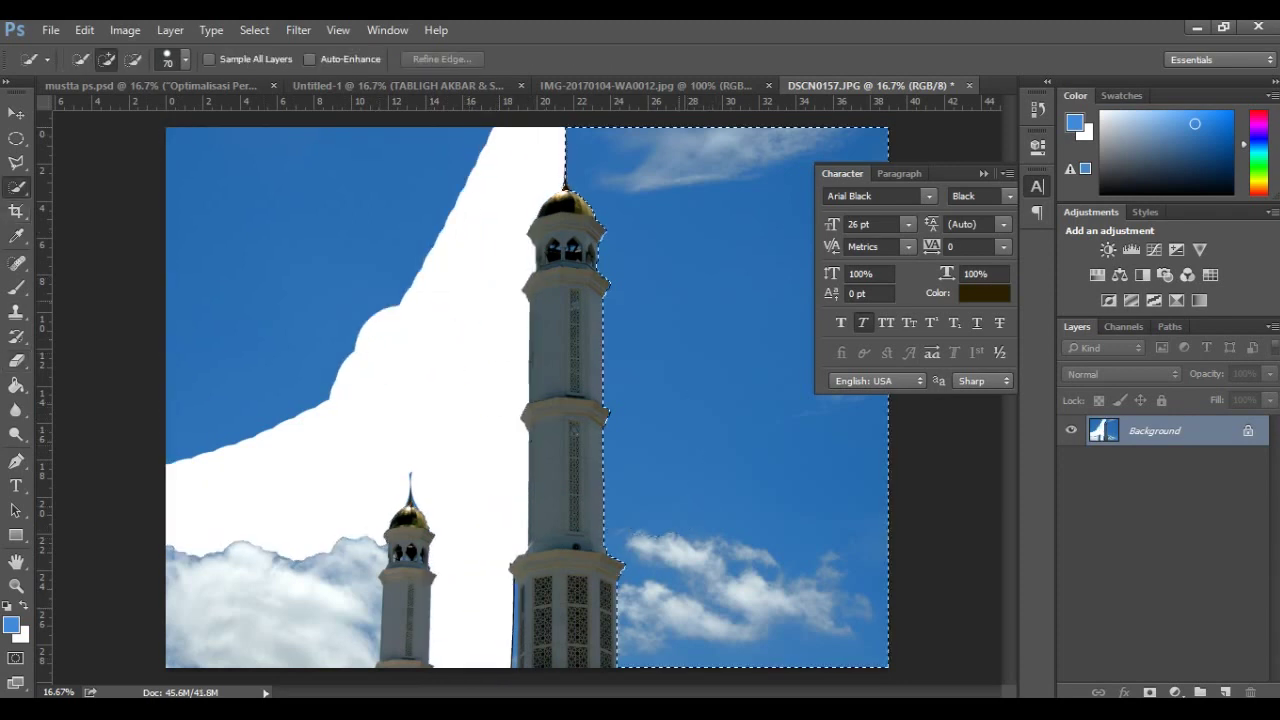
key("e")
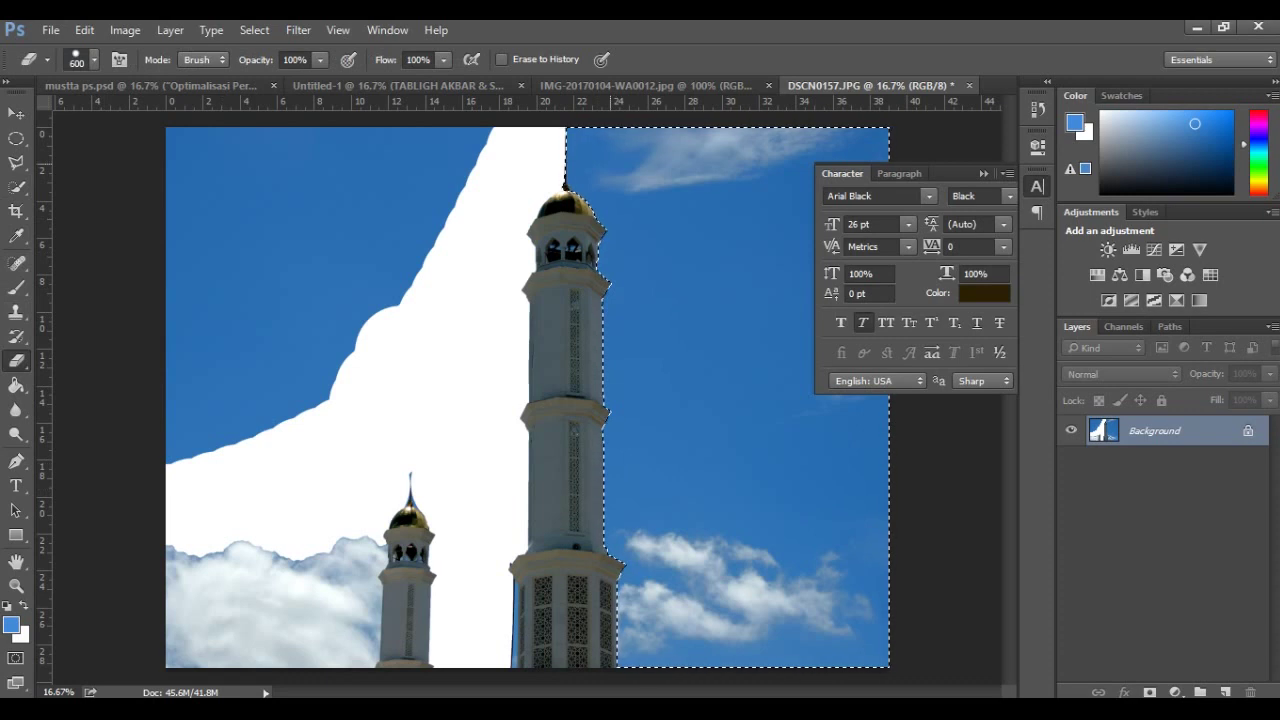
left_click(615, 172)
left_click_drag(615, 172, 650, 620)
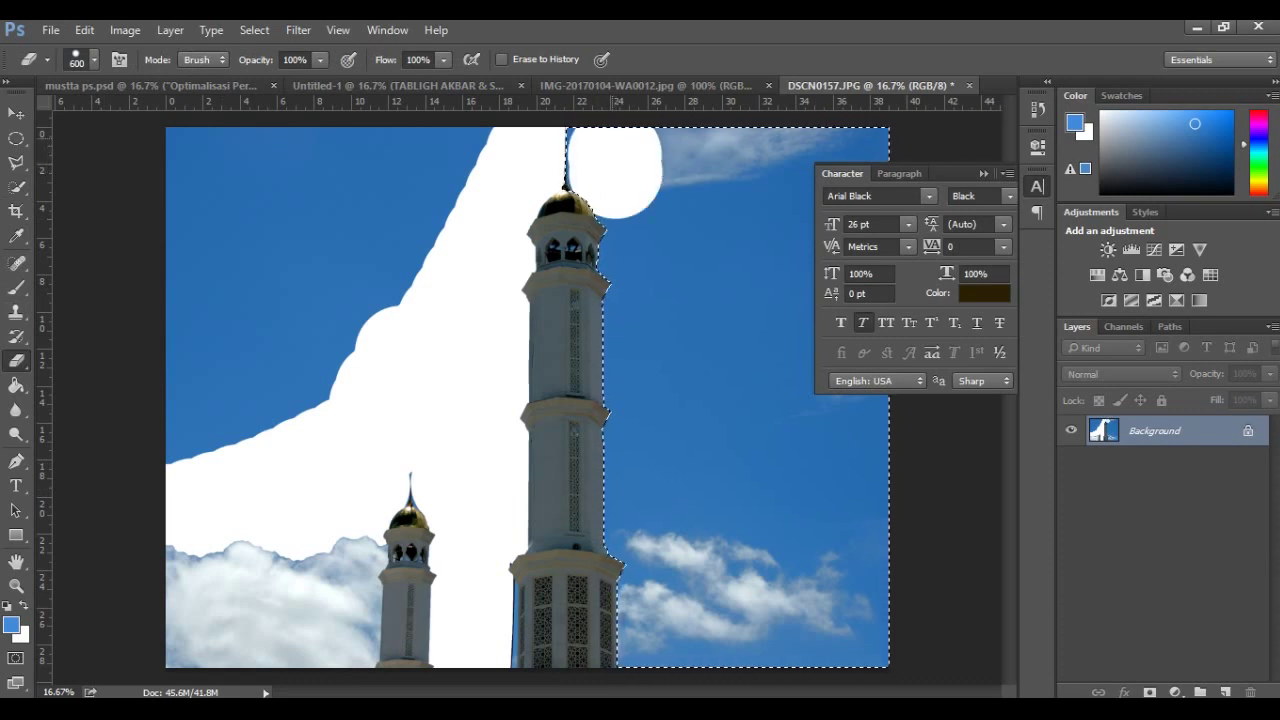
left_click_drag(700, 300, 840, 600)
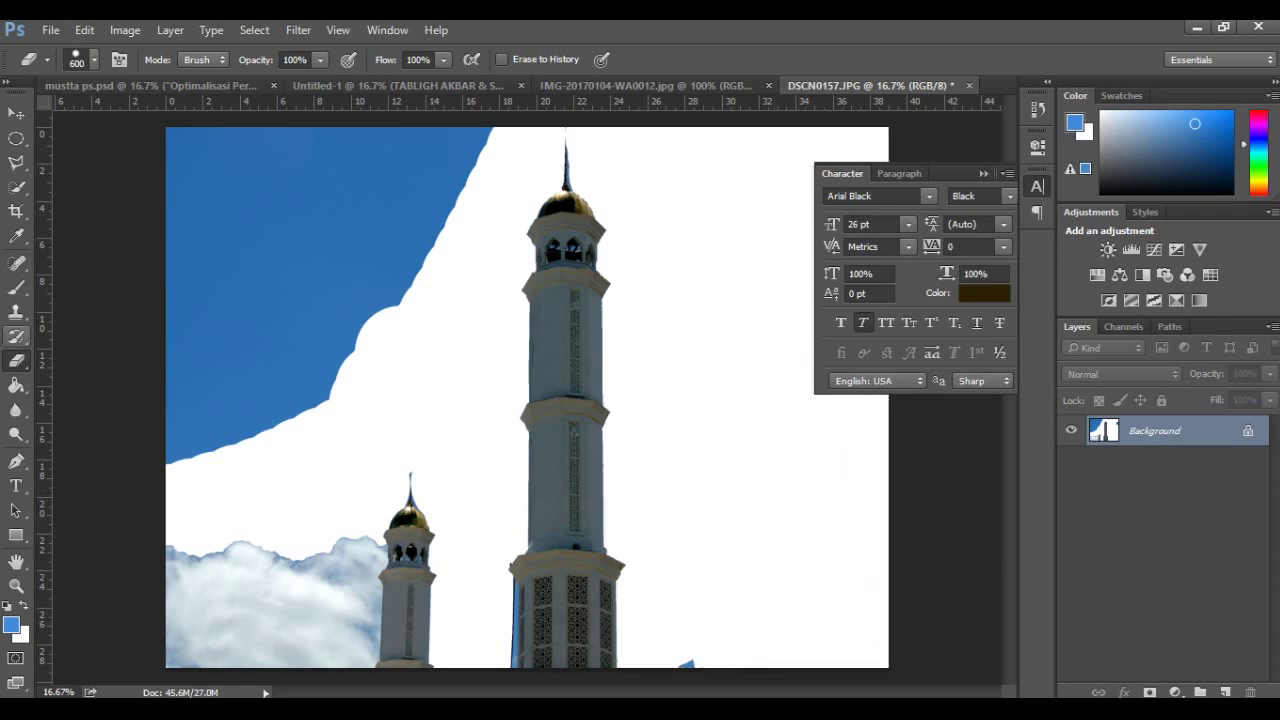
Step: Erase some lower-left clouds, then draw a polygonal lasso around both minarets
key("w")
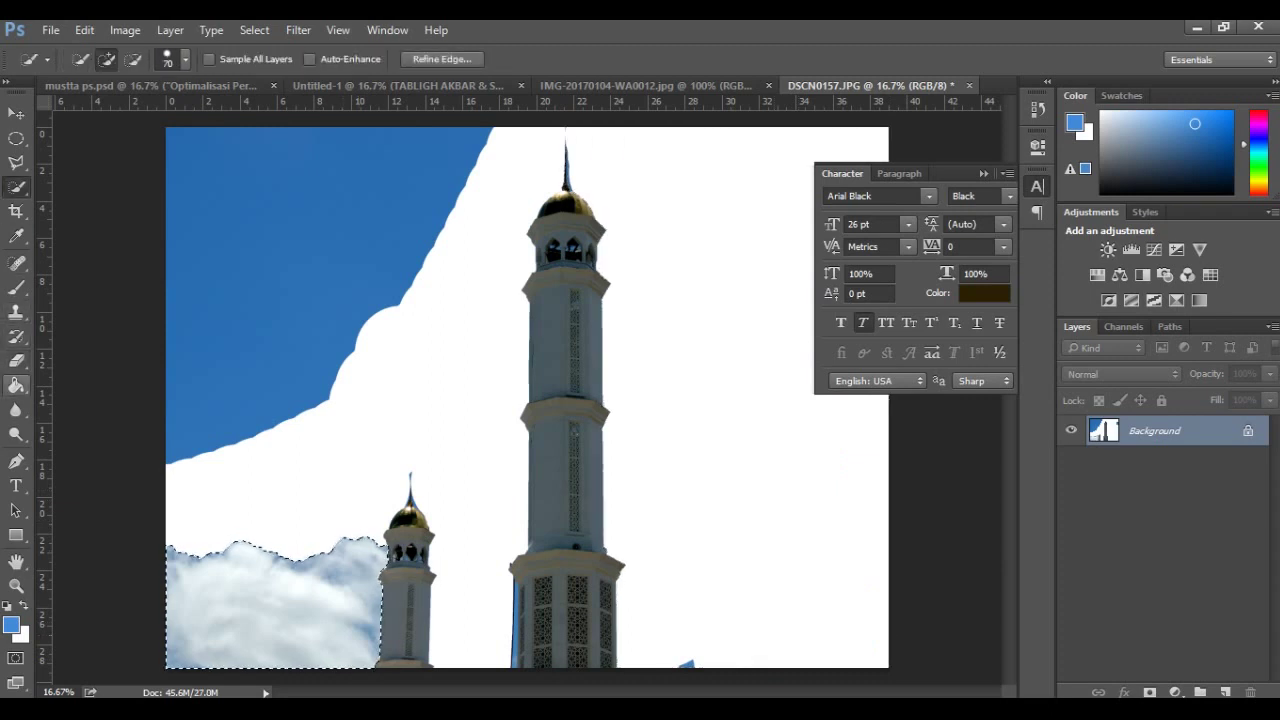
key("e")
left_click_drag(380, 580, 280, 620)
key("l")
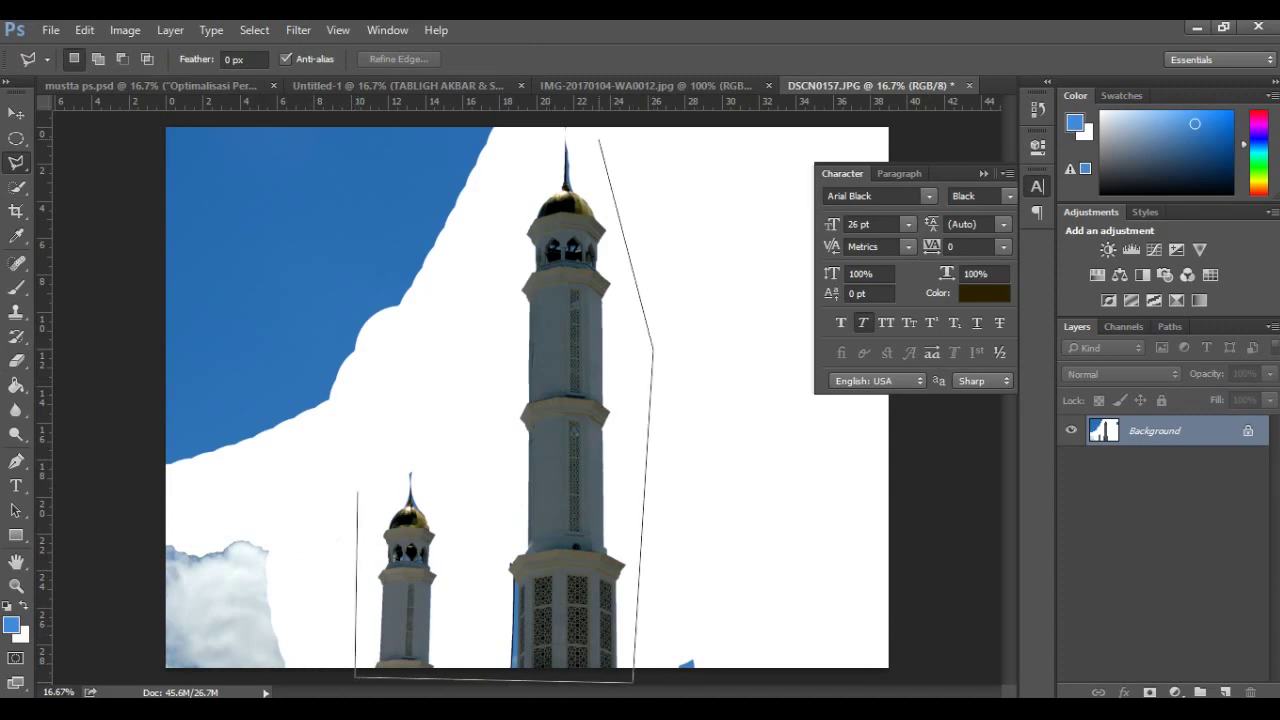
double_click(365, 400)
Step: Drag the outlined minarets into the Untitled-1 poster and scale them down at upper right
key("v")
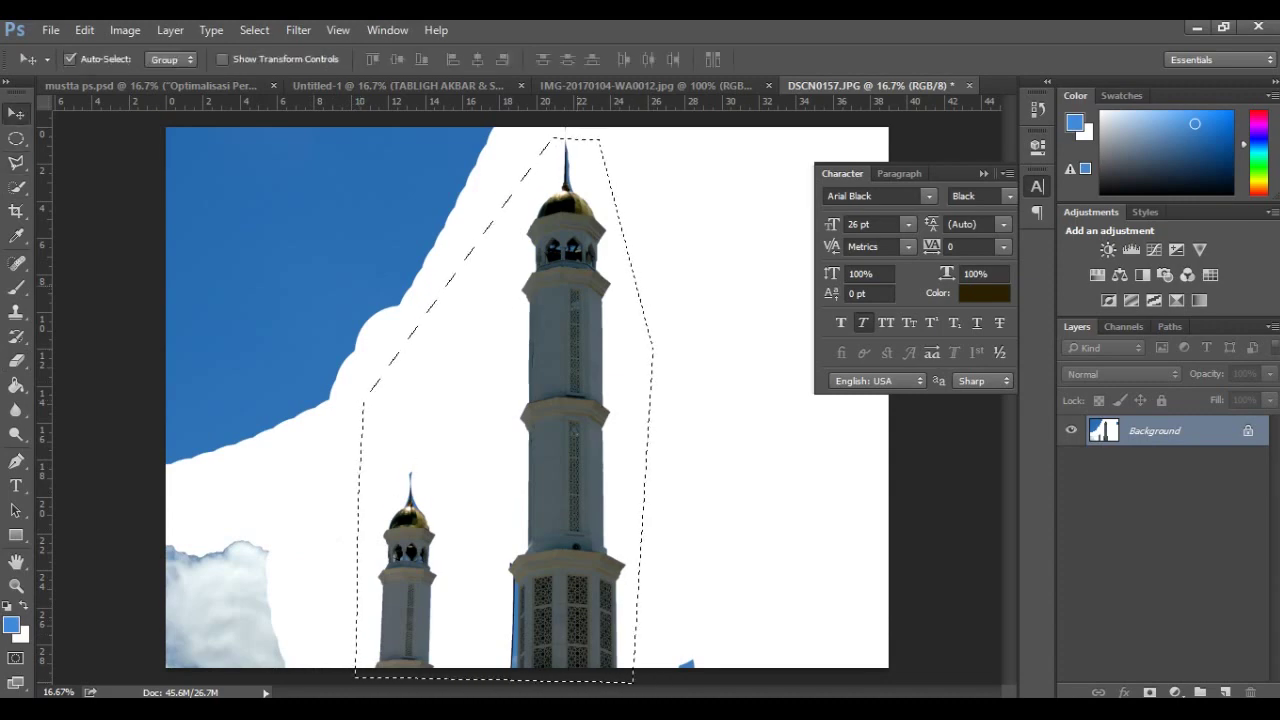
left_click_drag(500, 400, 442, 384)
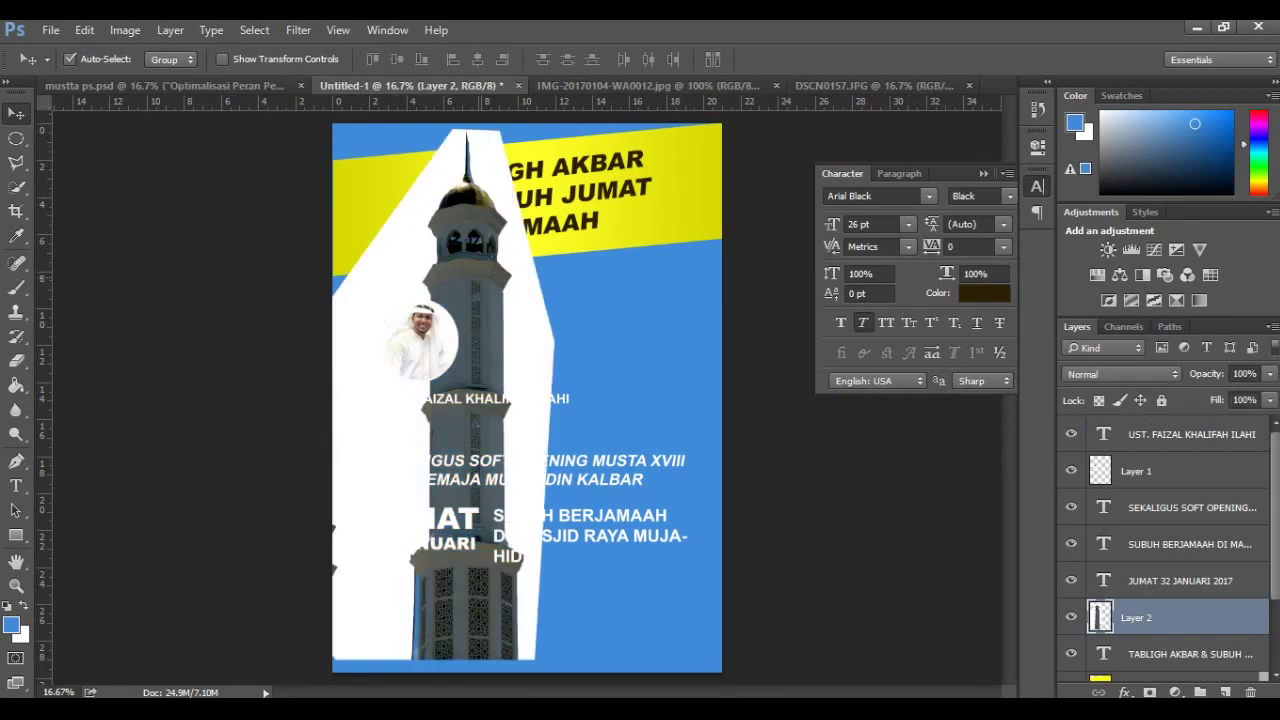
key("ctrl+t")
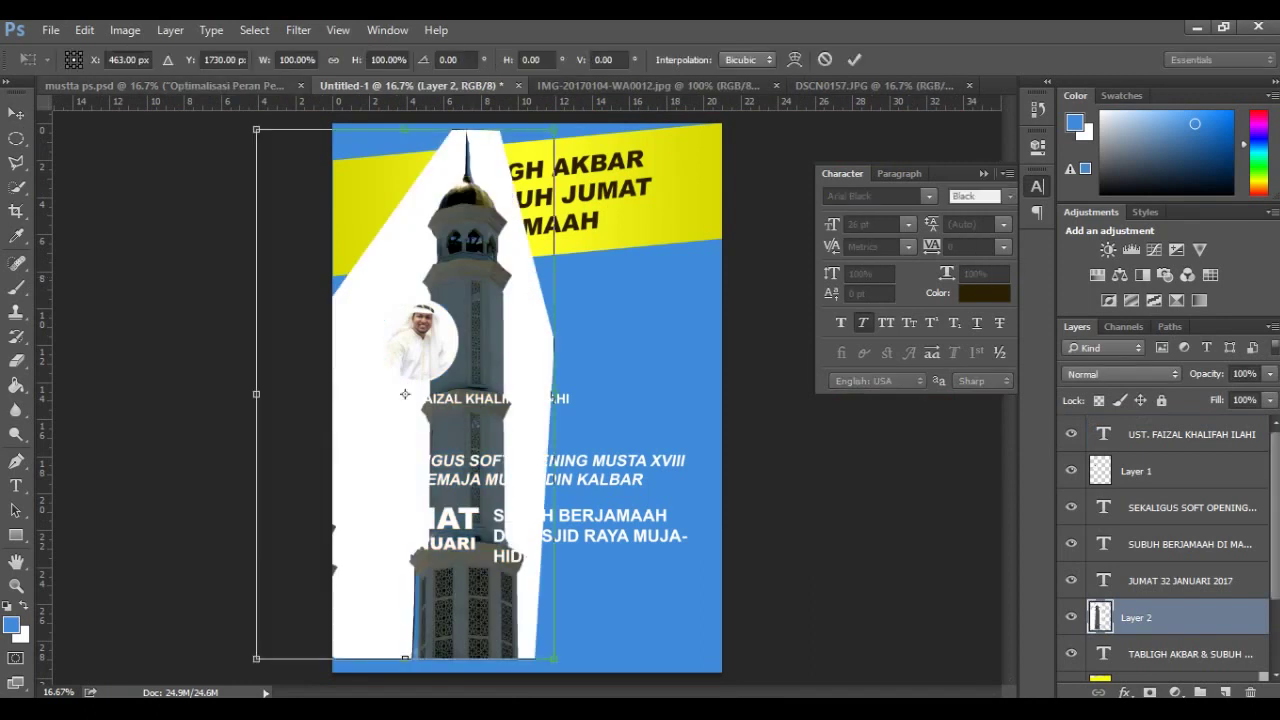
left_click_drag(256, 130, 425, 545)
left_click_drag(470, 600, 610, 290)
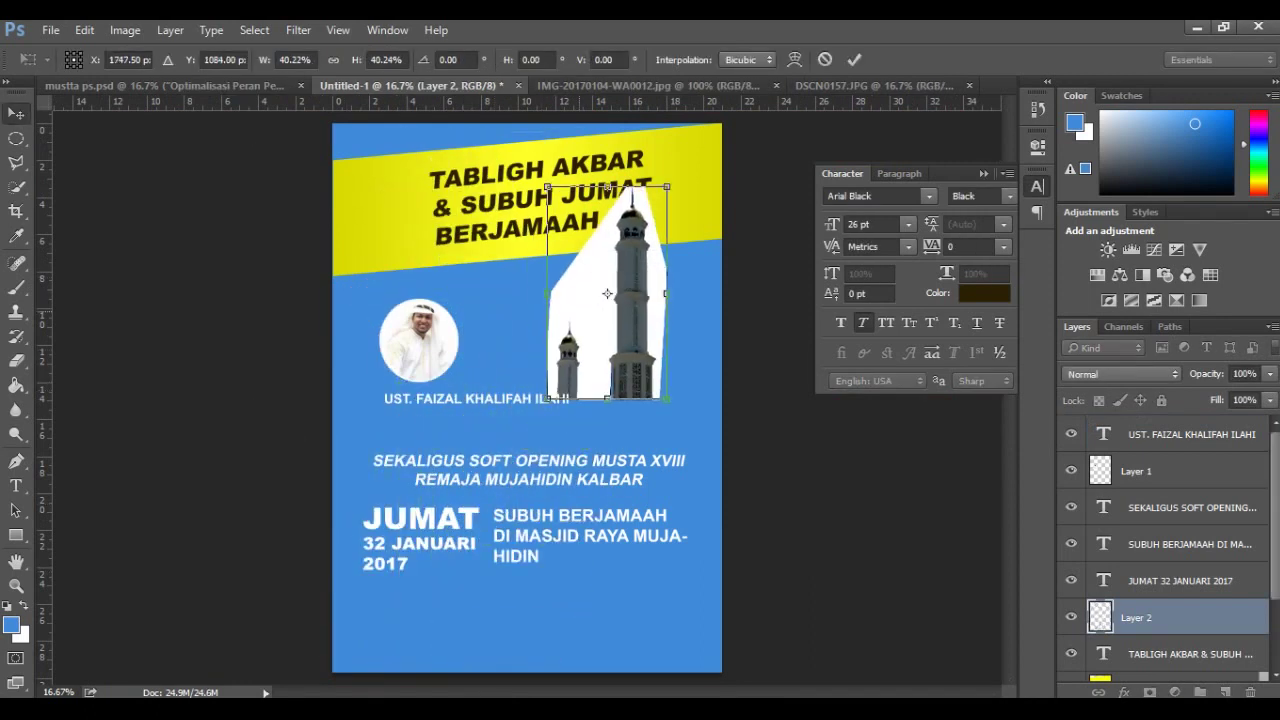
key("Return")
Step: Remove the white background around the minarets with the Magic Wand and group the layer
right_click(16, 187)
left_click(114, 197)
left_click(629, 192)
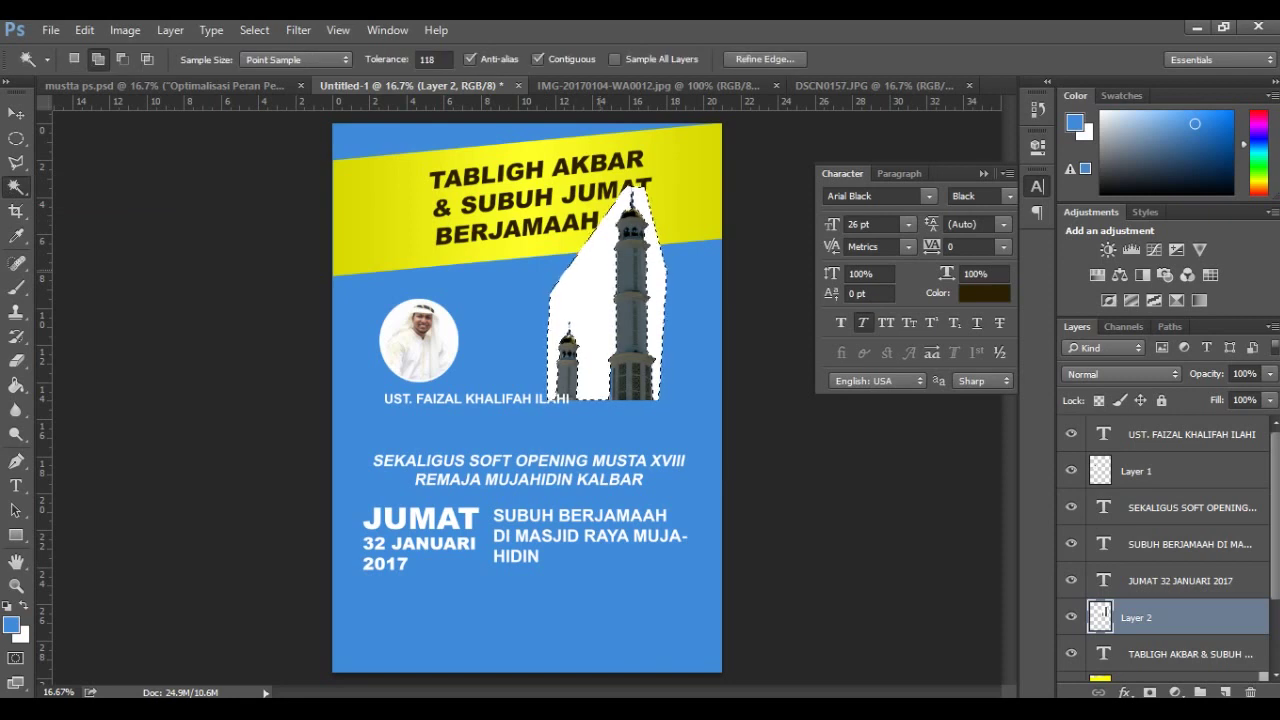
key("ctrl+g")
key("ctrl+d")
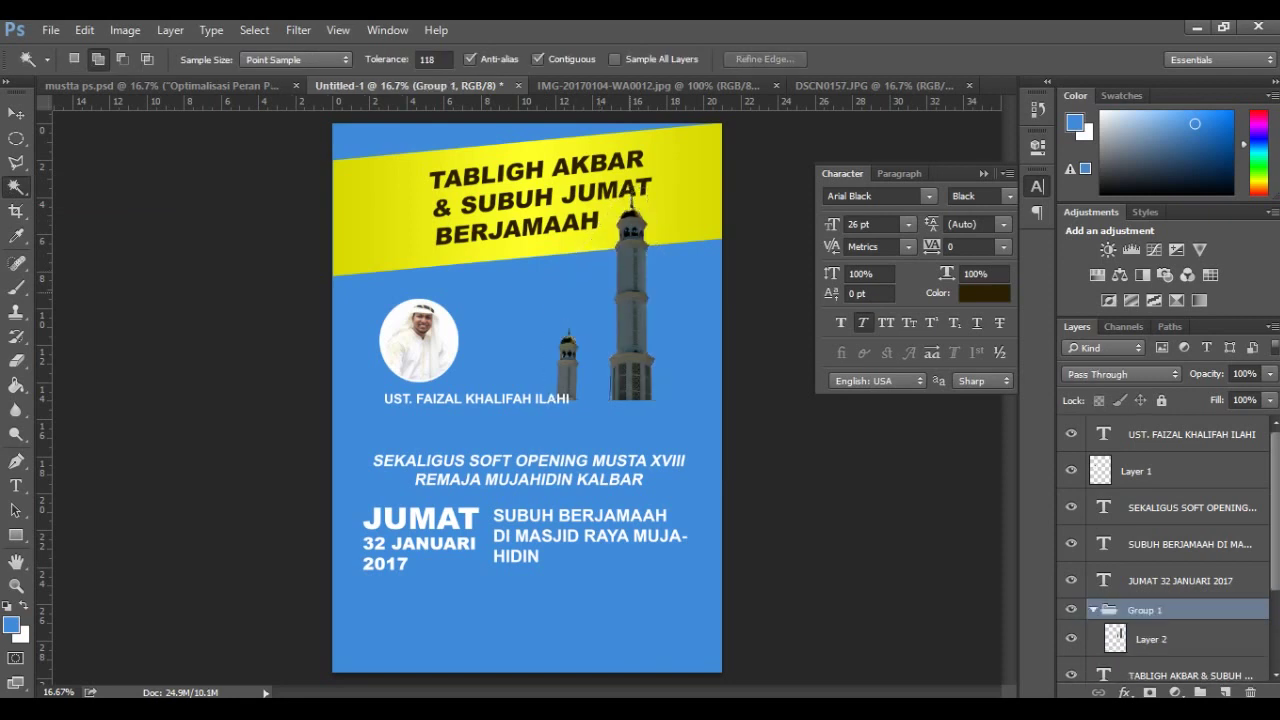
Step: Flip the minaret group horizontally and move it to the poster's top-left
key("ctrl+t")
right_click(628, 292)
left_click(700, 531)
left_click_drag(620, 270, 408, 173)
Step: Scale the flipped minarets to about 74% at the banner's left end
left_click_drag(360, 112, 367, 120)
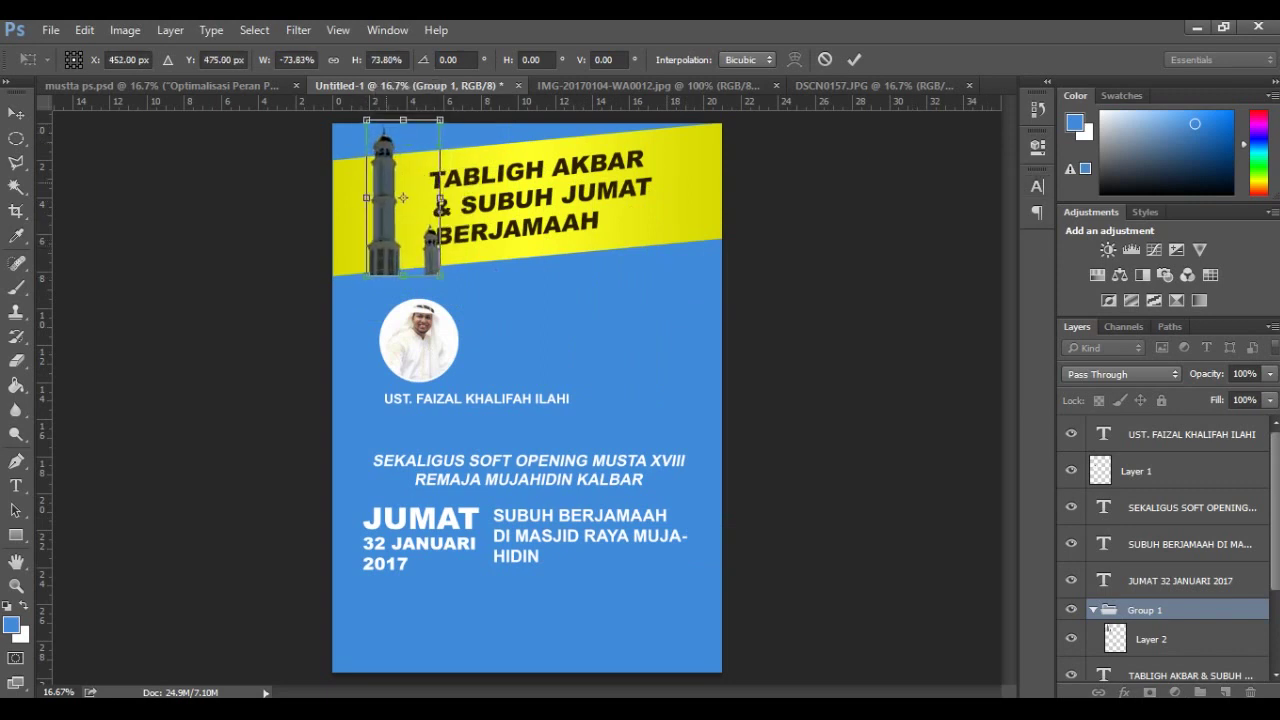
left_click_drag(390, 178, 413, 197)
key("Return")
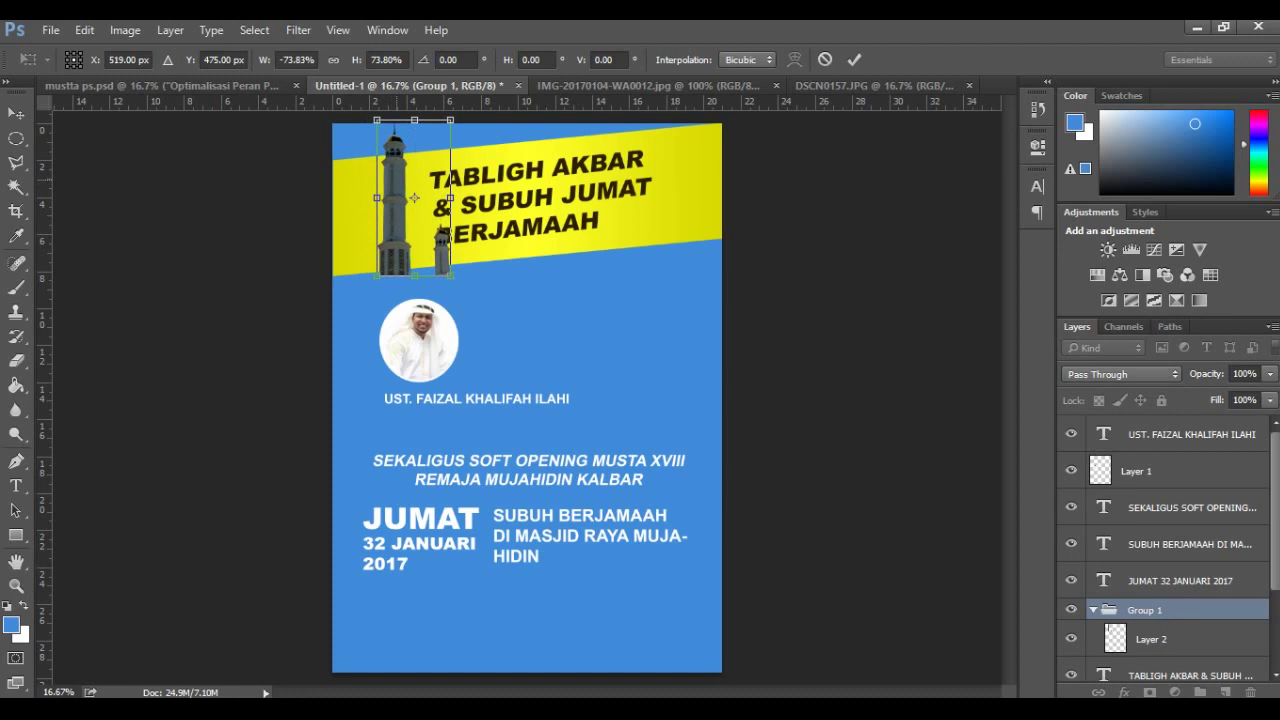
key("w")
Step: Right-align the TABLIGH AKBAR headline and enlarge the word BERJAMAAH
key("t")
left_click(583, 222)
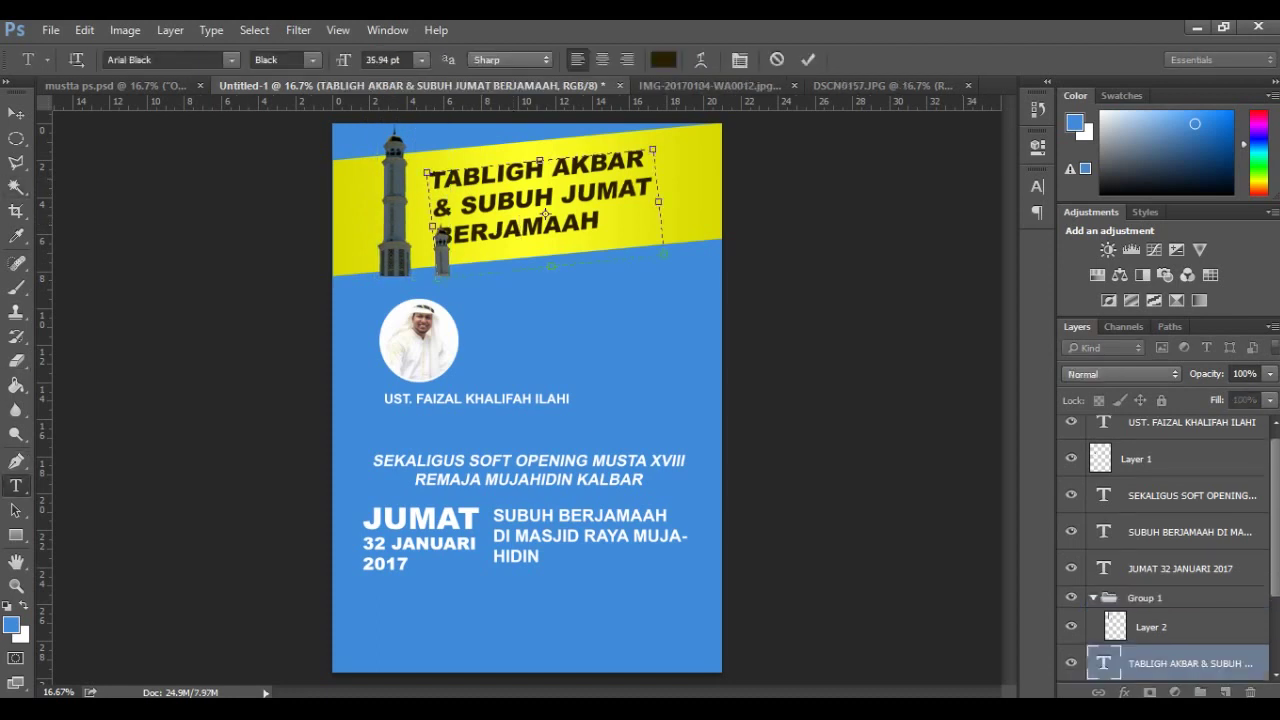
left_click(627, 59)
double_click(583, 222)
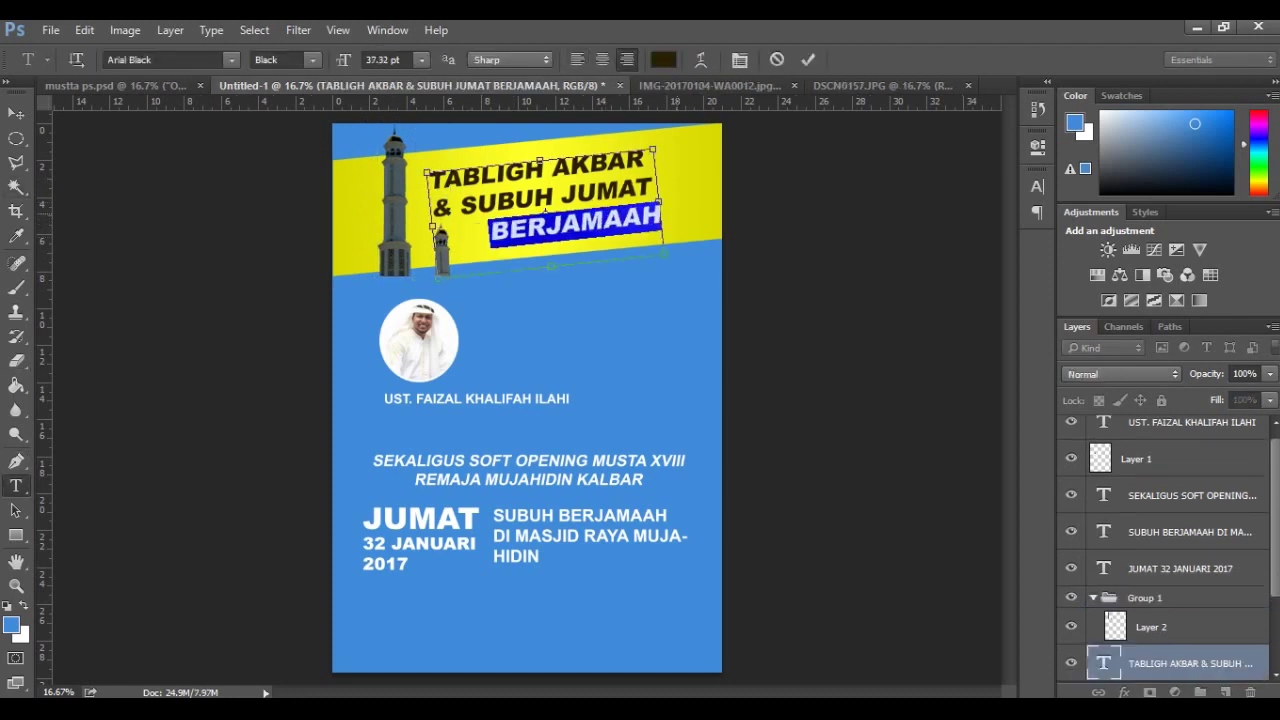
key("ctrl+shift+period")
key("ctrl+shift+period")
key("ctrl+shift+period")
key("ctrl+Return")
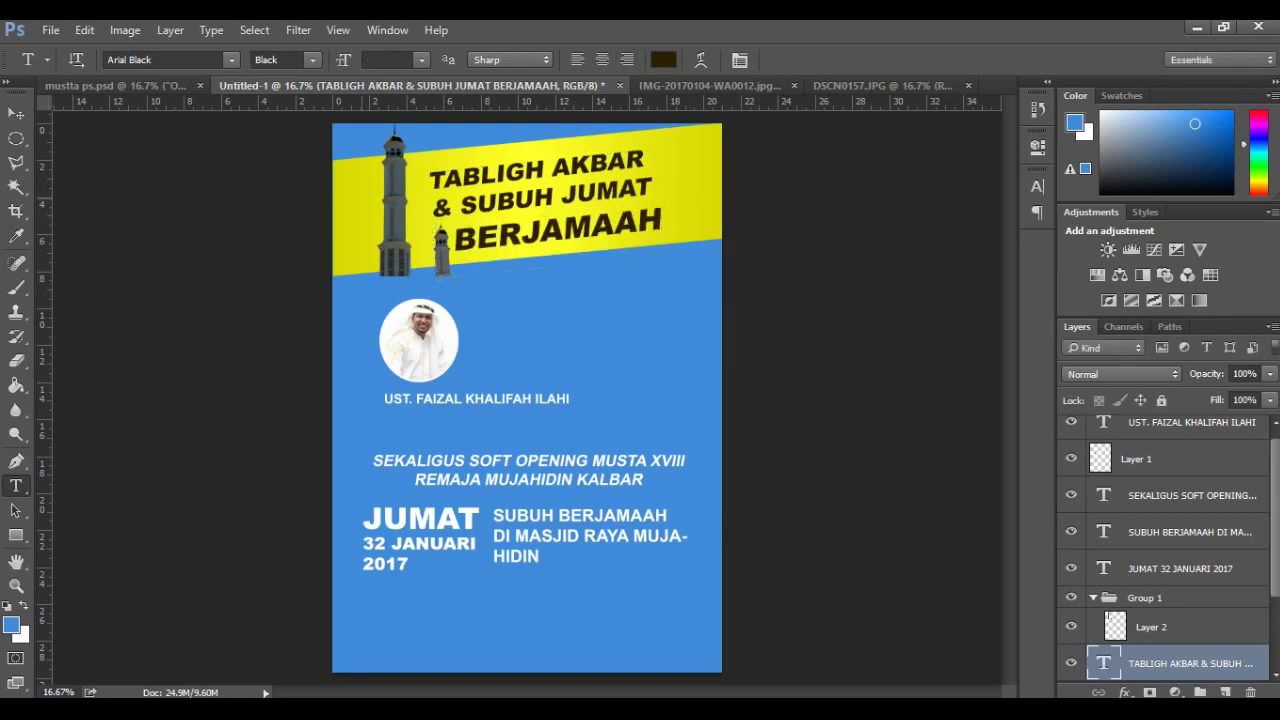
Step: Begin stretching the yellow banner taller with Free Transform
key("v")
left_click(527, 199, "ctrl")
key("ctrl+t")
left_click_drag(527, 275, 527, 302)
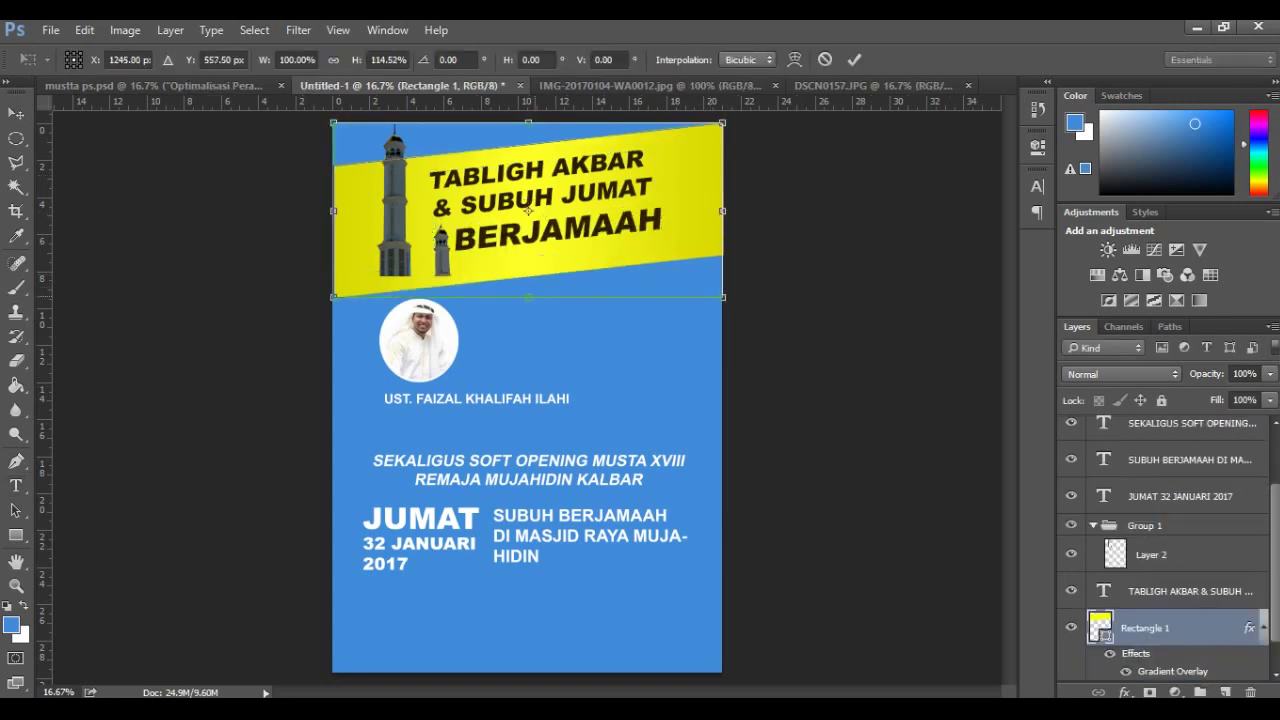
Step: Resize and reposition the yellow banner to its new taller size
left_click_drag(722, 302, 741, 302)
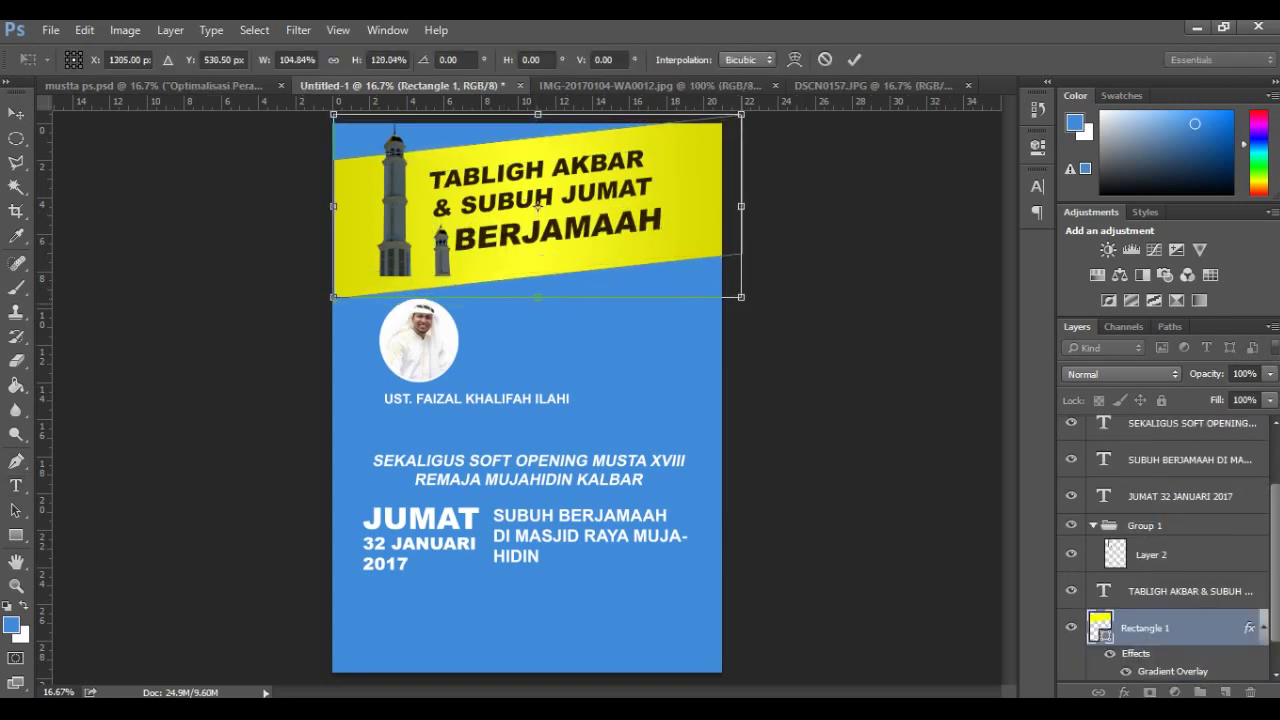
left_click_drag(537, 212, 528, 204)
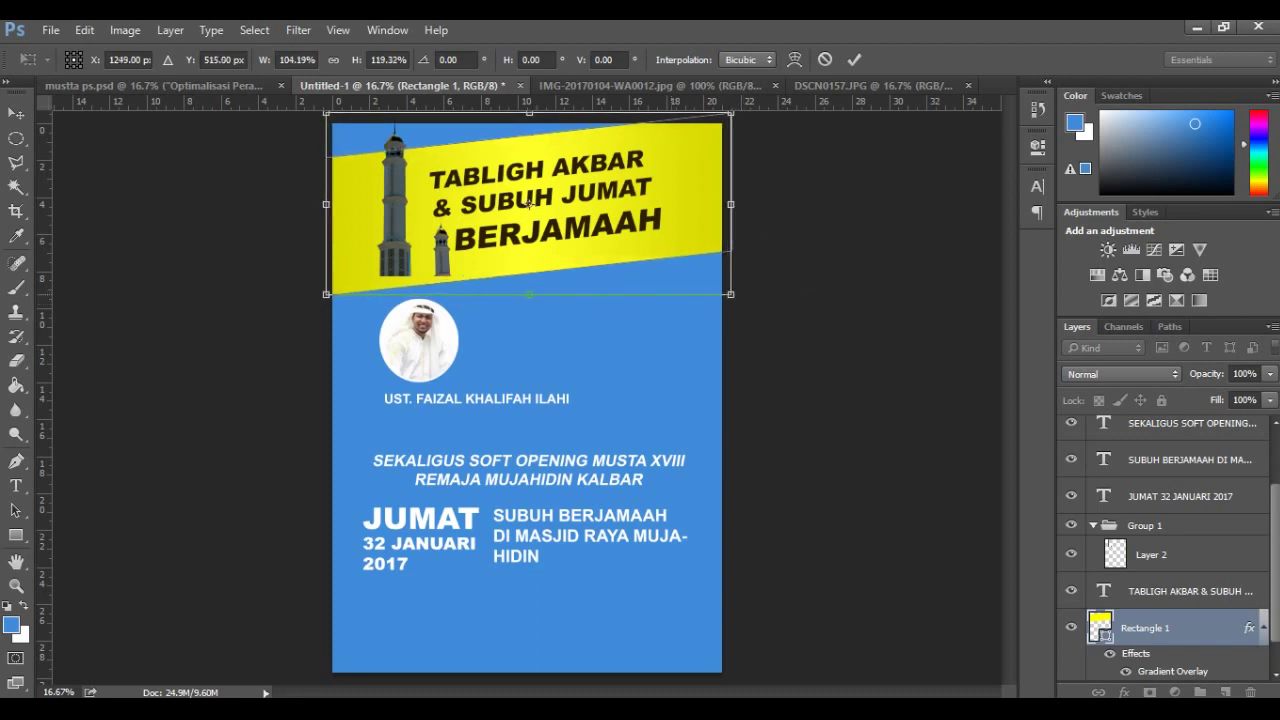
left_click_drag(528, 294, 528, 289)
left_click_drag(731, 113, 731, 124)
key("Return")
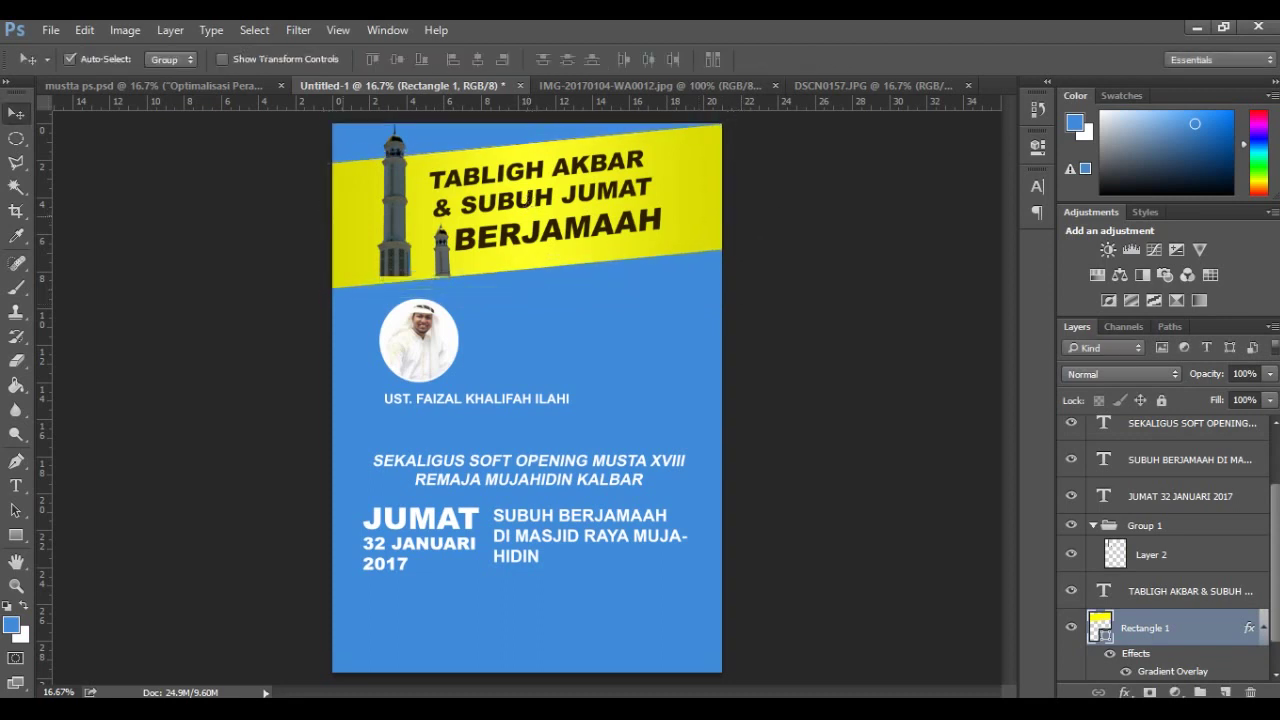
Step: Stretch the minaret group taller to fill the banner's left end
left_click(1144, 525)
key("ctrl+t")
left_click_drag(414, 132, 414, 117)
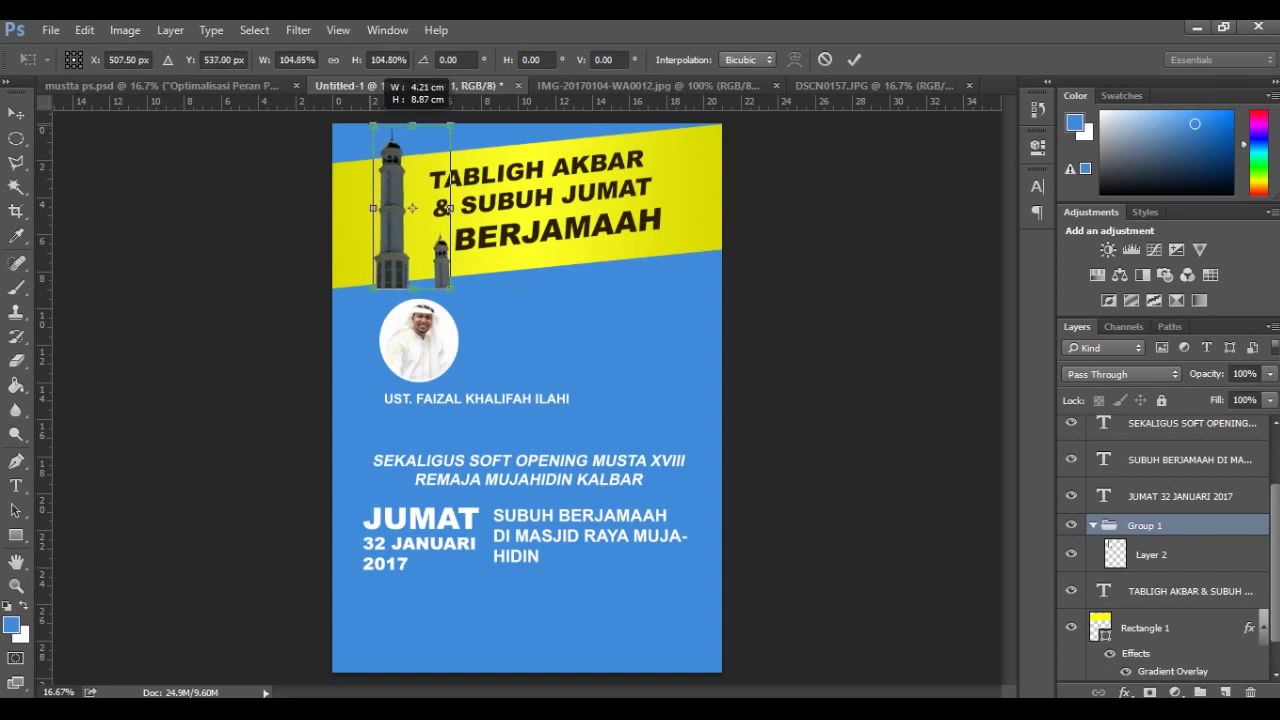
key("Return")
Step: Trim the minarets spilling below the banner using an inverted banner selection
left_click(1100, 627, "ctrl")
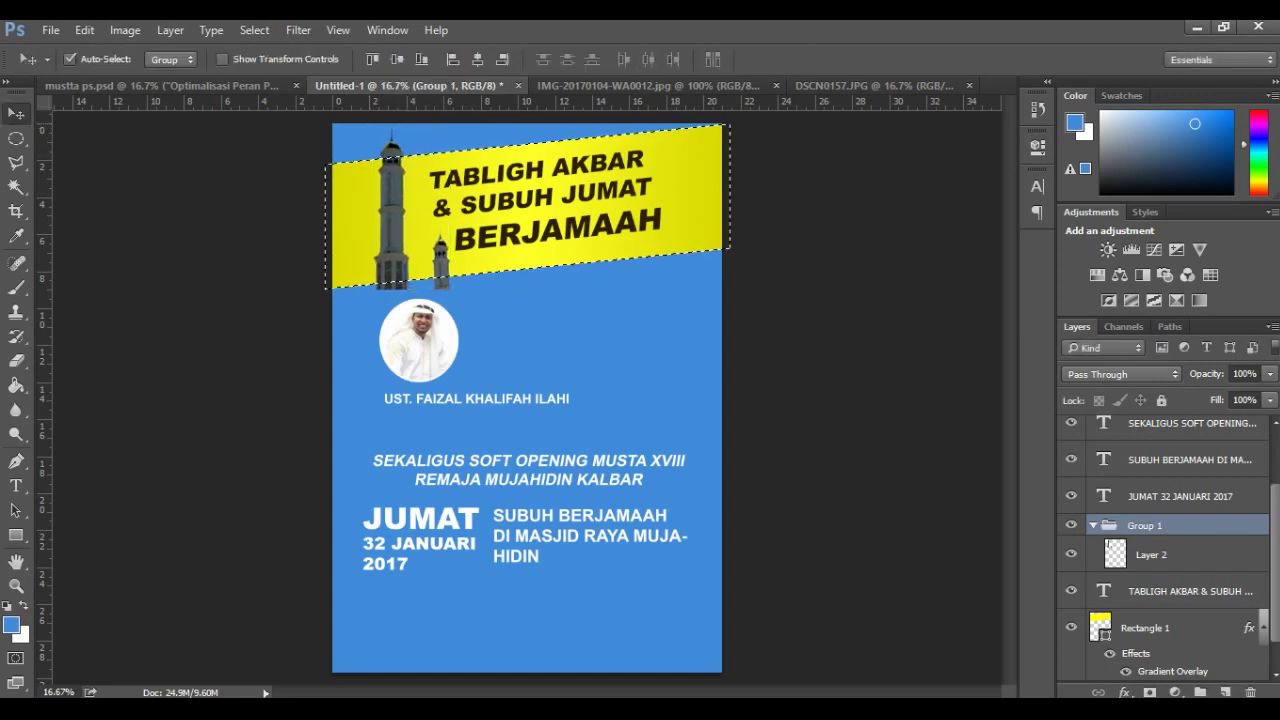
left_click(1151, 554)
key("Delete")
key("ctrl+z")
right_click(380, 192)
left_click(16, 138)
right_click(393, 243)
left_click(430, 262)
left_click(16, 360)
key("ctrl+d")
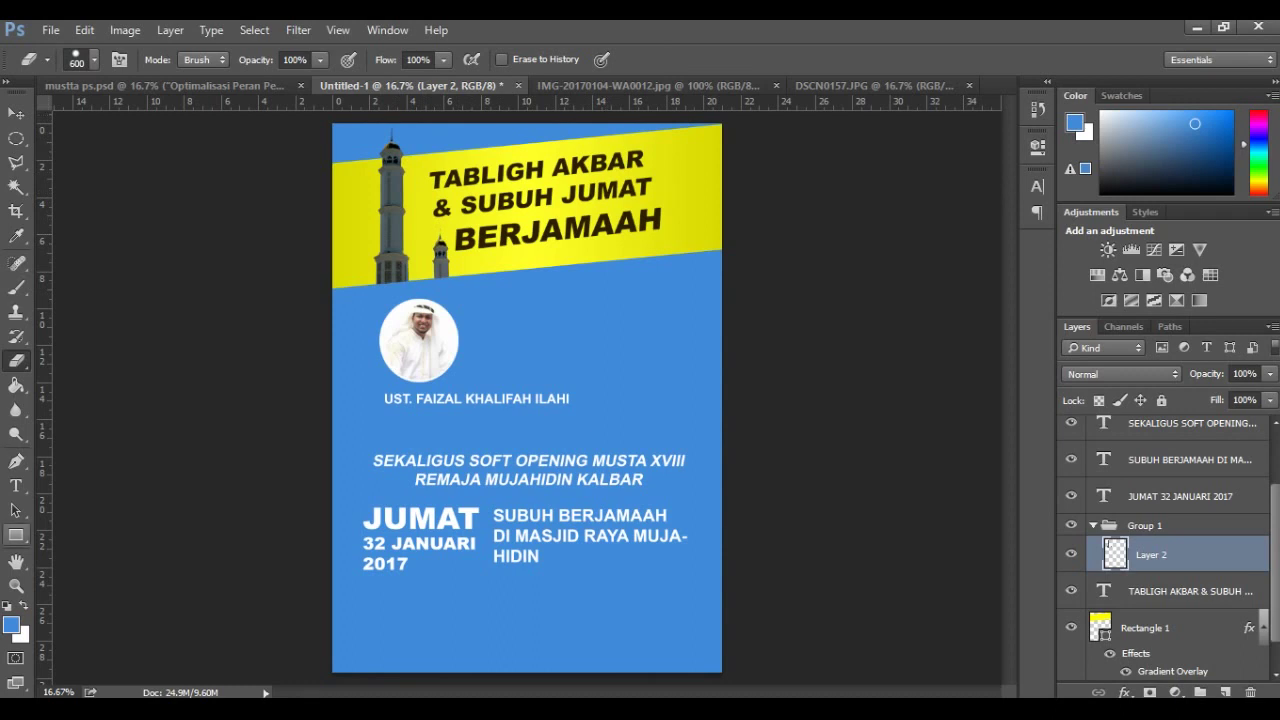
key("u")
right_click(16, 535)
Step: Draw a black eight-pointed custom star beside the speaker photo and place it in new Group 2
left_click(100, 618)
left_click(732, 60)
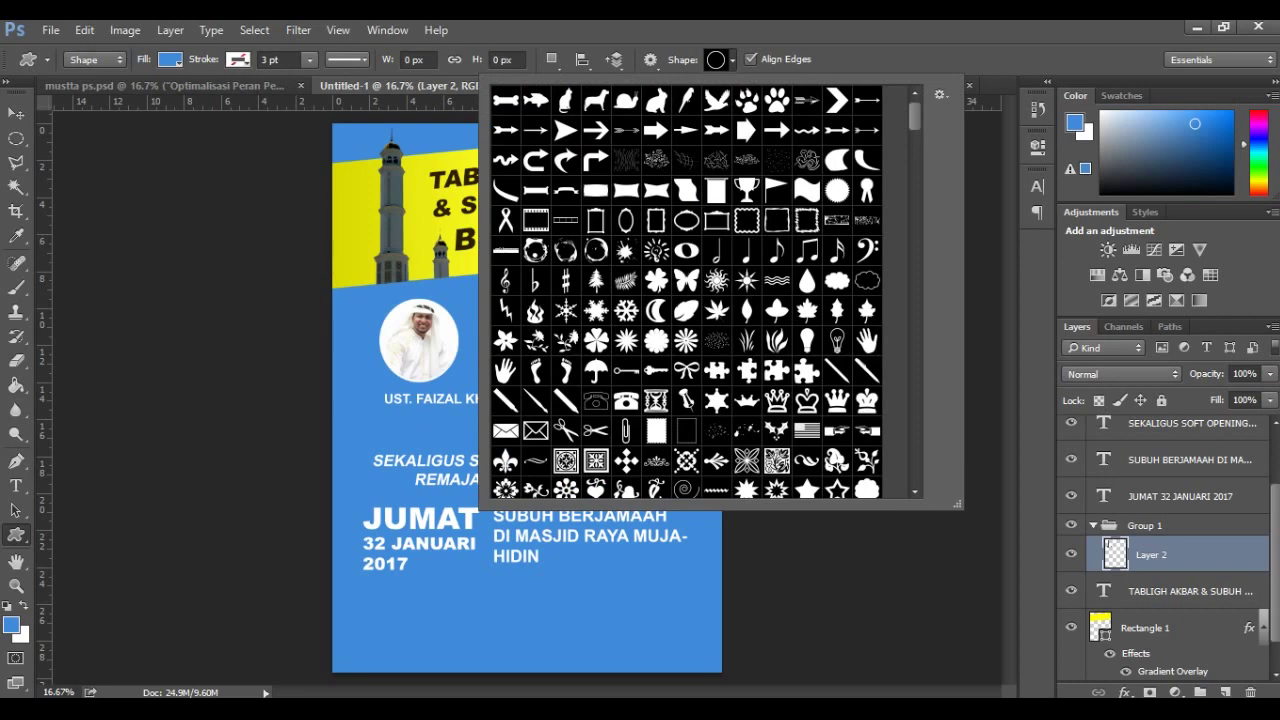
scroll(687, 290, "down", 3)
scroll(687, 290, "down", 2)
key("Escape")
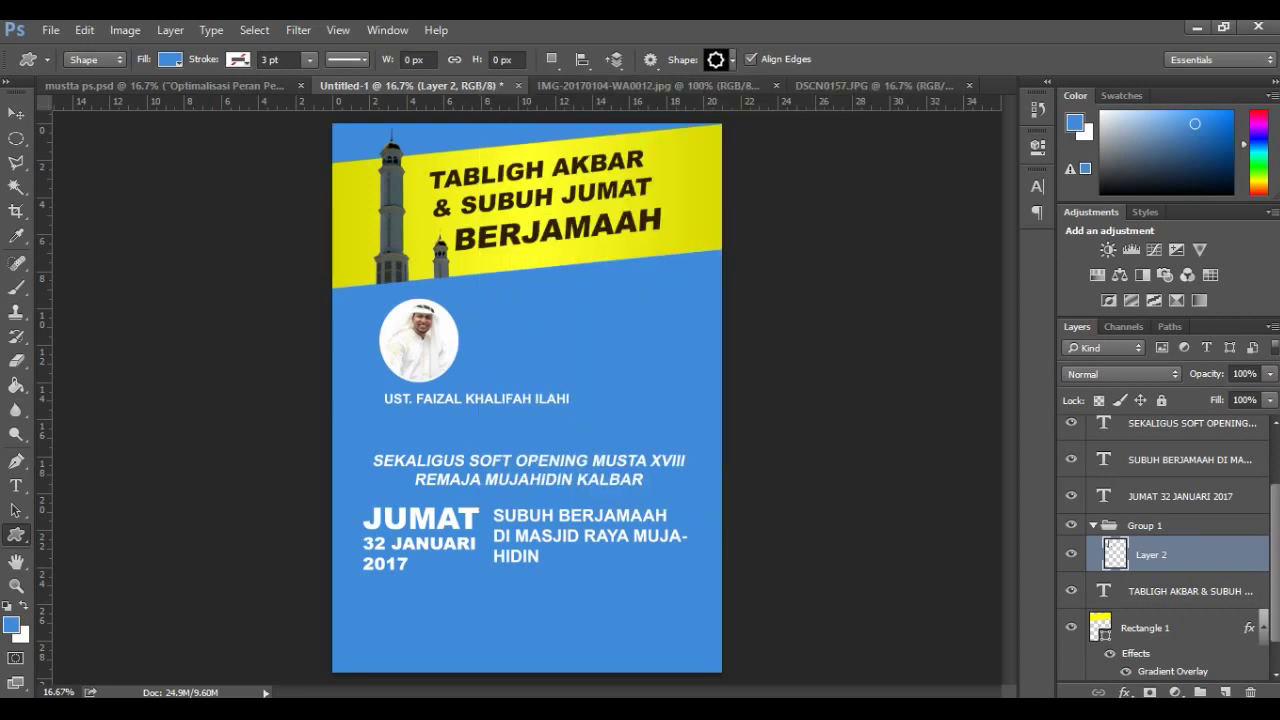
left_click(170, 59)
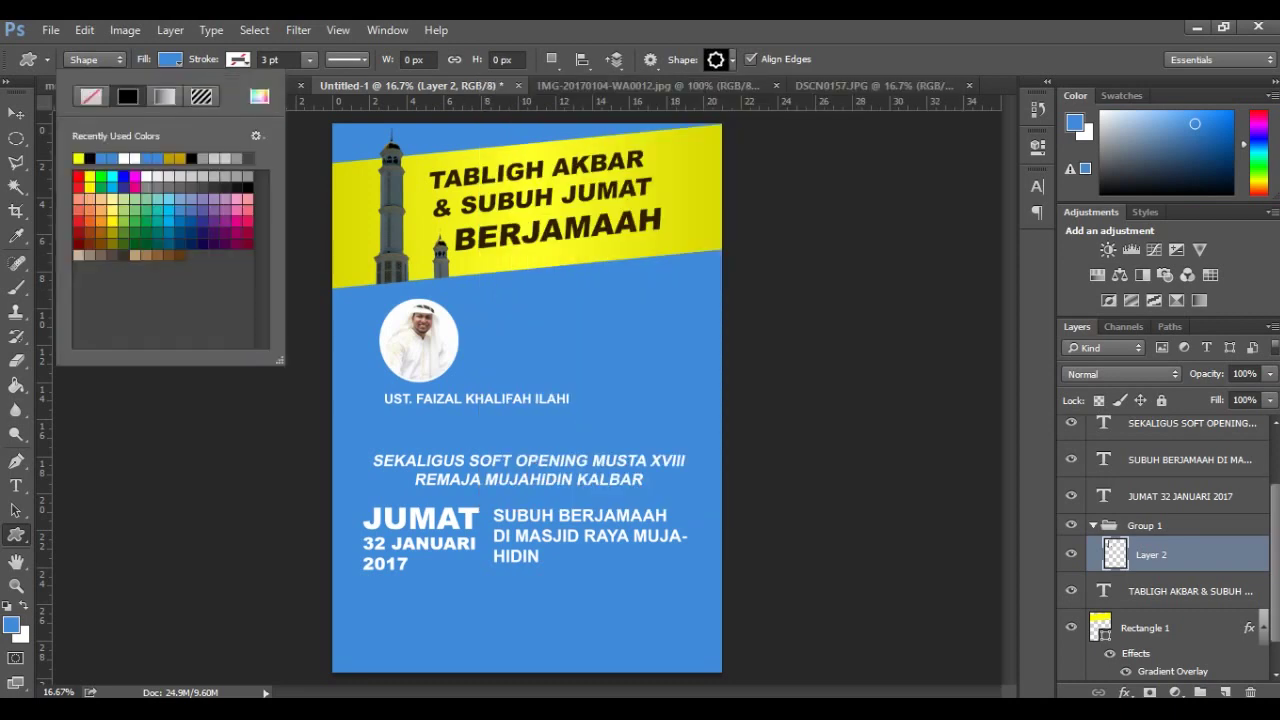
left_click_drag(540, 300, 600, 361)
left_click_drag(1150, 554, 1150, 522)
key("ctrl+g")
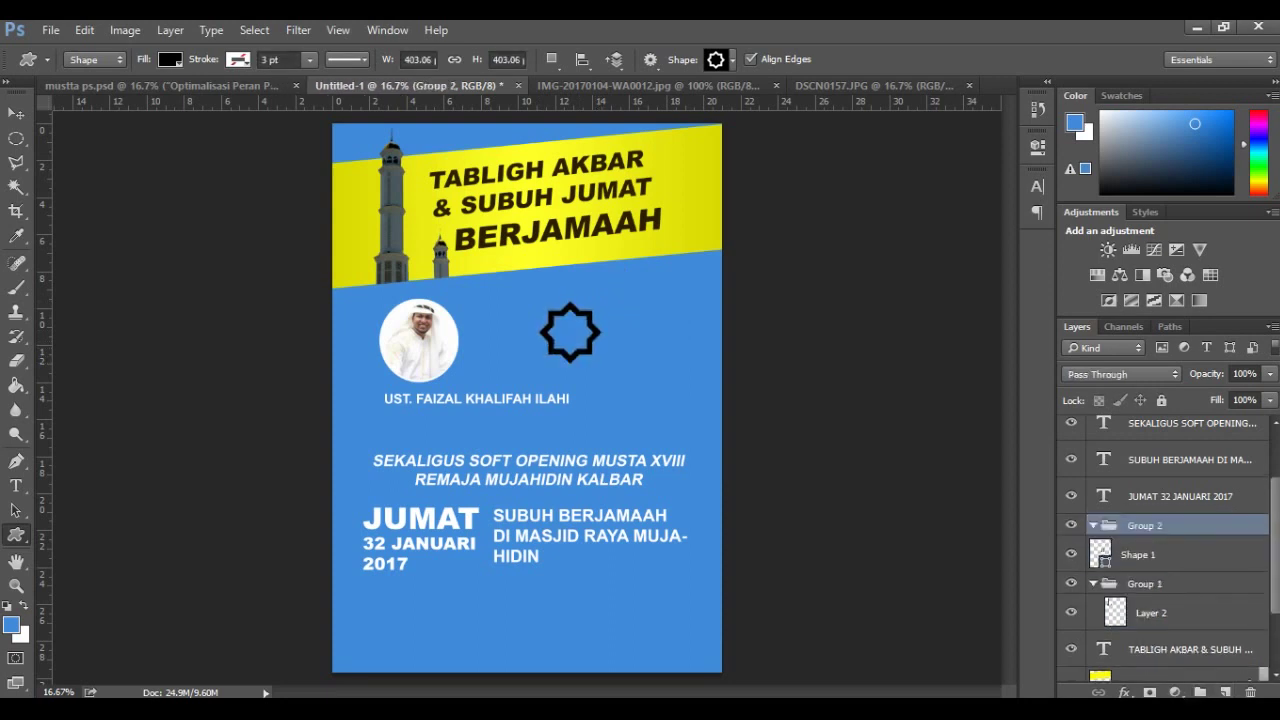
Step: Duplicate the star and move the copy to its right
right_click(1170, 554)
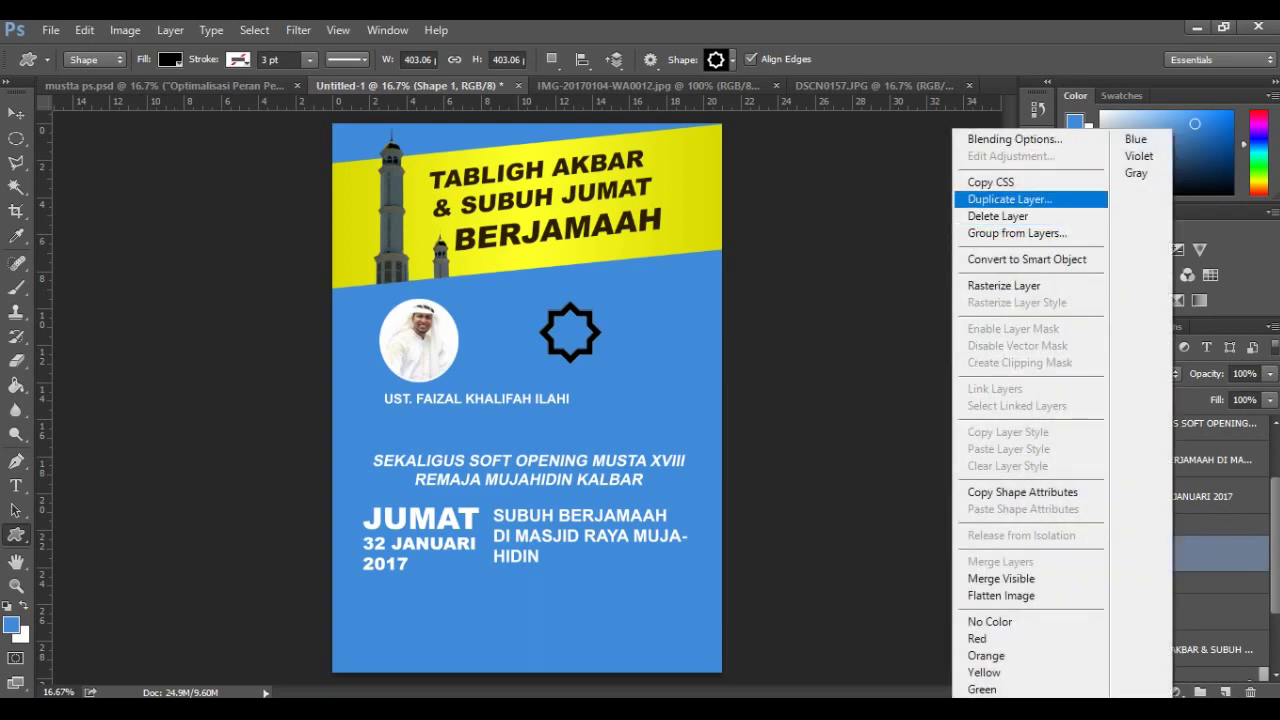
left_click(1000, 197)
key("Return")
key("v")
left_click_drag(570, 333, 632, 333)
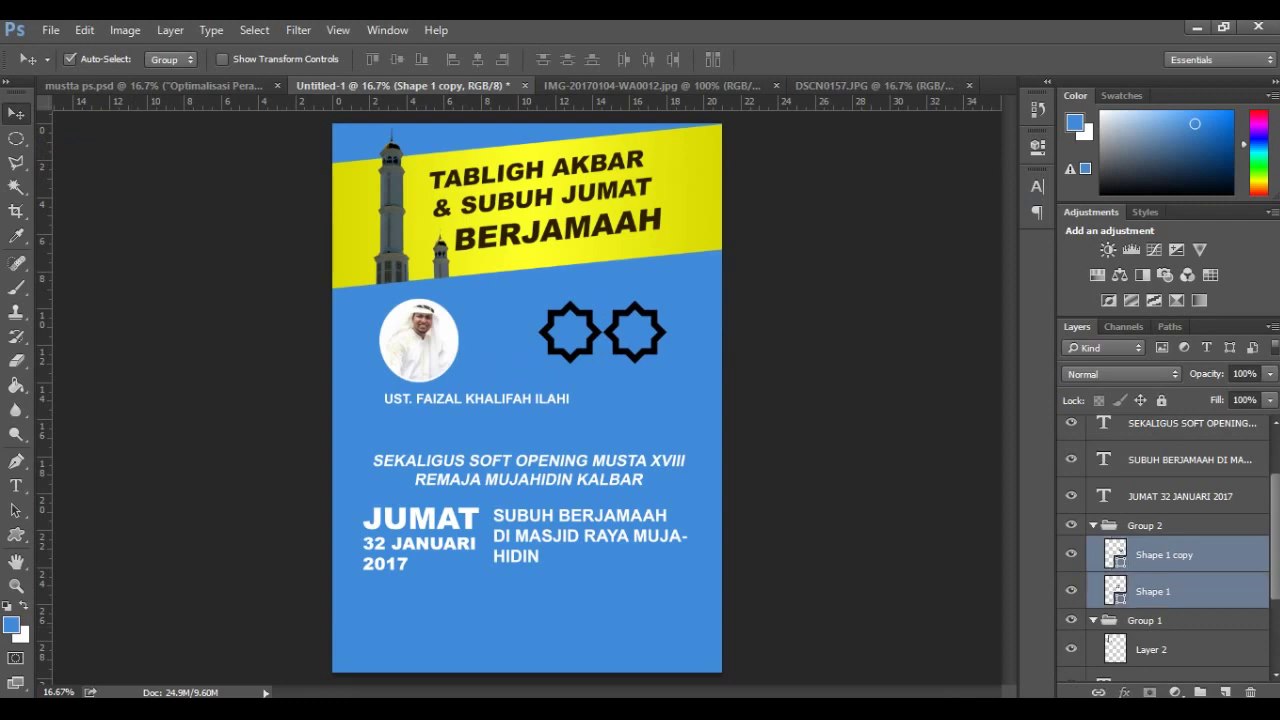
Step: Add a third star above the right star, undoing an accidental extra copy
right_click(1148, 554)
left_click(1000, 574)
right_click(1180, 554)
left_click(1000, 197)
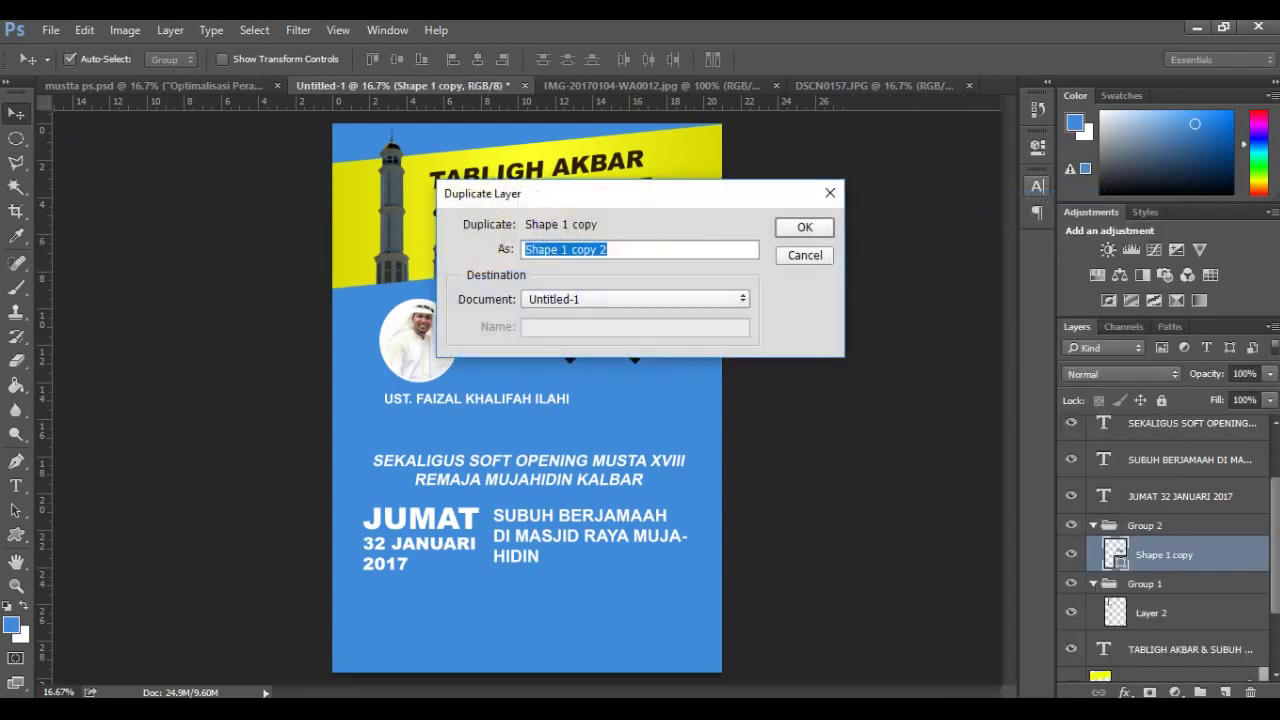
key("Return")
key("shift+Left")
key("shift+Left")
key("ctrl+alt+z")
key("ctrl+alt+z")
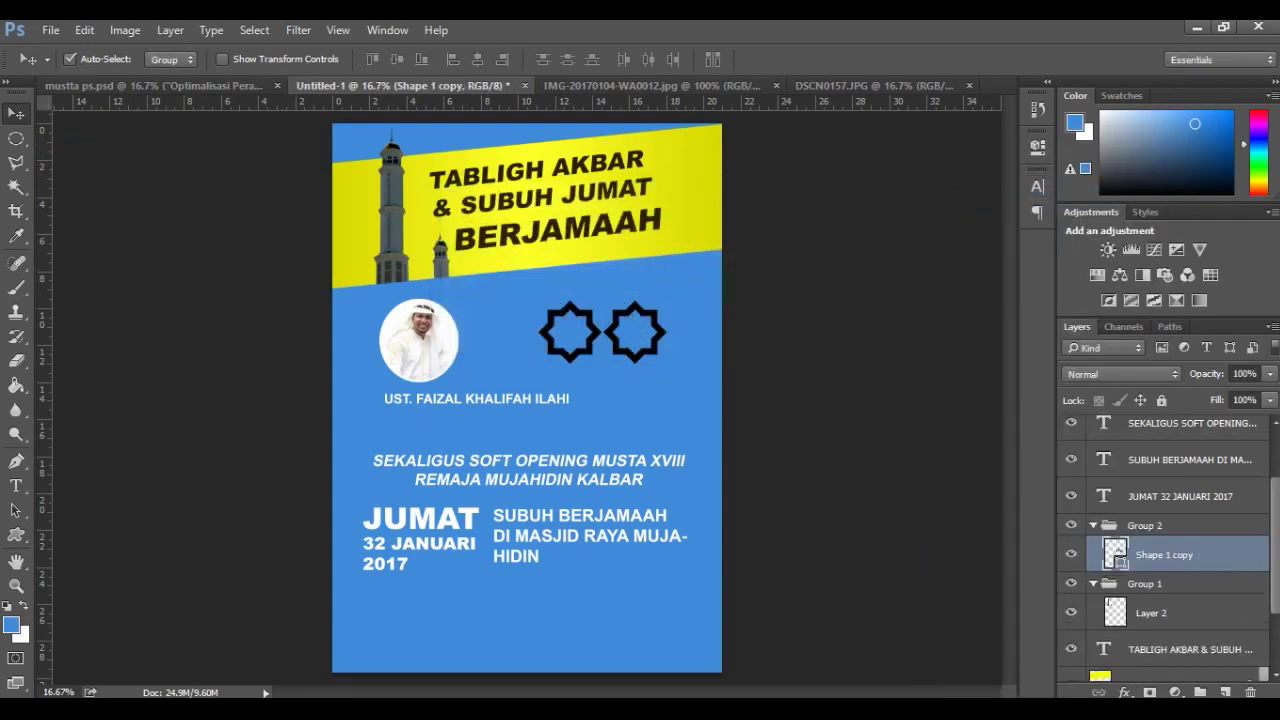
key("ctrl+alt+z")
right_click(1160, 554)
left_click(1000, 197)
key("Return")
key("shift+Left")
key("shift+Up")
key("shift+Up")
key("shift+Up")
key("shift+Up")
key("shift+Up")
key("shift+Up")
key("shift+Up")
key("shift+Up")
key("shift+Up")
key("shift+Up")
key("shift+Up")
key("shift+Up")
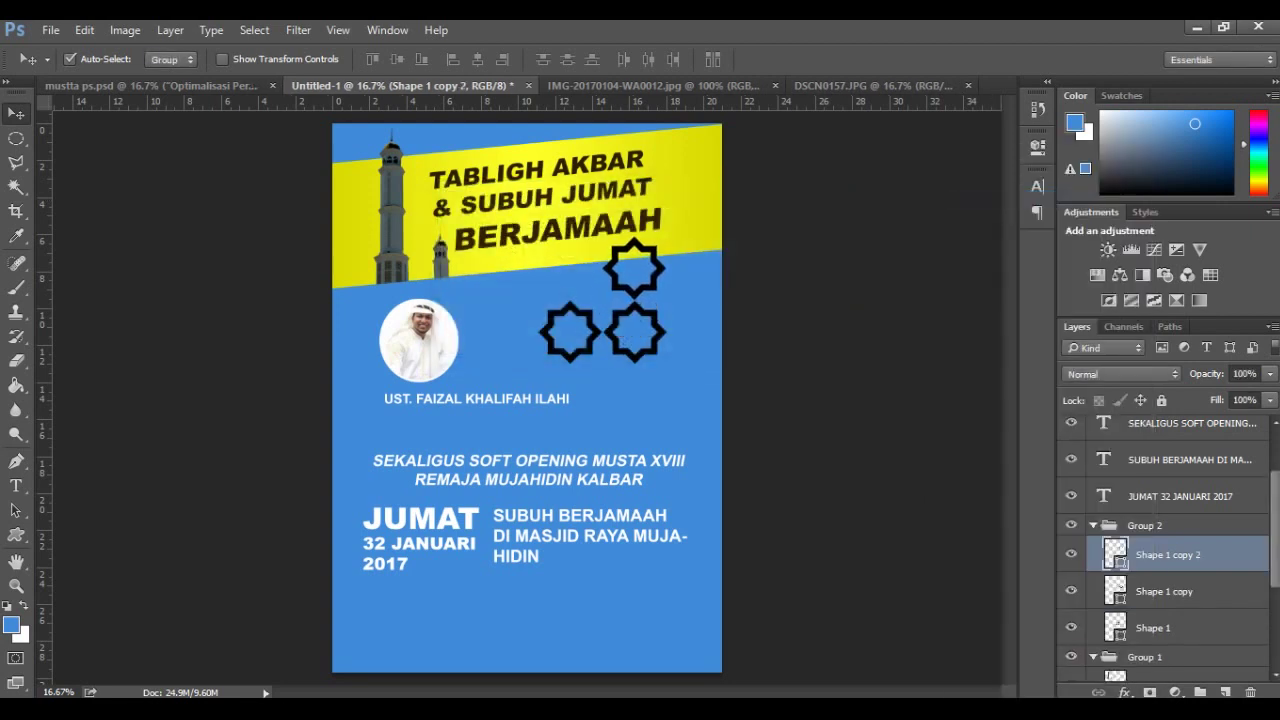
Step: Add a fourth star above the left star, reaching into the yellow banner
right_click(1165, 554)
left_click(1000, 197)
key("Return")
key("shift+Left")
key("shift+Left")
key("shift+Left")
key("shift+Left")
key("shift+Left")
key("shift+Left")
key("shift+Left")
key("shift+Left")
key("shift+Left")
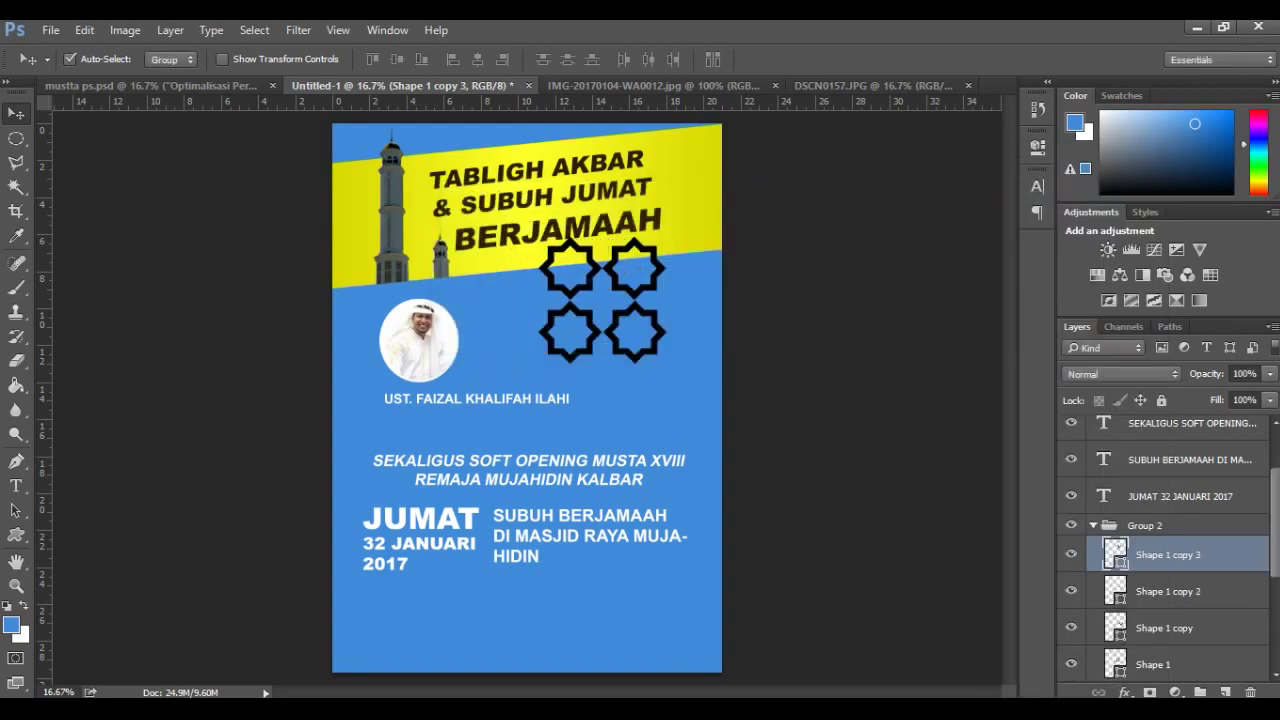
Step: Add two more stars as a third row to complete the 2×3 grid
right_click(1165, 554)
left_click(1000, 197)
key("Return")
key("shift+Down")
key("shift+Down")
key("shift+Down")
key("shift+Down")
key("shift+Down")
key("shift+Down")
key("shift+Down")
key("shift+Down")
key("shift+Down")
key("shift+Down")
key("shift+Down")
key("shift+Down")
key("shift+Down")
key("shift+Down")
key("shift+Down")
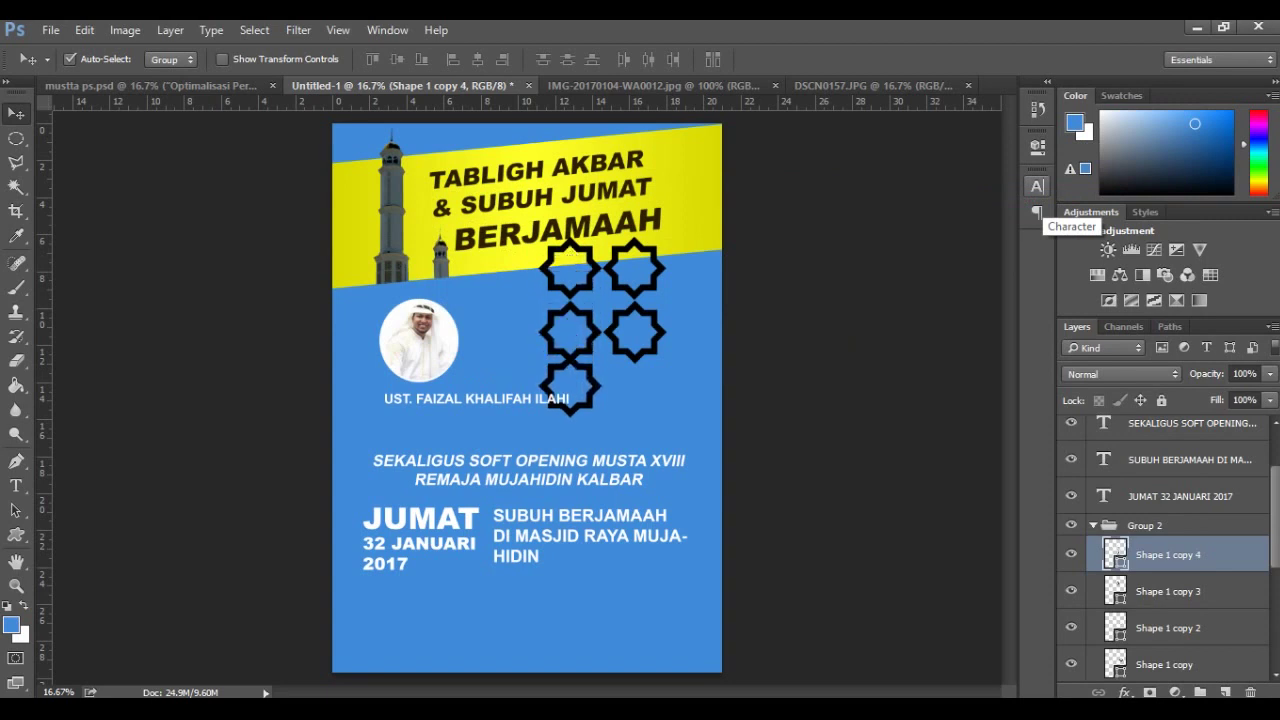
key("shift+Down")
key("shift+Down")
key("shift+Down")
right_click(1165, 554)
left_click(1000, 197)
key("Return")
key("shift+Right")
key("shift+Right")
key("shift+Right")
key("shift+Right")
key("shift+Right")
key("shift+Right")
key("shift+Right")
key("shift+Right")
key("shift+Right")
key("shift+Right")
key("shift+Right")
key("shift+Right")
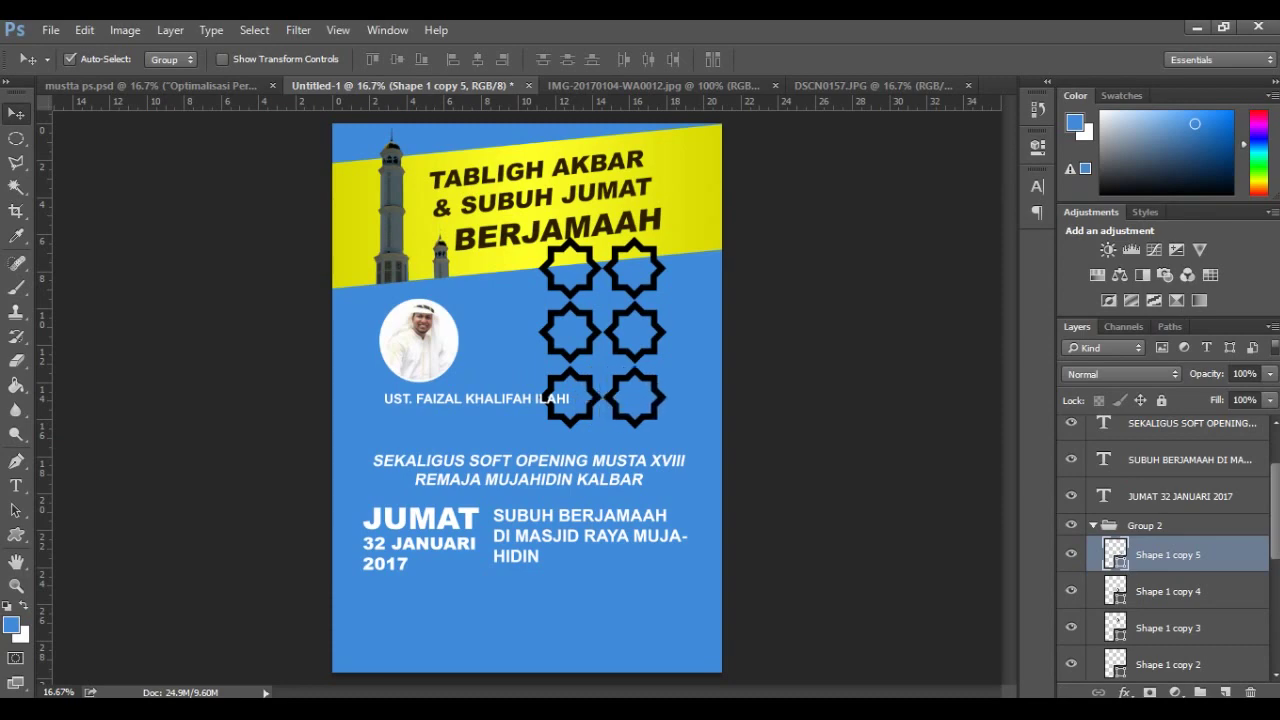
right_click(1165, 554)
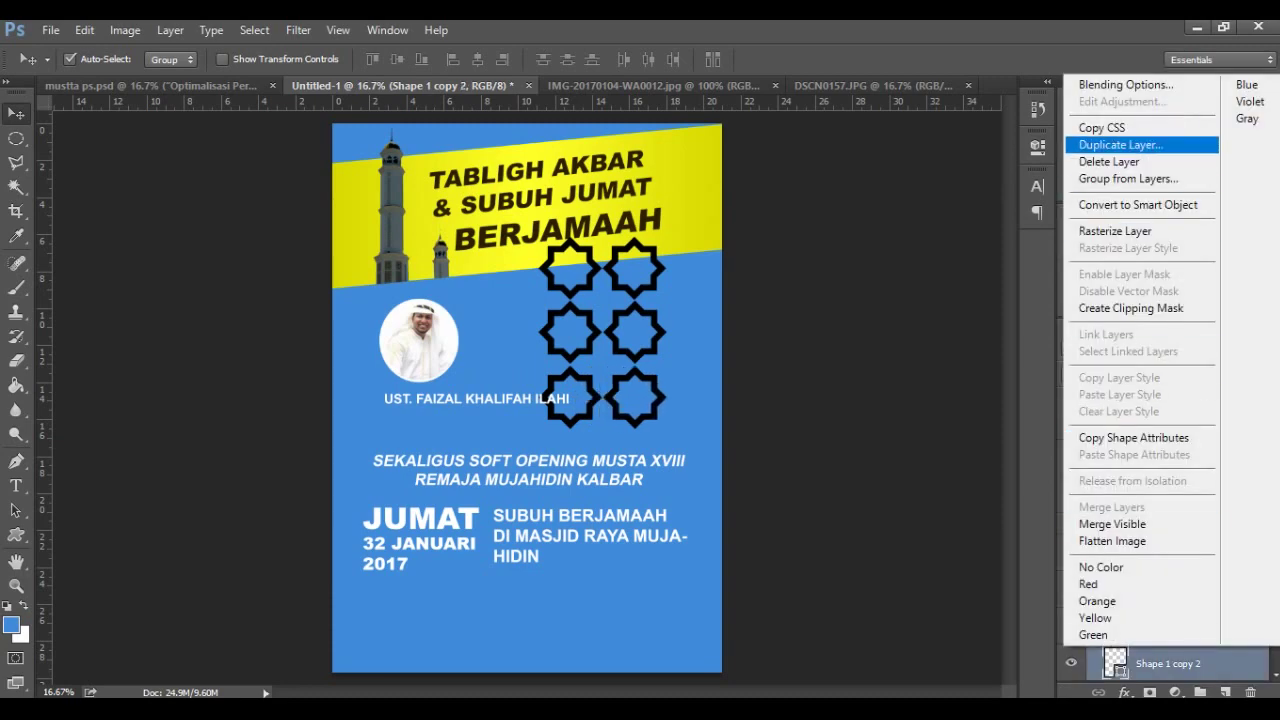
Step: Duplicate the star into a new third column, filling its top, middle and bottom rows
left_click(1140, 145)
key("Return")
left_click_drag(628, 398, 592, 266)
key("shift+Left")
key("shift+Left")
key("shift+Left")
key("shift+Left")
key("shift+Left")
key("shift+Left")
key("shift+Left")
key("shift+Left")
key("shift+Left")
key("shift+Left")
key("shift+Left")
key("shift+Left")
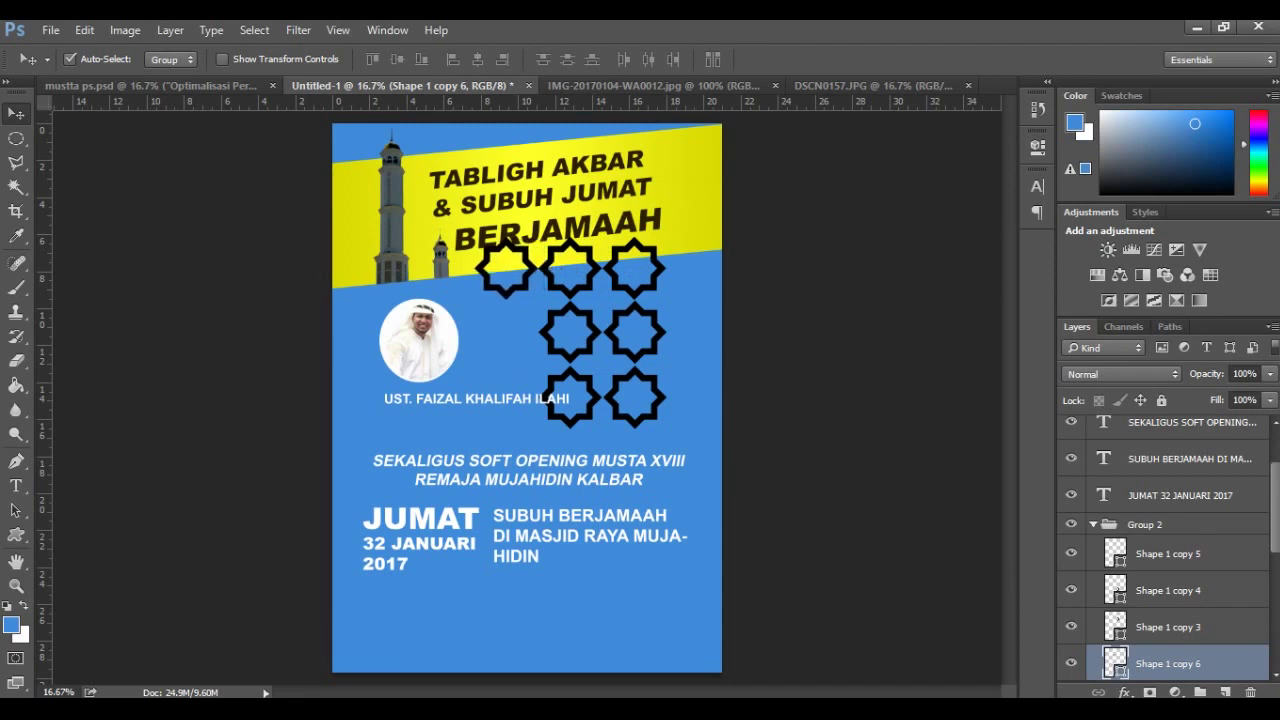
key("ctrl+j")
key("shift+Down")
key("shift+Down")
key("shift+Down")
key("shift+Down")
key("shift+Down")
key("shift+Down")
key("shift+Down")
key("shift+Down")
key("shift+Down")
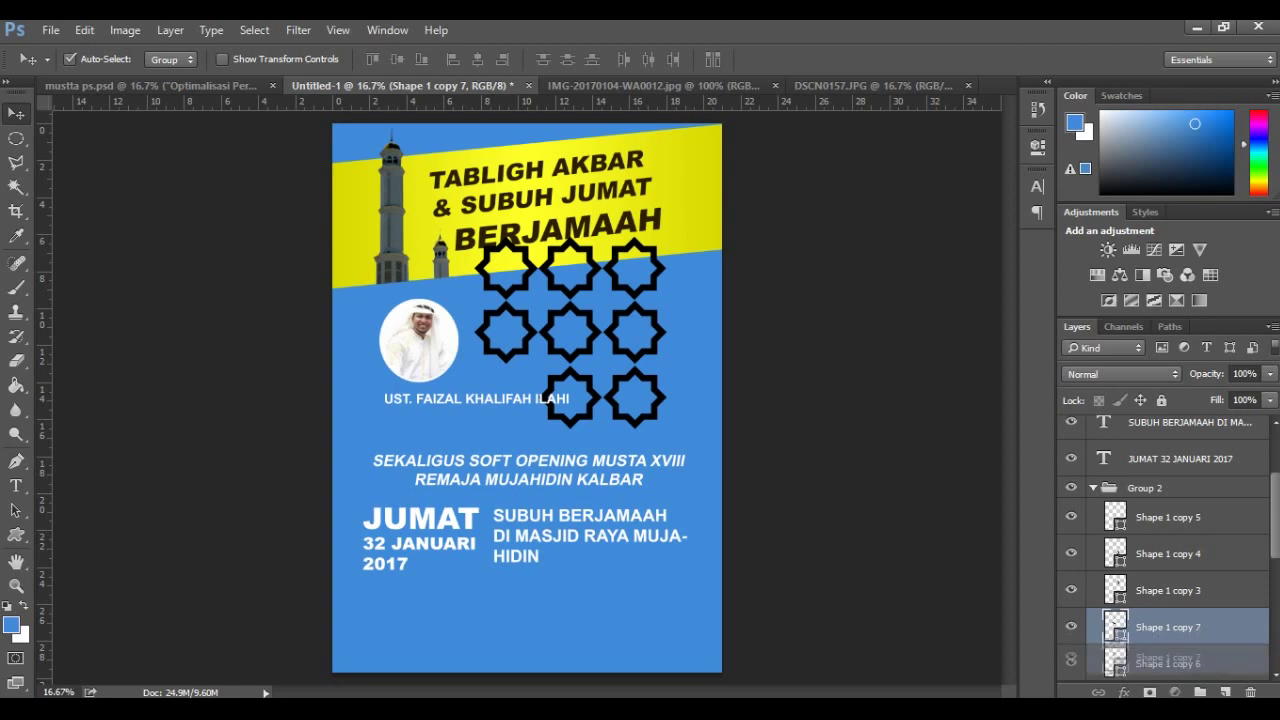
key("ctrl+j")
key("shift+Down")
key("shift+Down")
key("shift+Down")
key("shift+Down")
key("shift+Down")
key("shift+Down")
key("shift+Down")
key("shift+Down")
key("shift+Down")
Step: Add a fourth star column partly behind the photo, then group all the star copies
key("ctrl+j")
key("shift+Left")
key("shift+Left")
key("shift+Left")
key("shift+Left")
key("shift+Left")
key("shift+Left")
key("shift+Left")
key("shift+Left")
key("shift+Left")
key("shift+Left")
key("shift+Left")
key("shift+Left")
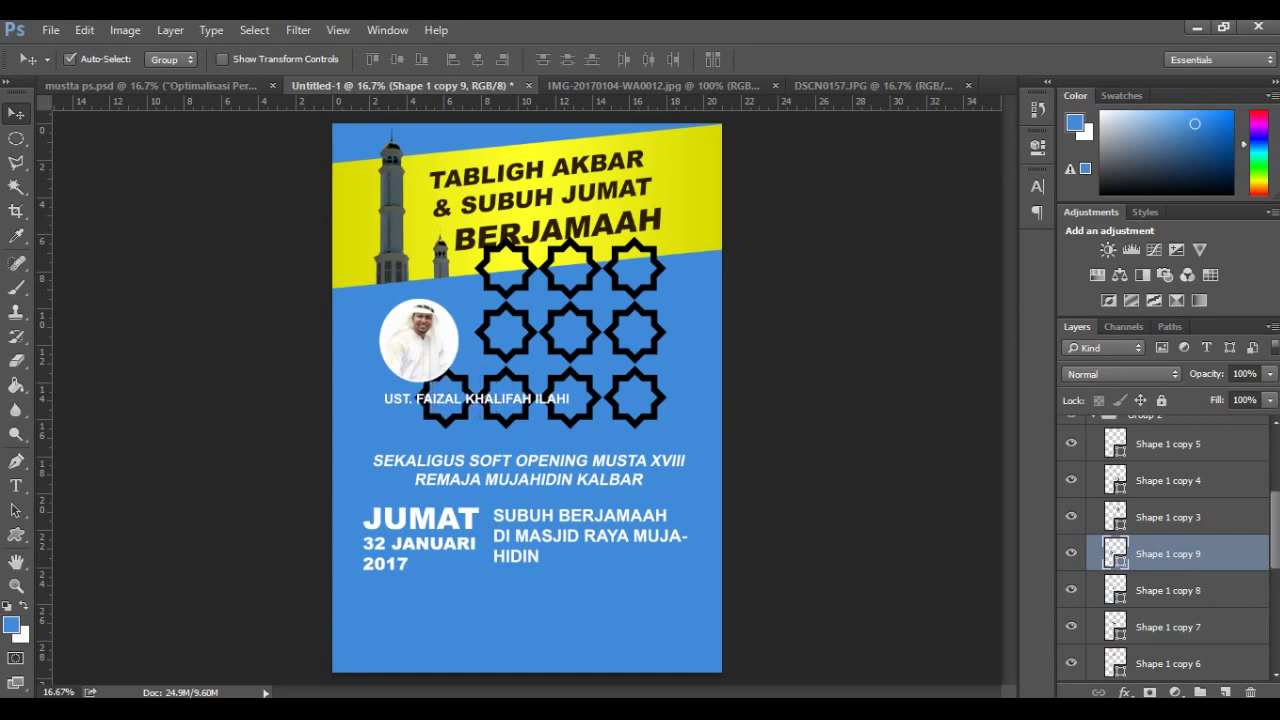
key("ctrl+j")
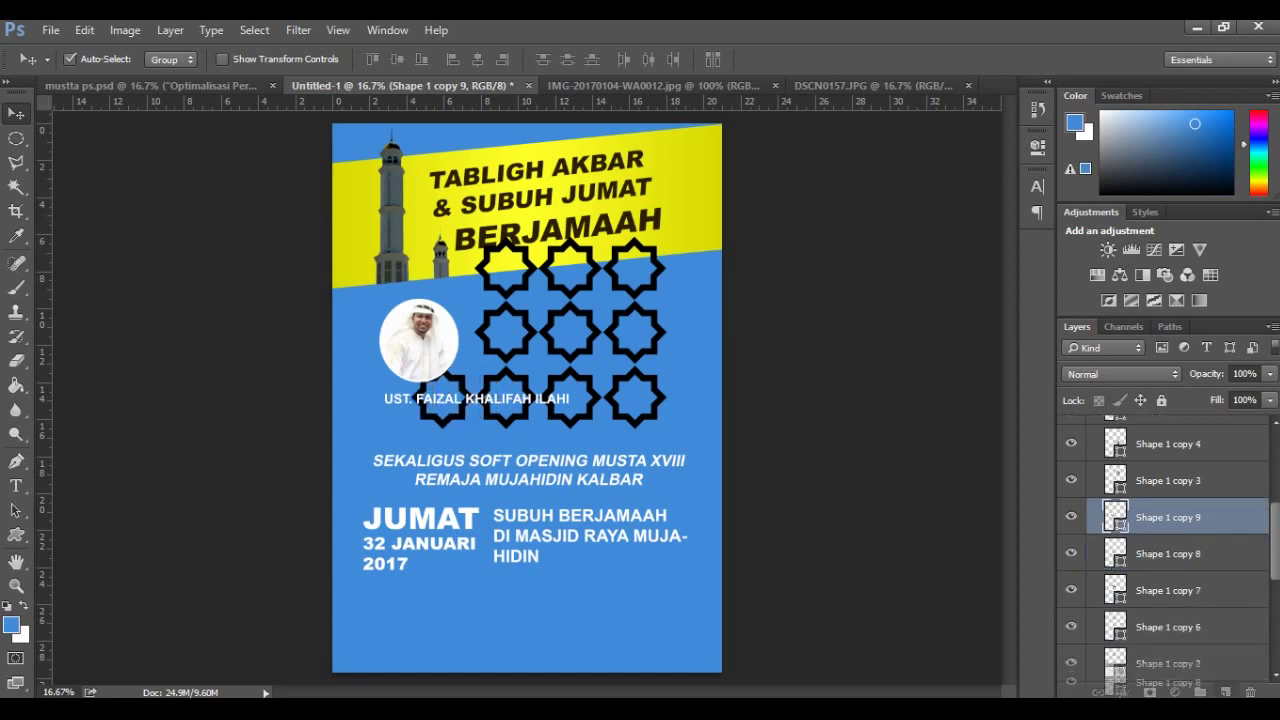
key("shift+Up")
key("shift+Up")
key("shift+Up")
key("shift+Up")
key("shift+Up")
key("shift+Up")
key("shift+Up")
key("shift+Up")
key("shift+Up")
key("shift+Left")
key("shift+Left")
key("shift+Left")
key("shift+Right")
key("shift+Right")
key("shift+Right")
key("shift+Right")
key("shift+Right")
key("shift+Right")
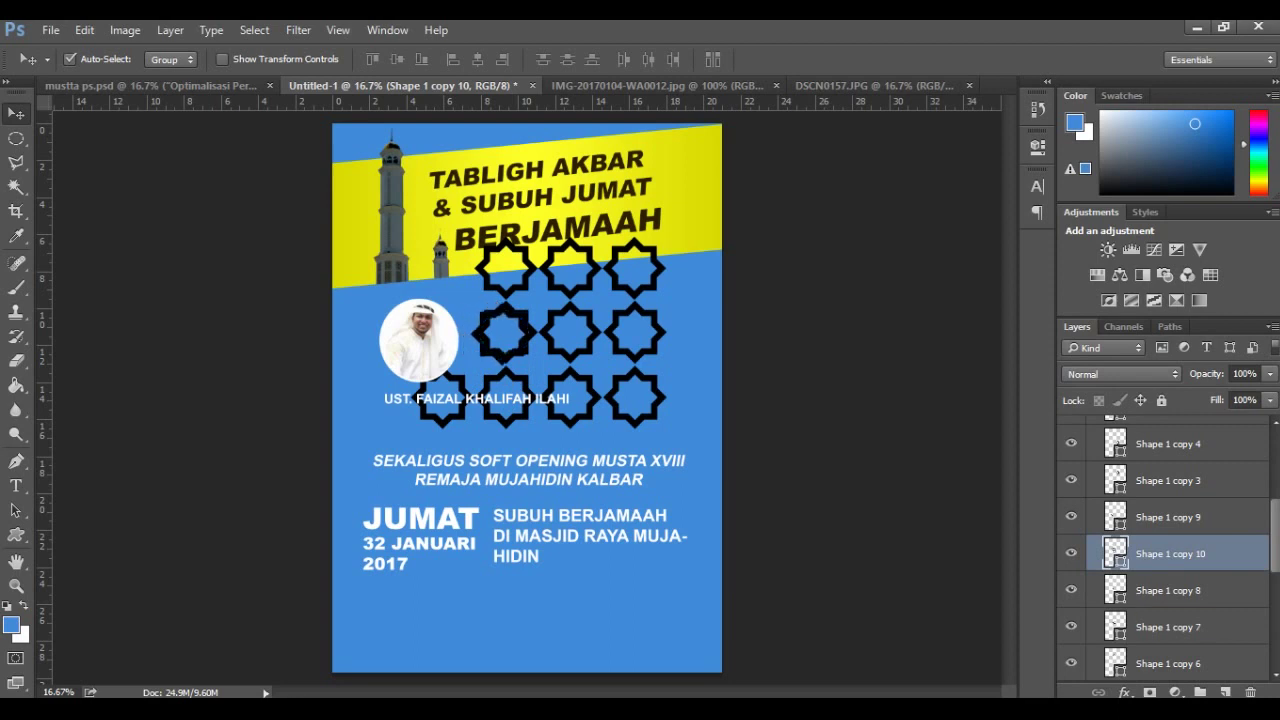
key("shift+Left")
key("shift+Left")
key("shift+Left")
key("shift+Left")
key("shift+Left")
key("shift+Left")
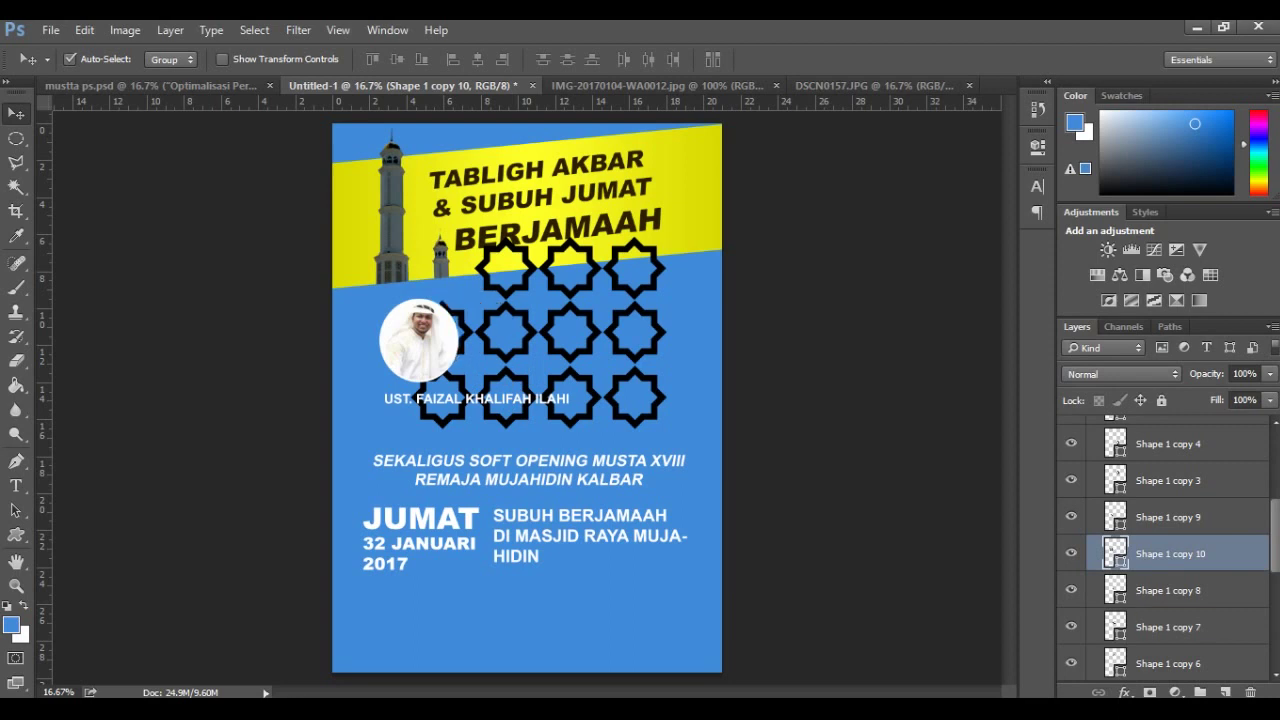
key("ctrl+j")
key("shift+Up")
key("shift+Up")
key("shift+Up")
key("shift+Up")
key("shift+Up")
key("shift+Up")
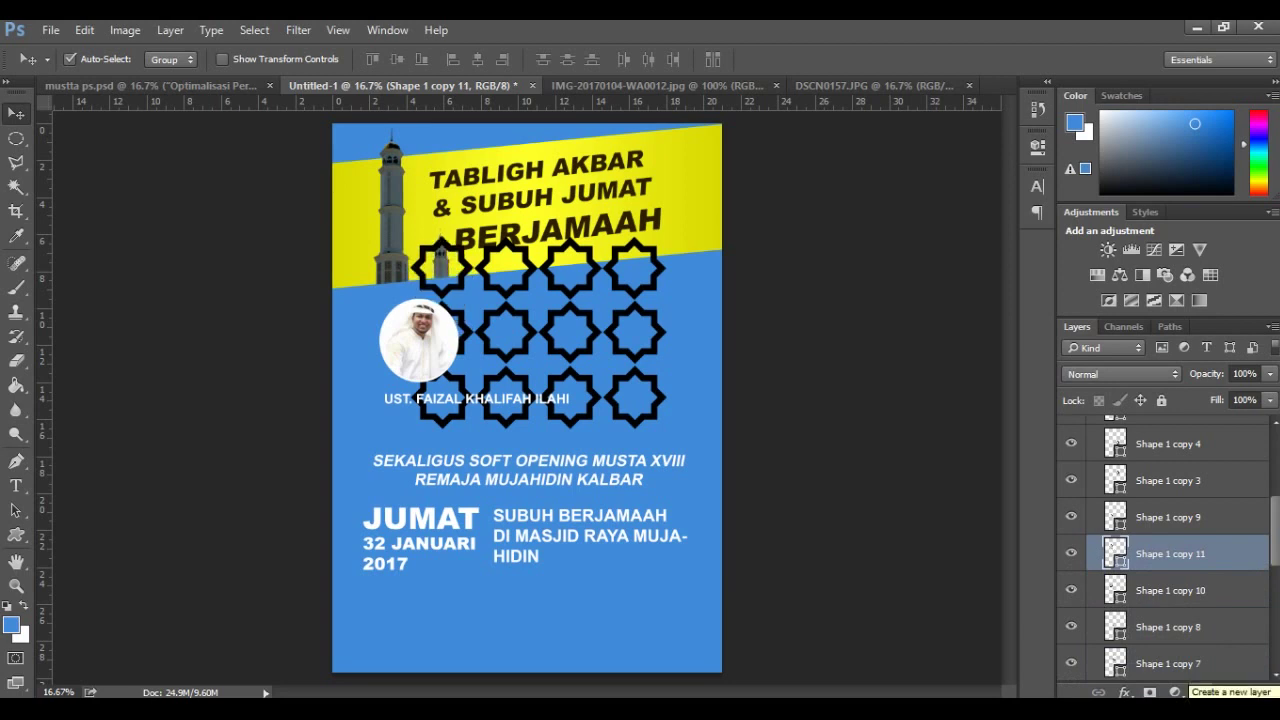
key("ctrl+g")
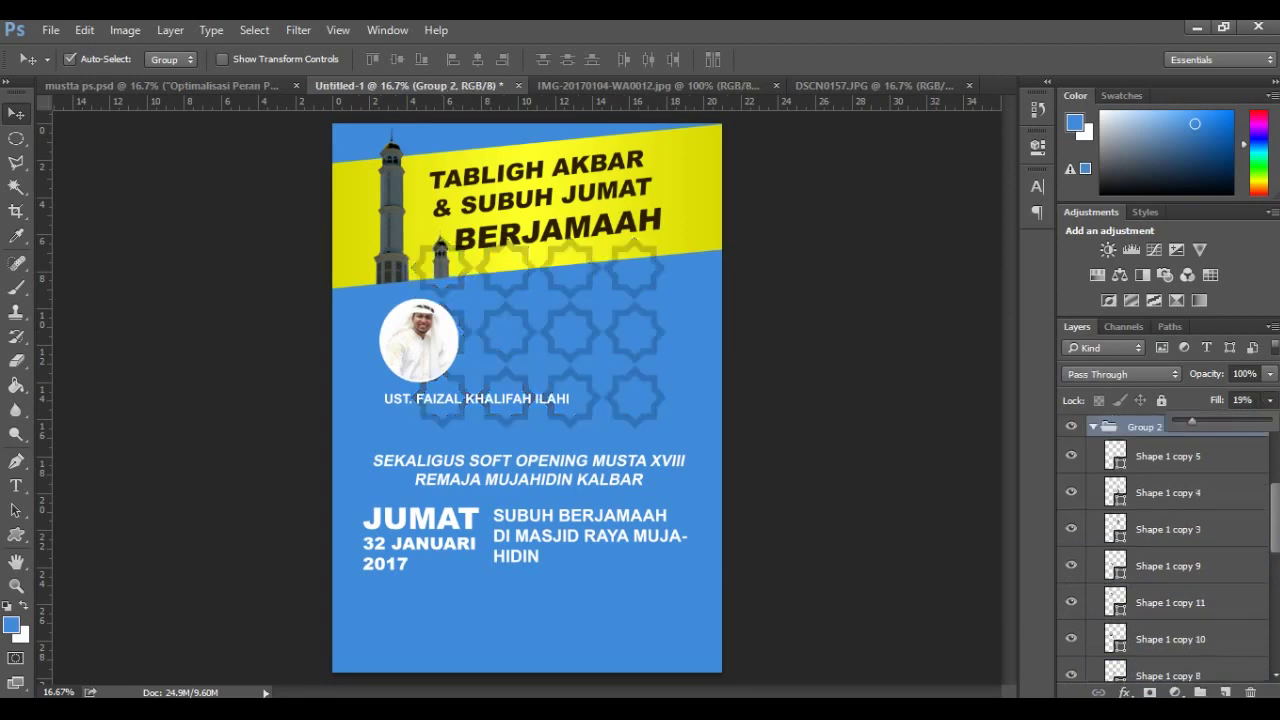
Step: Make clicks pick individual layers and fade the first star copy to a faint fill
left_click(170, 59)
left_click(165, 87)
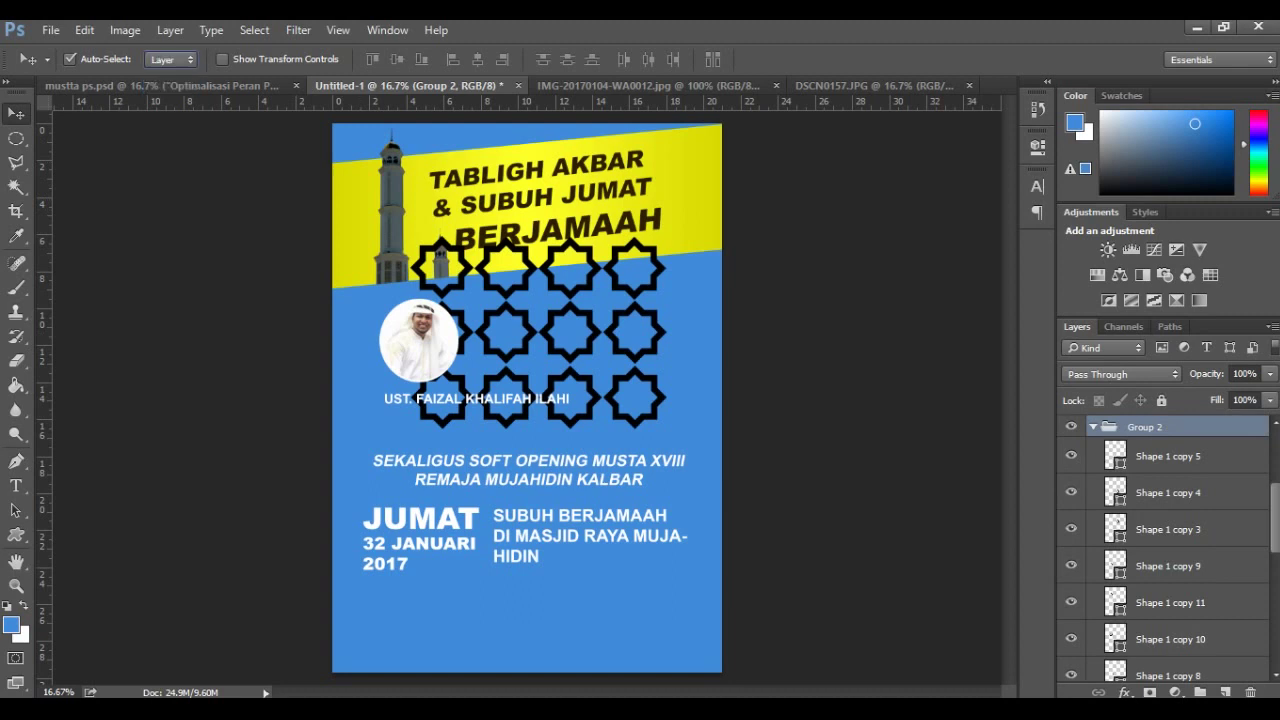
left_click(1168, 456)
key("alt+bracketleft")
key("alt+bracketleft")
key("alt+bracketleft")
left_click_drag(1270, 400, 1187, 421)
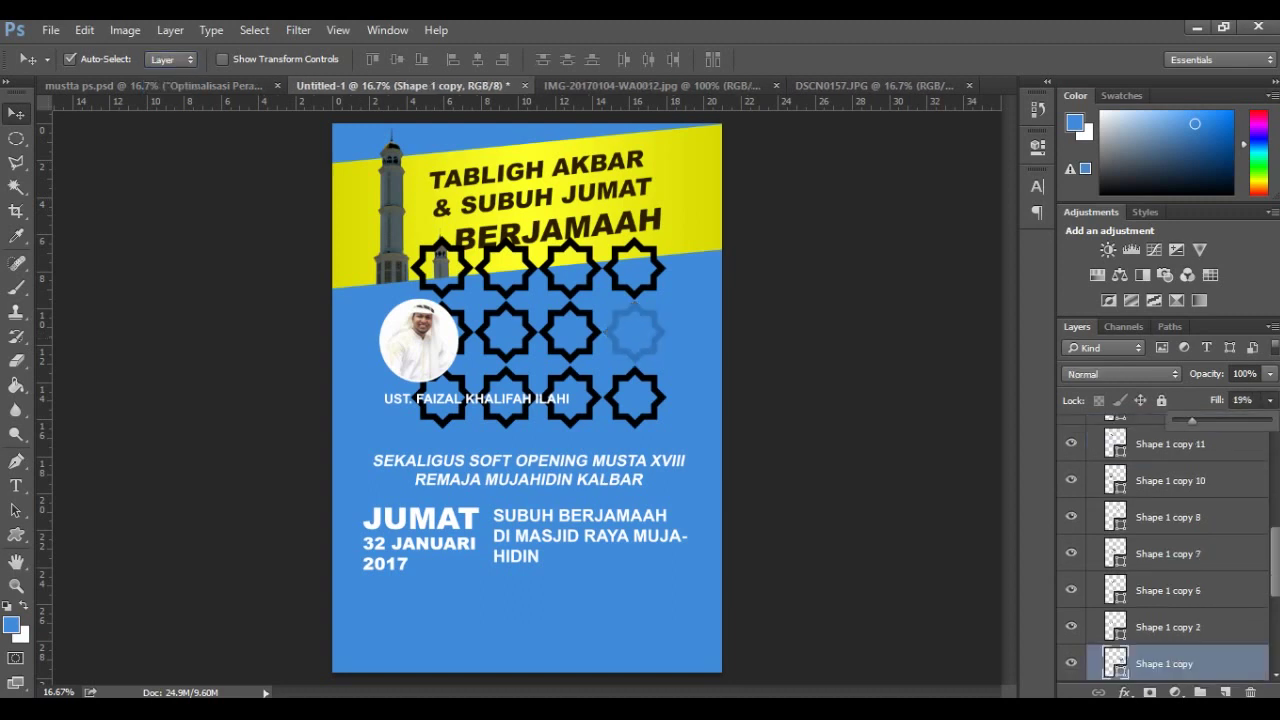
Step: Lower the fill of the top-right and lower-right stars, making the lower-right one fainter
key("alt+bracketright")
key("shift+1")
key("shift+9")
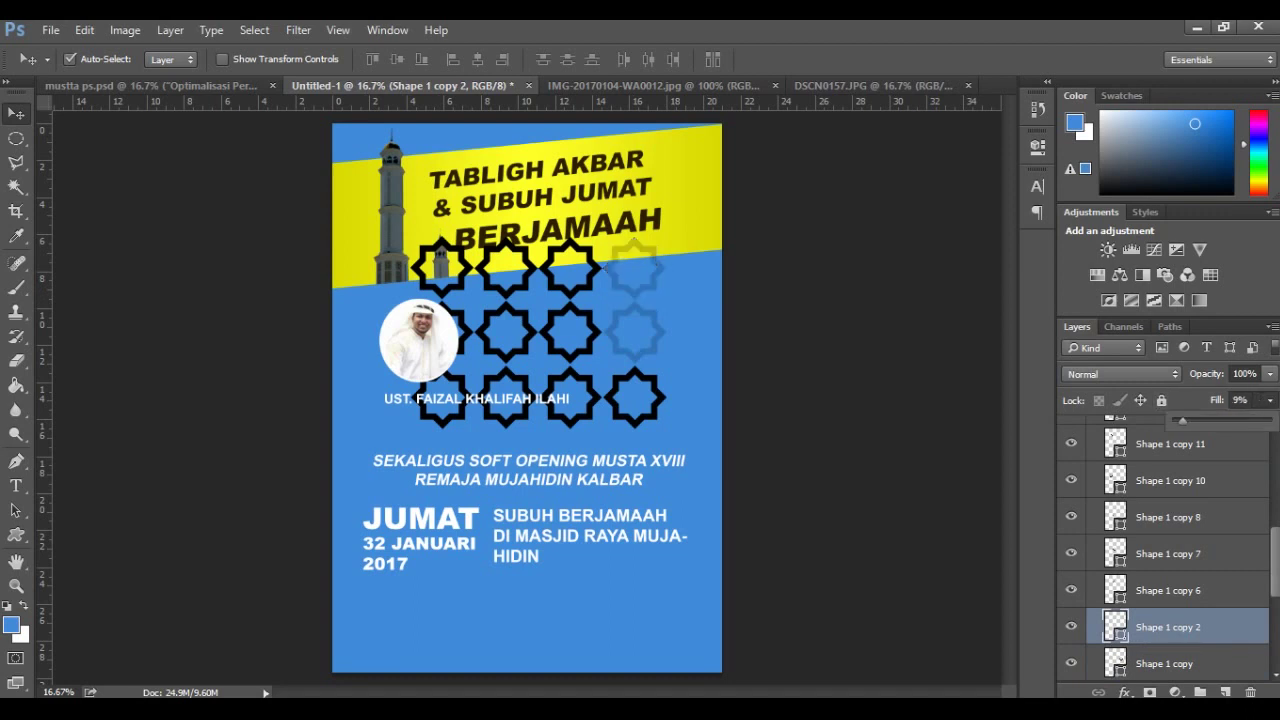
key("alt+bracketright")
key("alt+bracketright")
key("alt+bracketright")
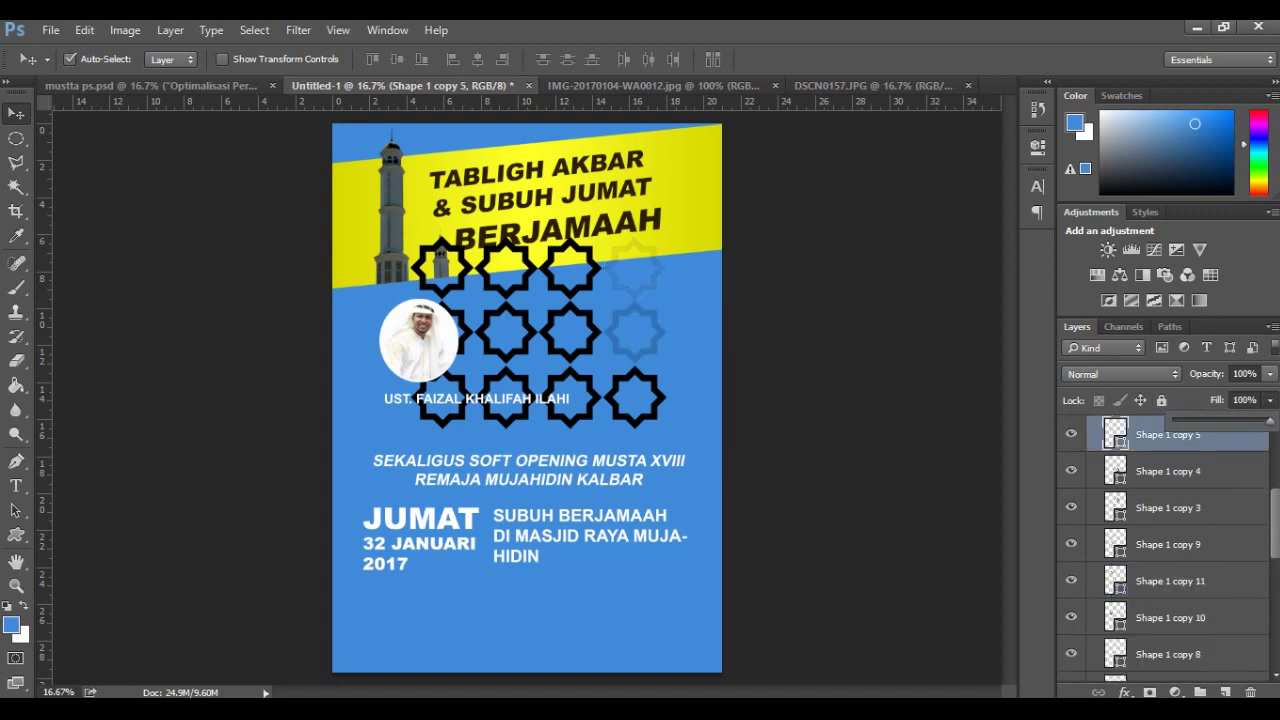
key("shift+3")
key("shift+5")
key("shift+0")
key("shift+8")
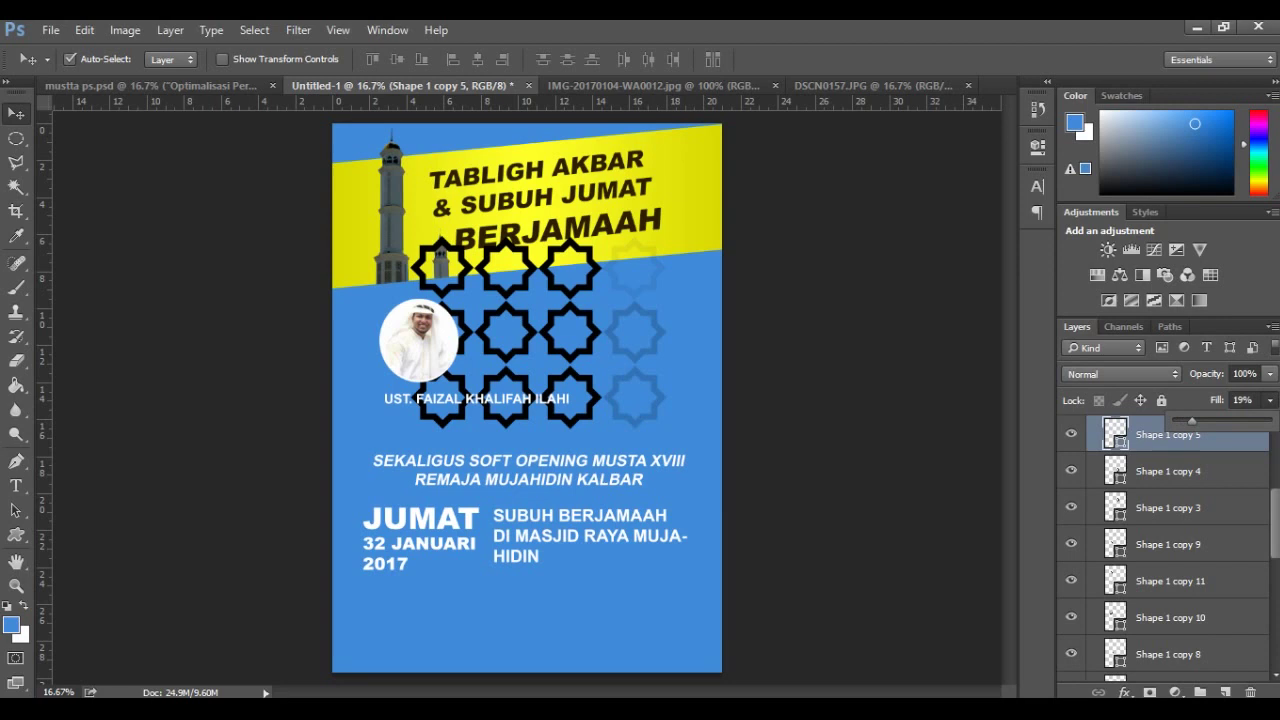
Step: Fade the middle-right star and a bottom-row star almost completely
key("alt+comma")
key("shift+2")
key("shift+6")
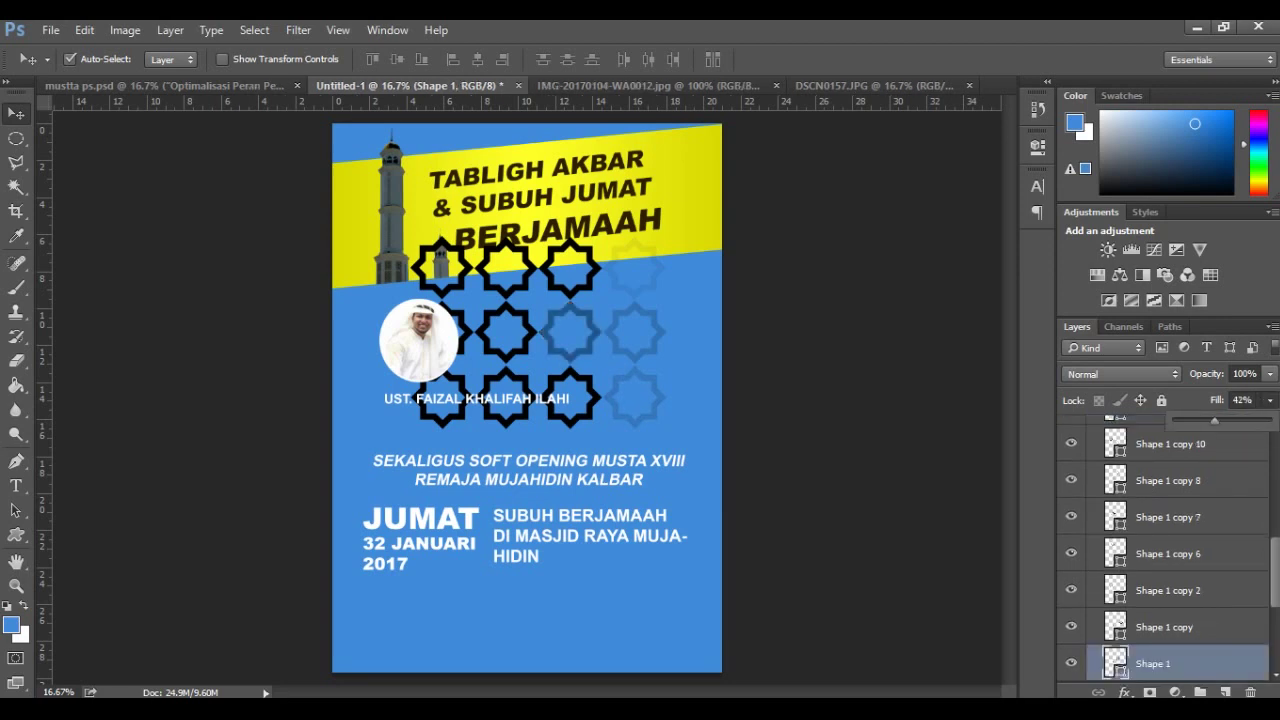
key("alt+bracketright")
key("alt+bracketright")
key("alt+bracketright")
key("shift+6")
key("shift+2")
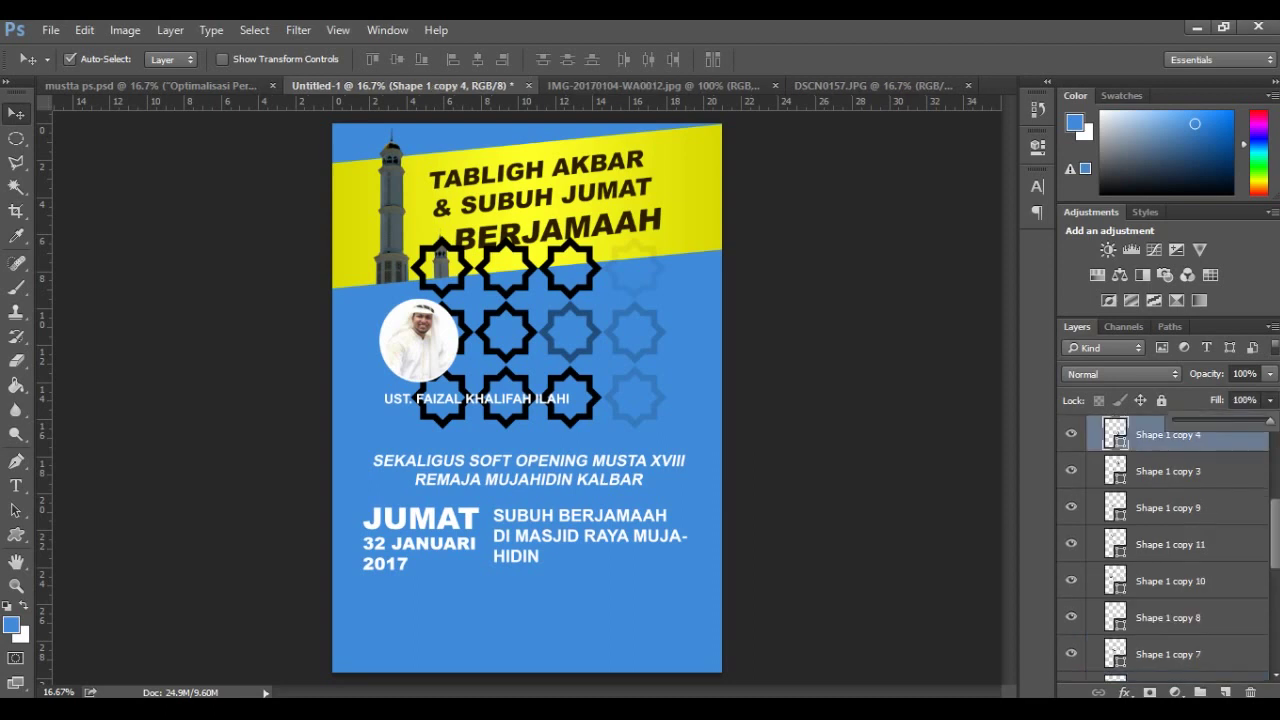
left_click_drag(1233, 420, 1174, 420)
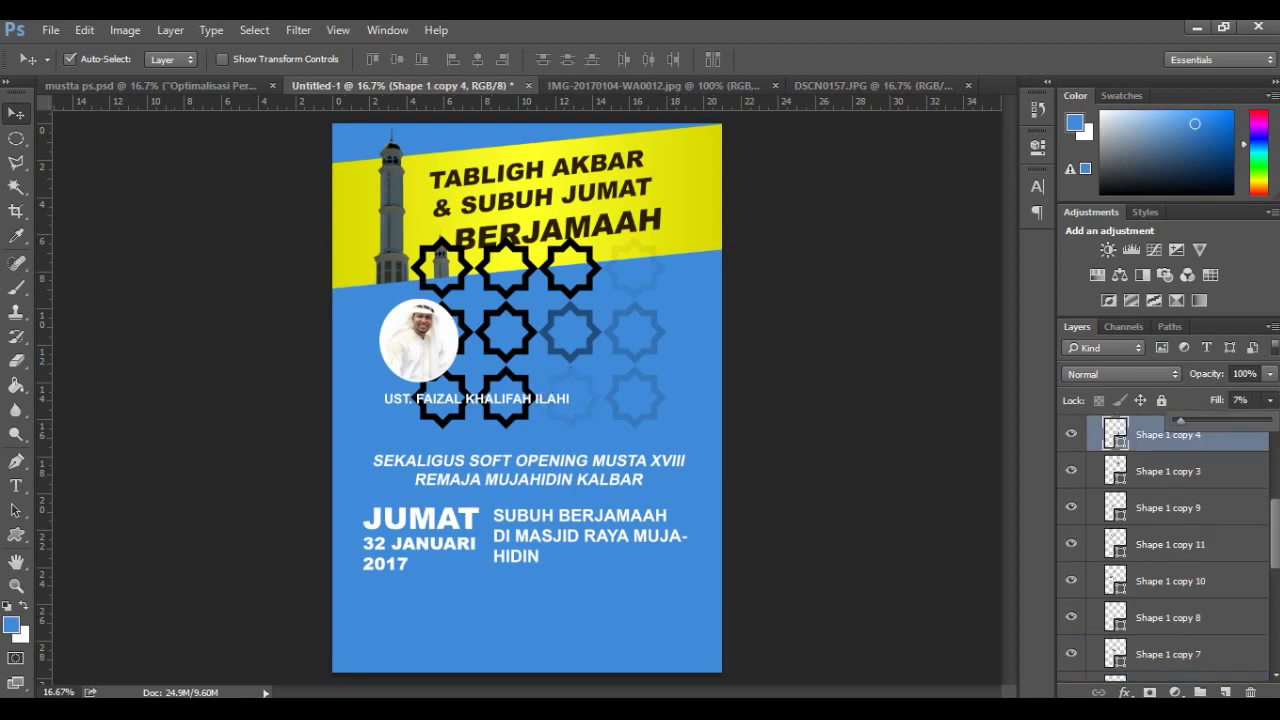
Step: Set three more stars to about 60%, about a third, and about 72% fill
key("alt+bracketleft")
left_click_drag(1270, 400, 1231, 420)
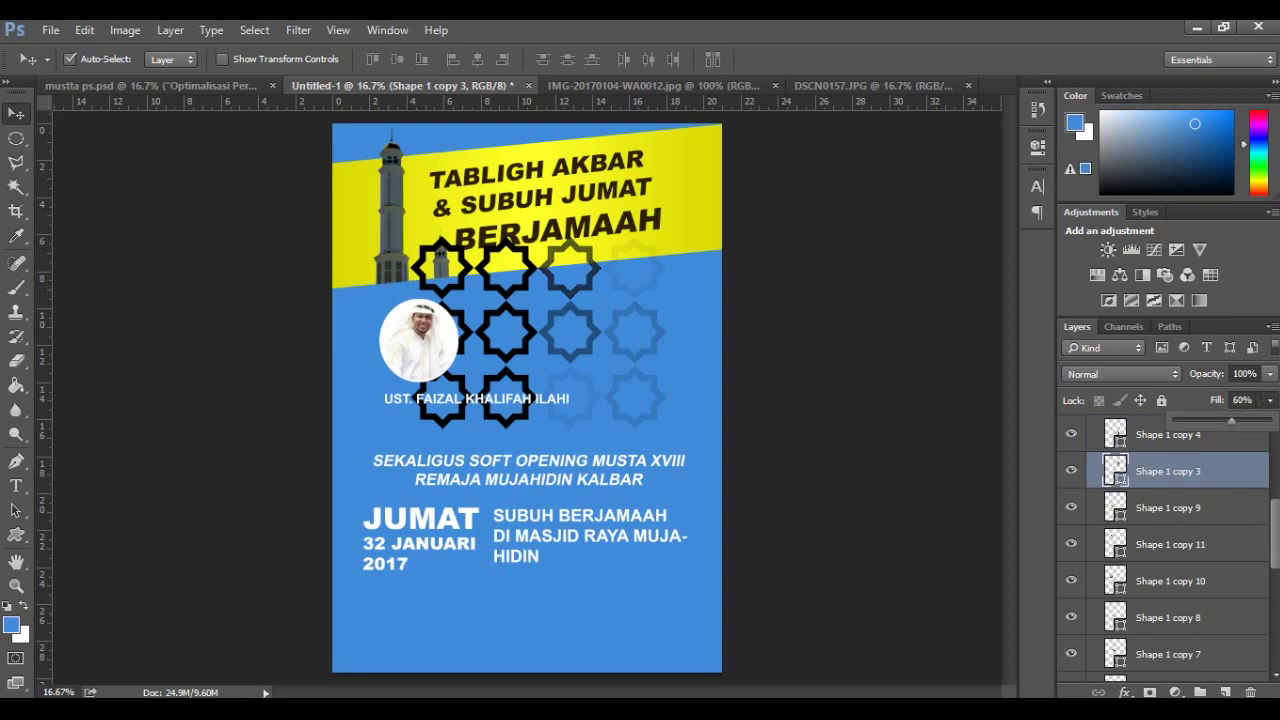
left_click(1168, 679)
left_click(1270, 400)
left_click_drag(1251, 420, 1205, 420)
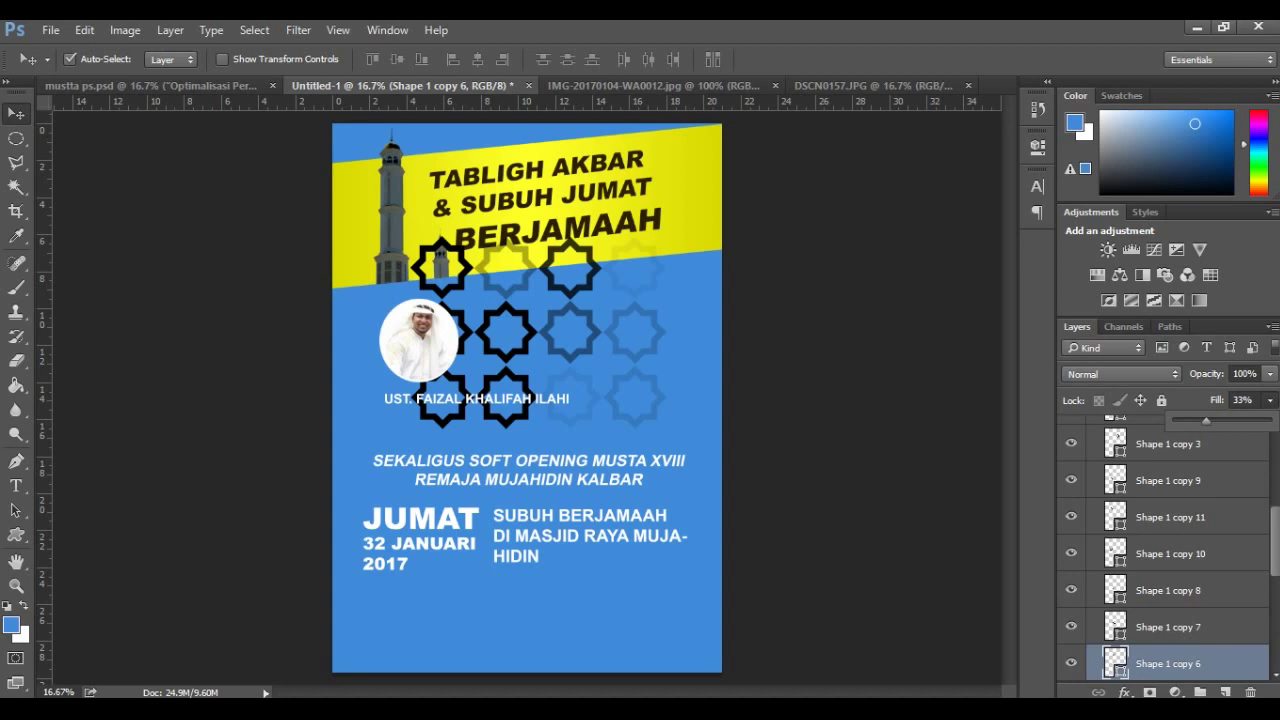
key("alt+bracketright")
key("alt+bracketright")
left_click(1270, 400)
left_click_drag(1267, 420, 1242, 420)
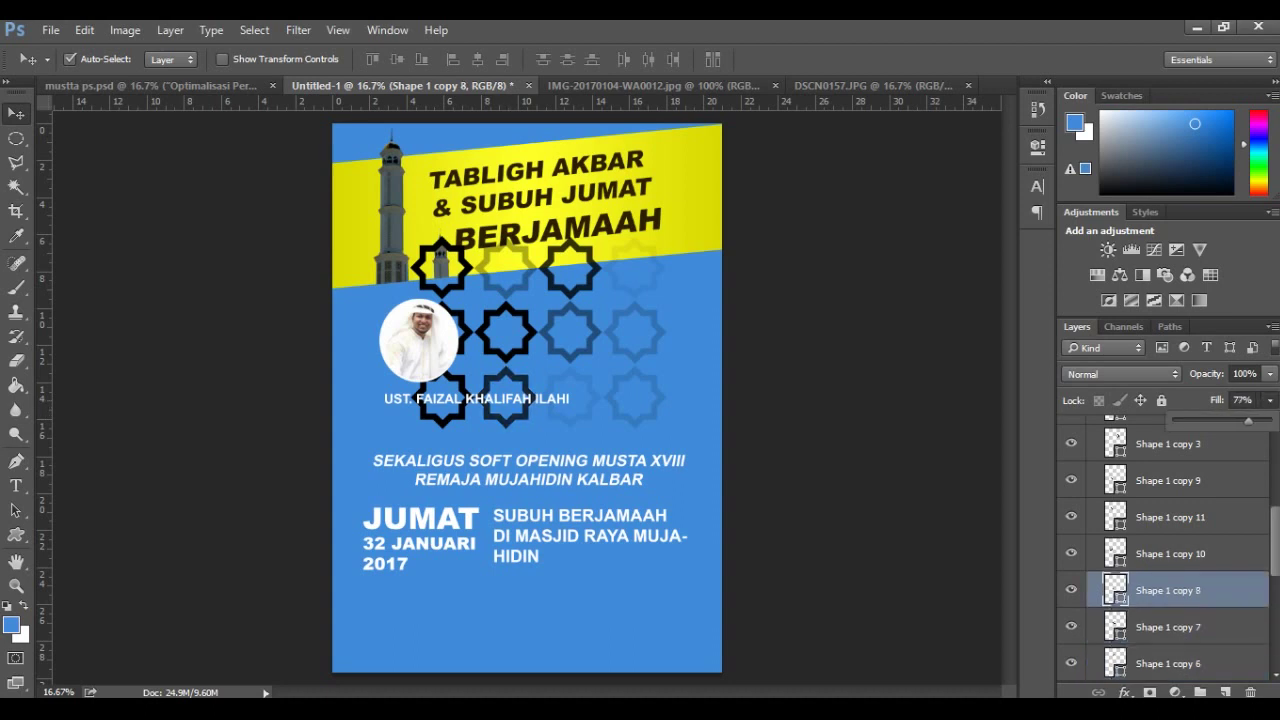
Step: Fade one more star to about two-thirds fill and group all the star shapes
key("alt+bracketright")
key("alt+bracketright")
key("shift+8")
key("shift+5")
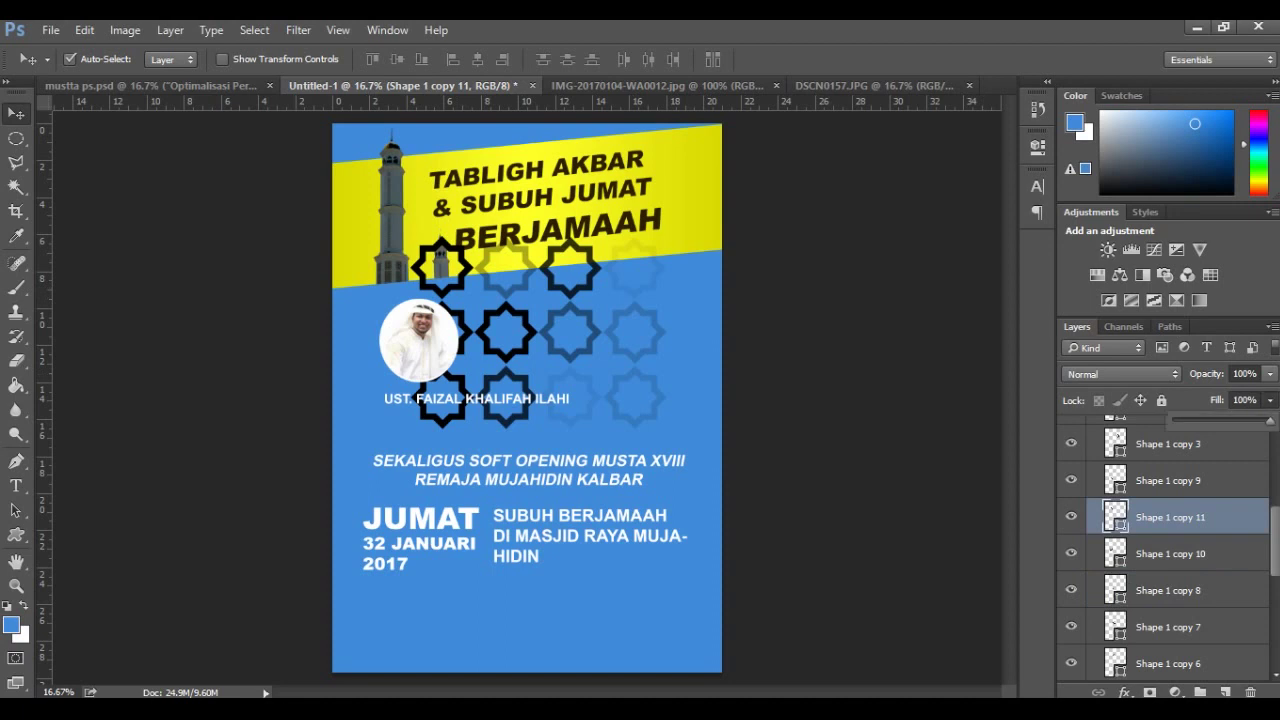
left_click_drag(1255, 420, 1238, 420)
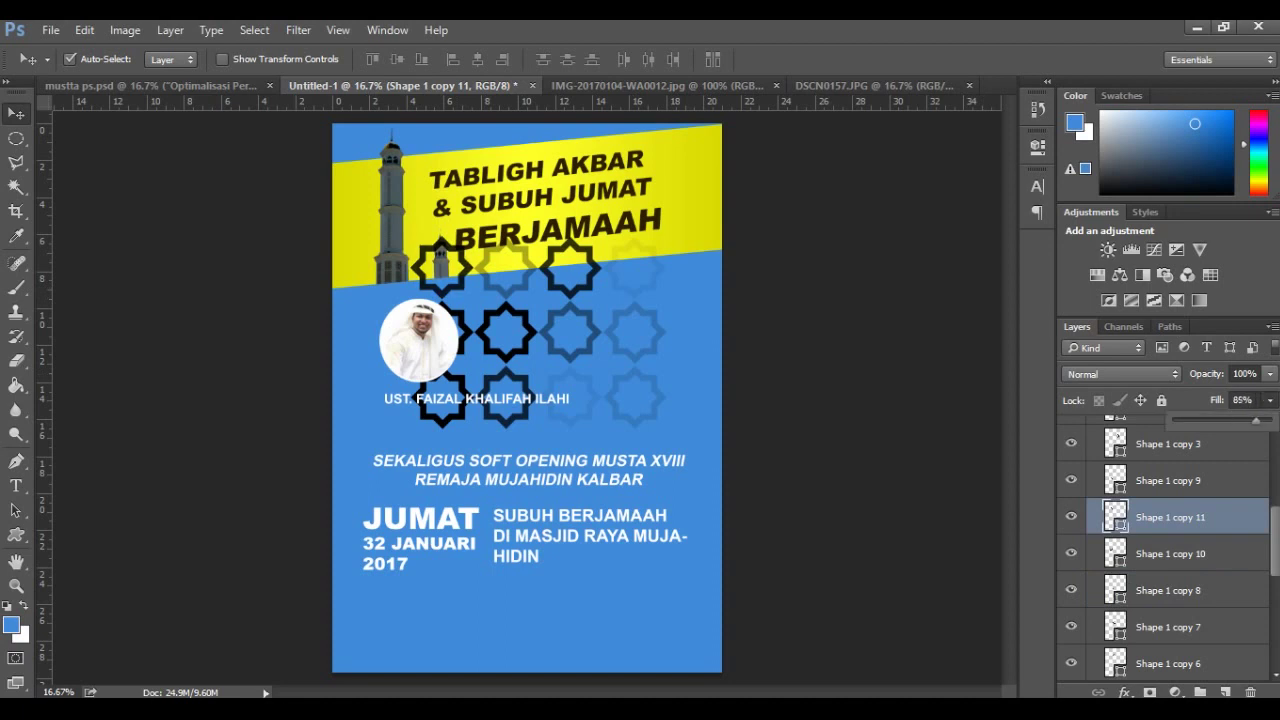
key("alt+bracketleft")
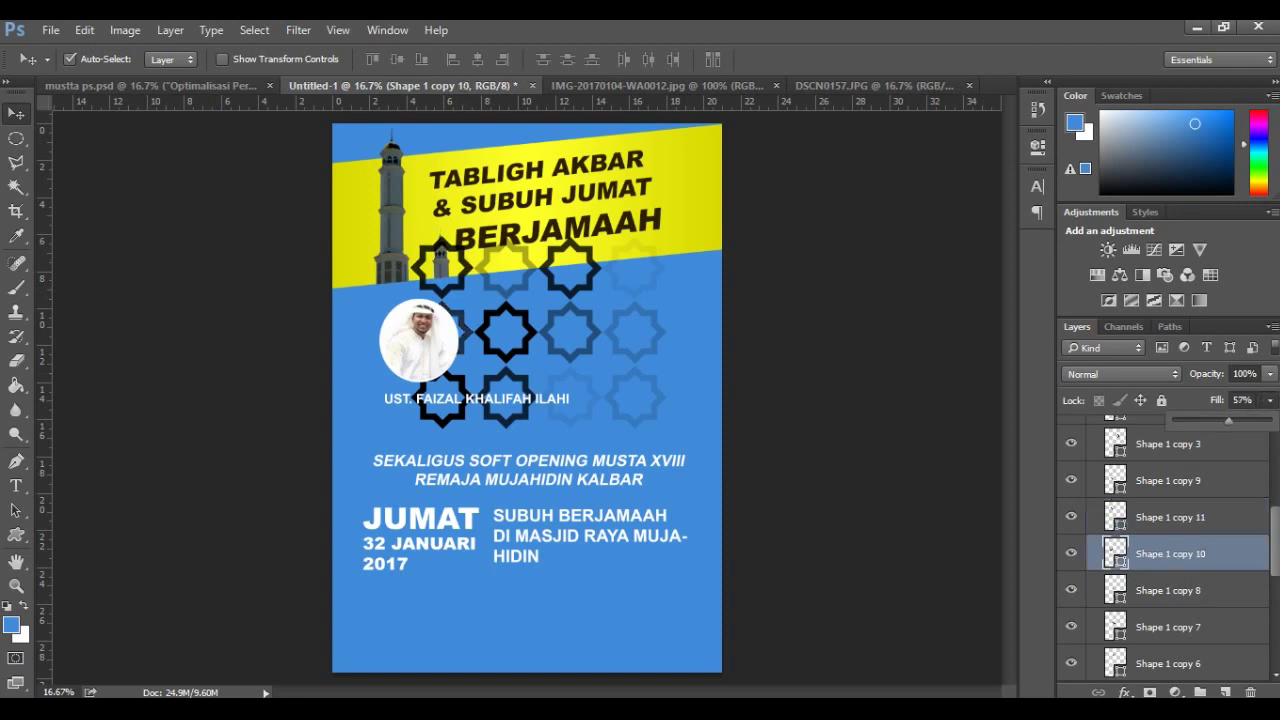
key("alt+bracketright")
key("alt+bracketright")
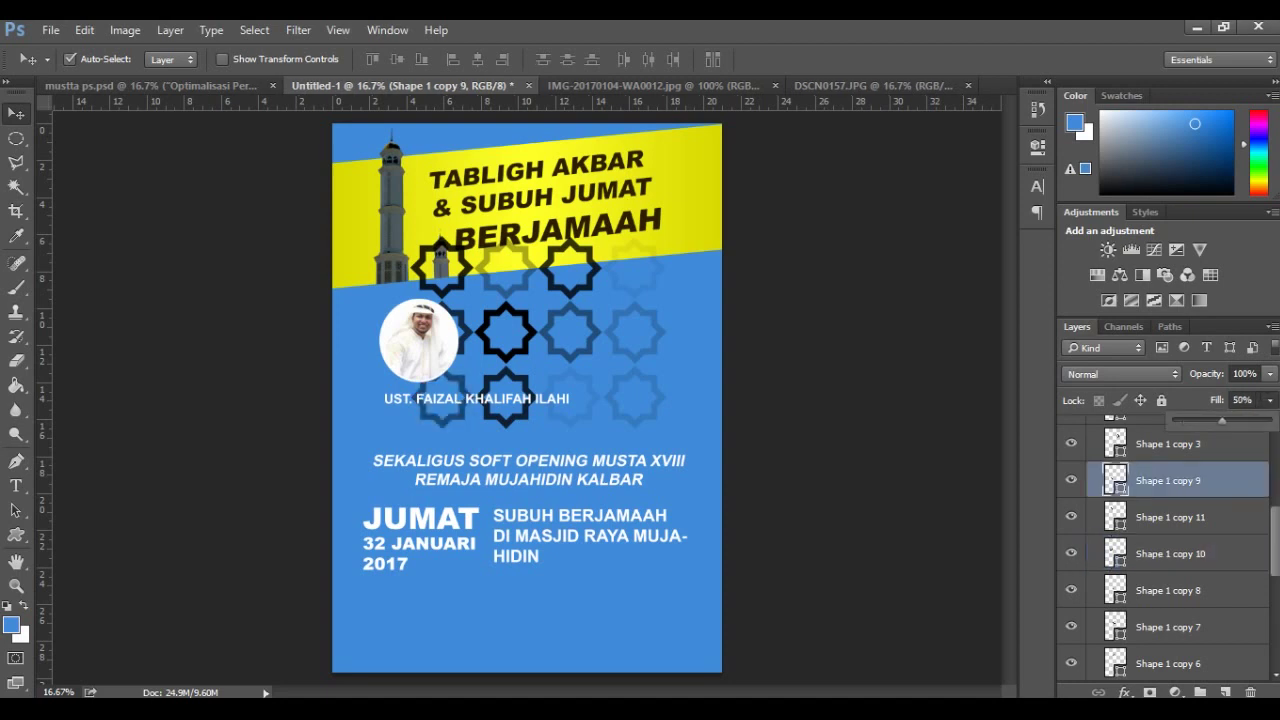
left_click(1168, 627)
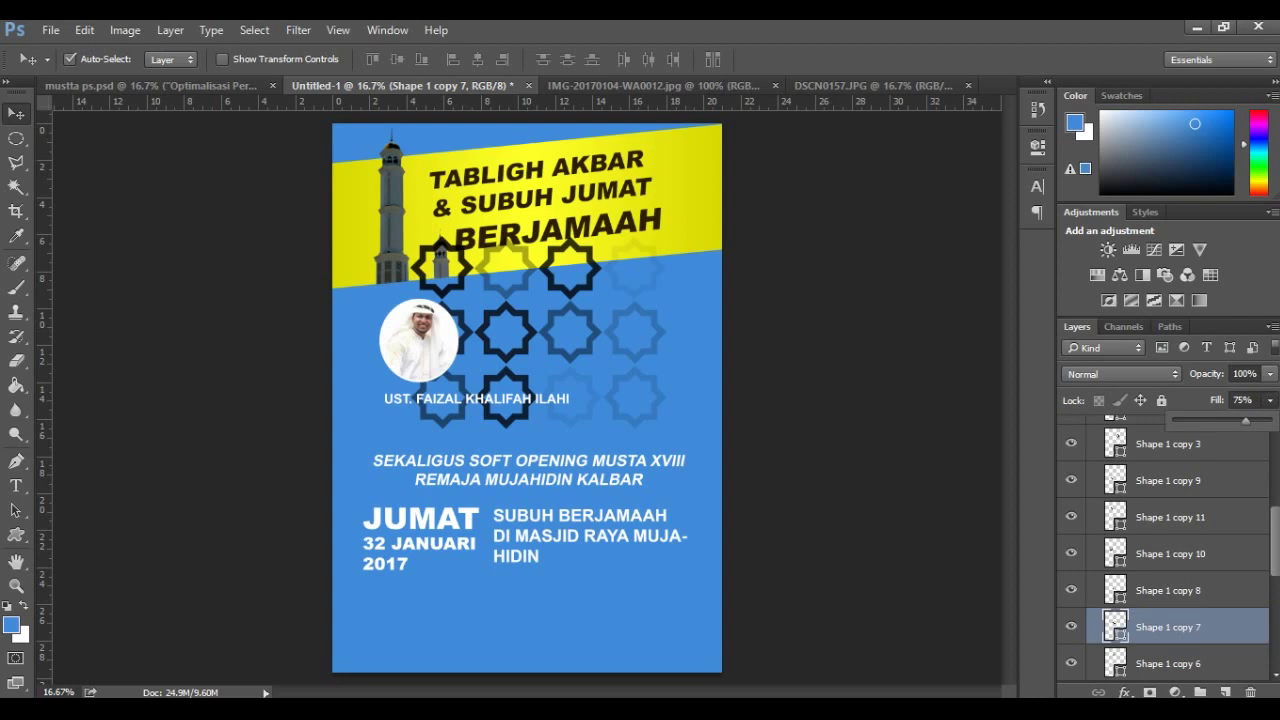
key("ctrl+g")
key("ctrl+t")
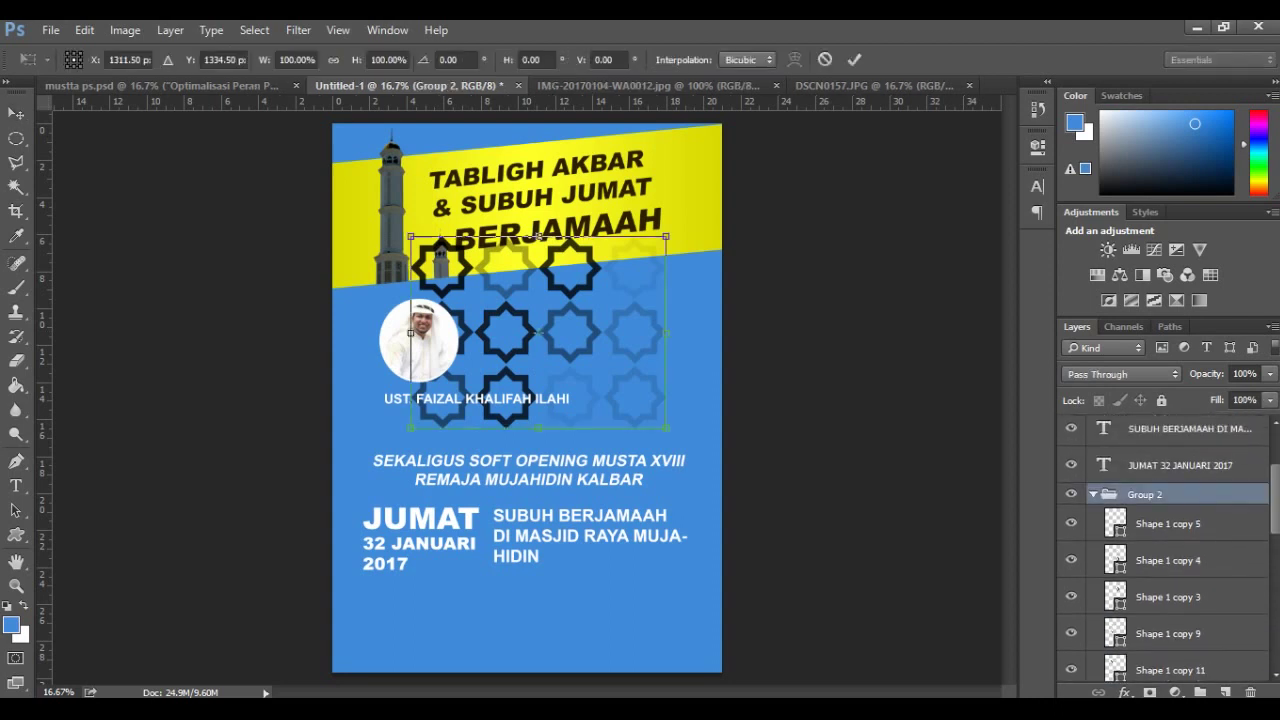
Step: Shrink the star group, tilt it about -5°, and place it at the banner's top-left
left_click_drag(666, 428, 530, 300)
left_click_drag(465, 265, 386, 212)
left_click_drag(455, 168, 458, 156)
mouse_move(448, 210)
left_mouse_down()
mouse_move(471, 215)
mouse_move(465, 178)
left_mouse_up()
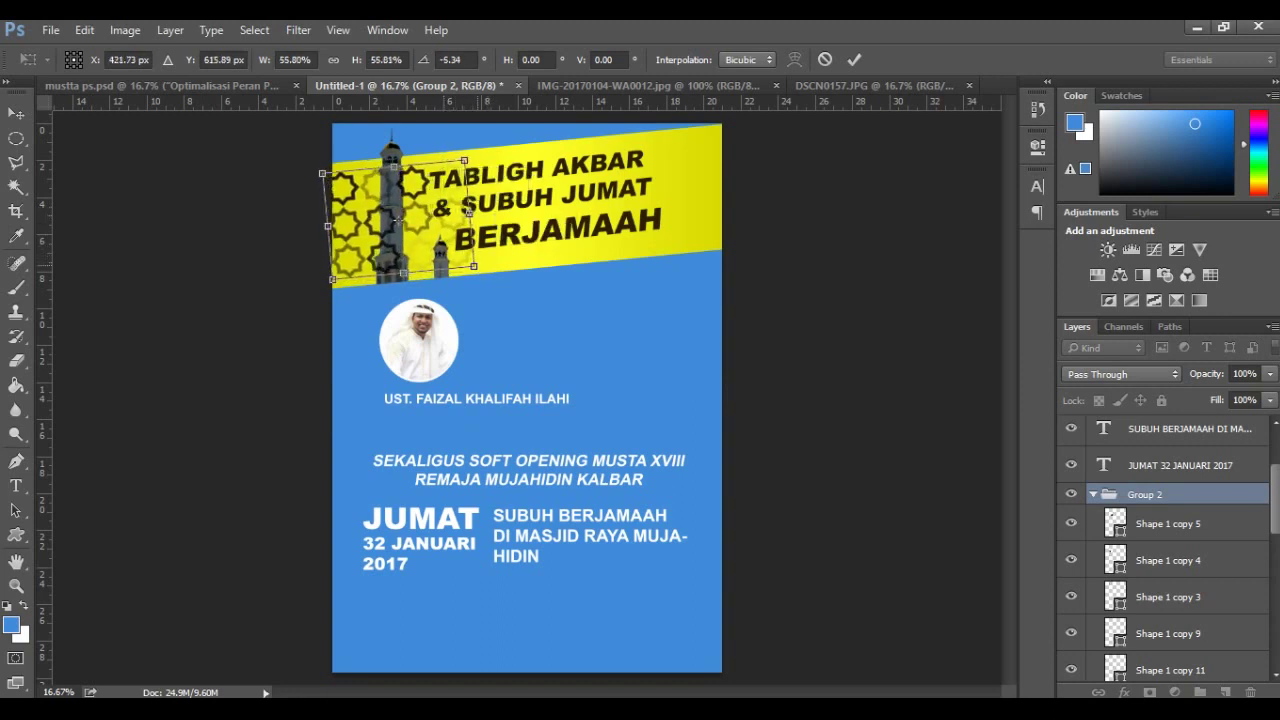
left_click_drag(420, 215, 370, 215)
key("Return")
Step: Move Group 2 below the tower layer and set its fill to 24%
mouse_move(1145, 494)
left_mouse_down()
mouse_move(1112, 665)
mouse_move(1112, 555)
left_mouse_up()
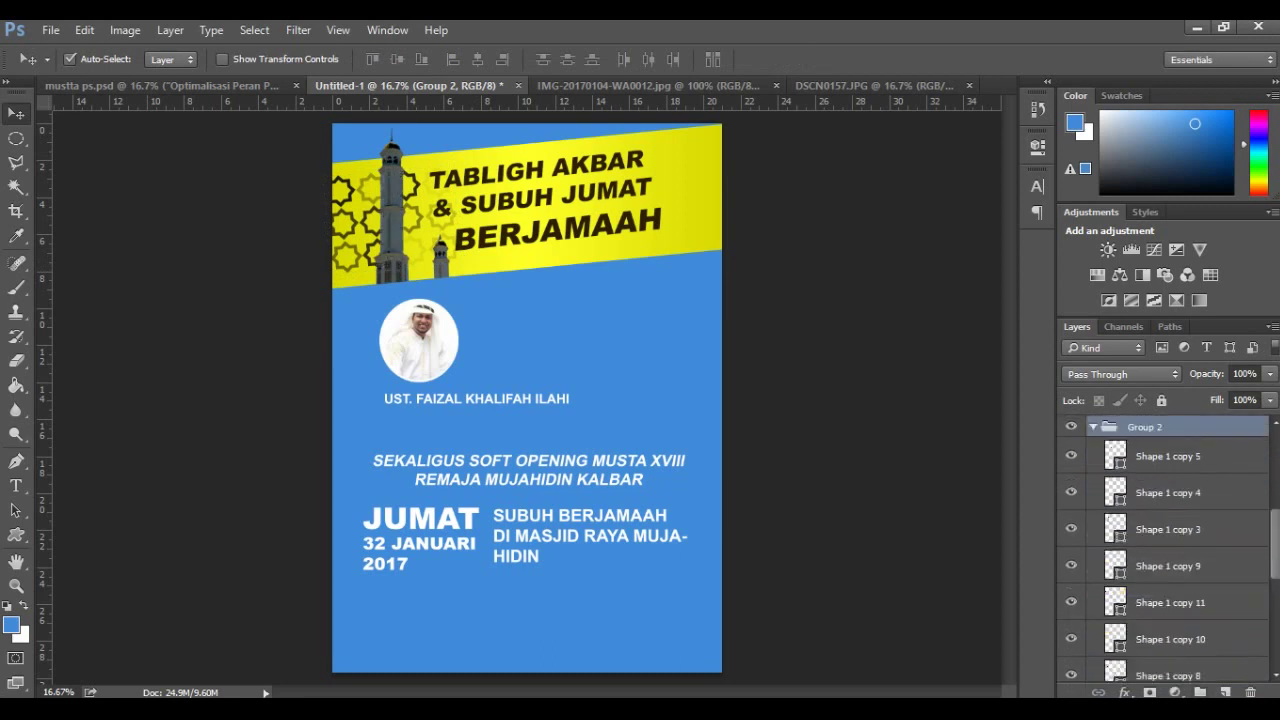
left_click(1270, 400)
left_click_drag(1266, 420, 1196, 420)
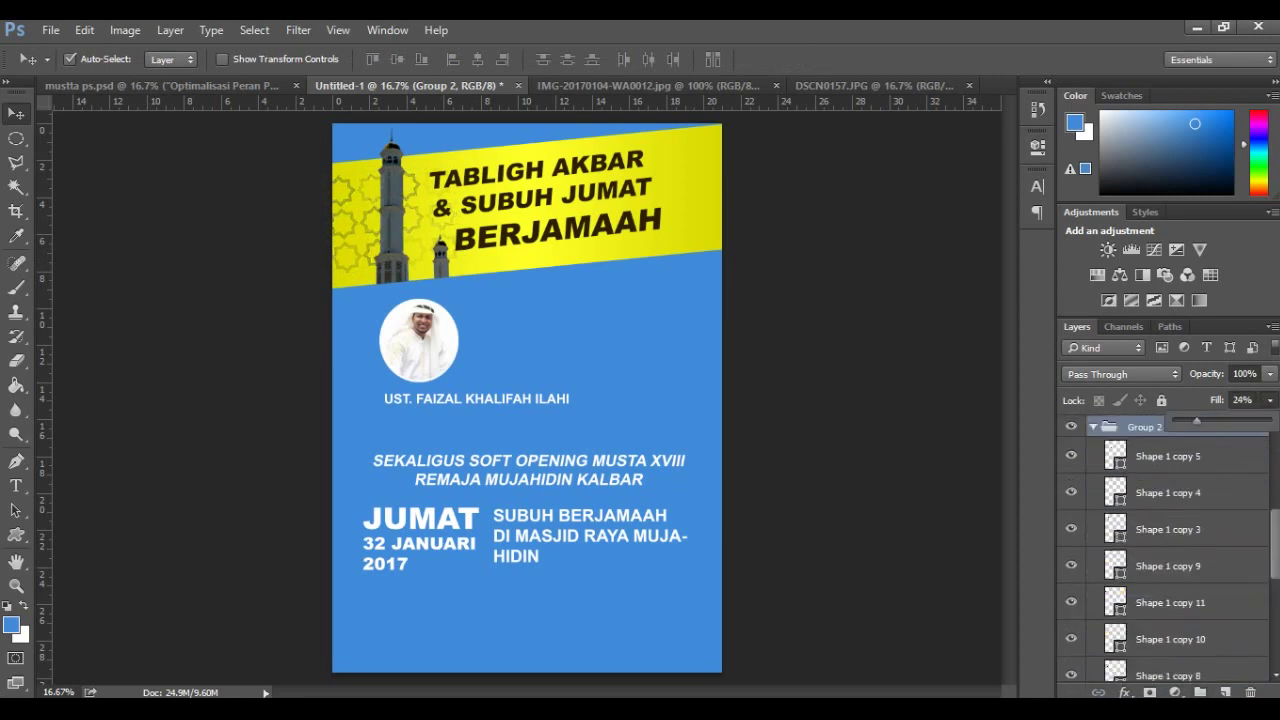
Step: Duplicate Group 2 and move the copy toward the banner's right side
right_click(1142, 427)
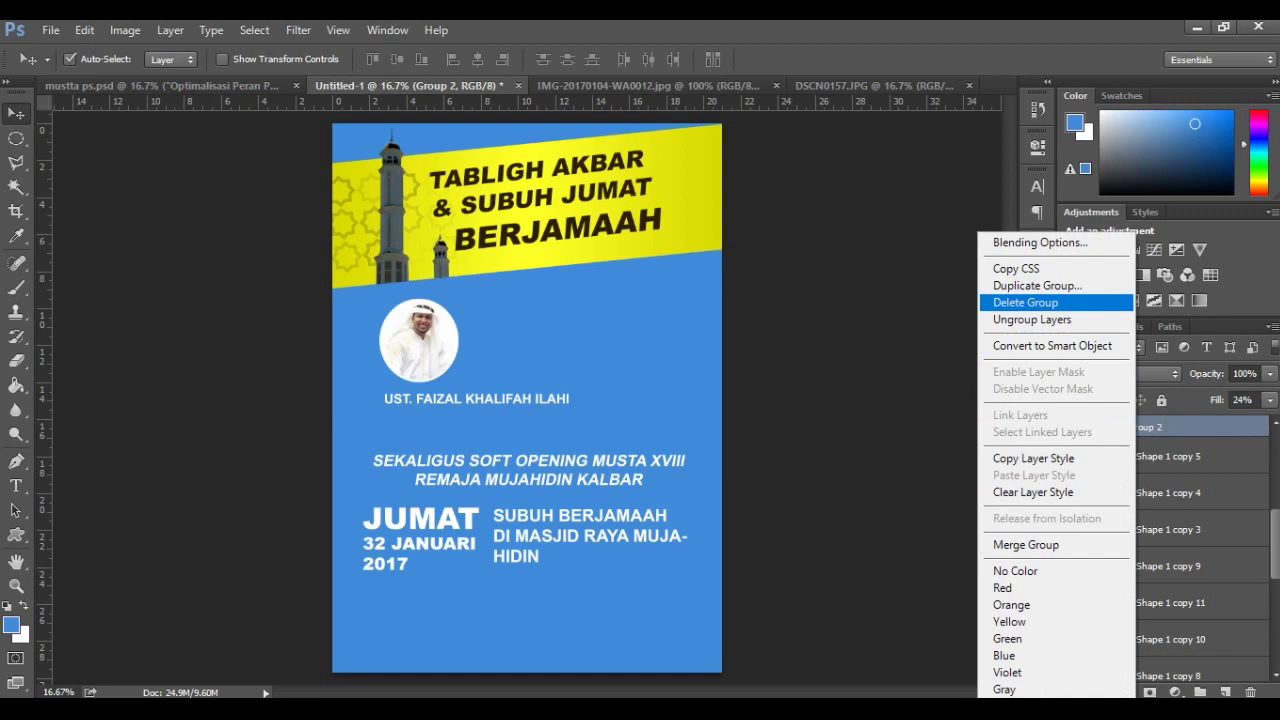
left_click(1010, 281)
key("Return")
key("ctrl+t")
left_click_drag(393, 182, 697, 201)
Step: Flip the copied stars horizontally, tilt them, and fit them into the banner's right corner
right_click(697, 201)
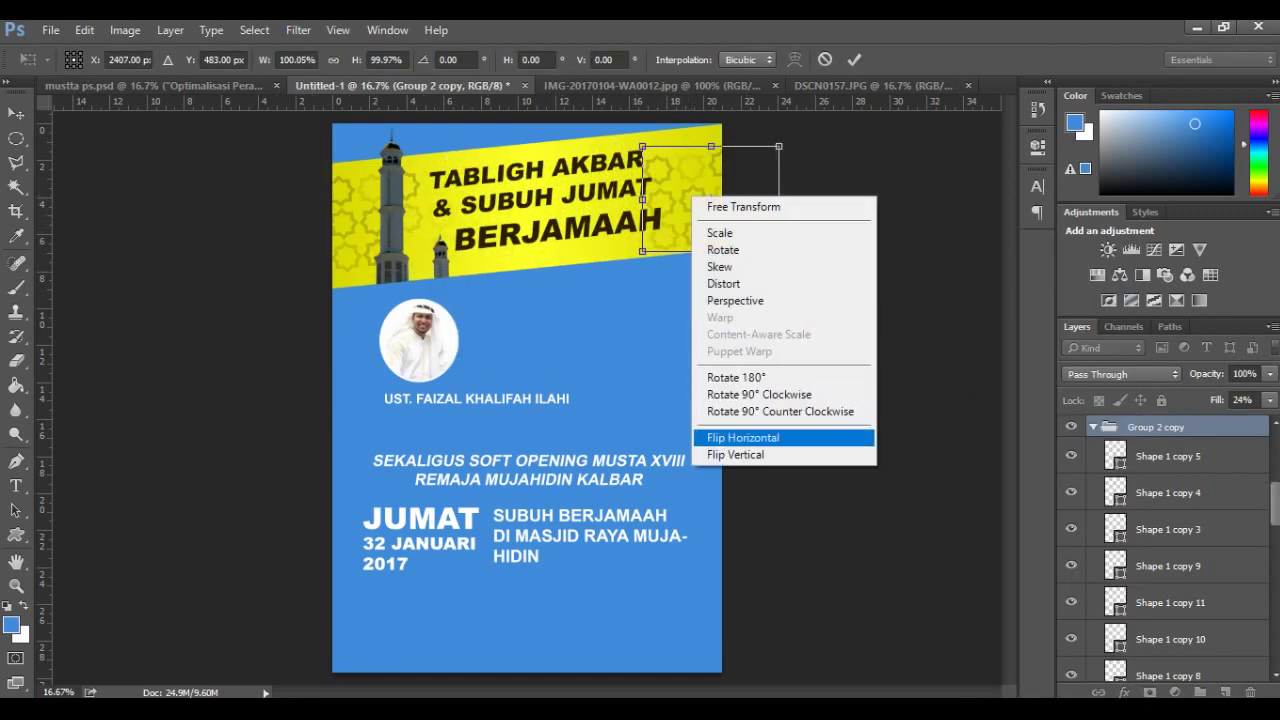
left_click(771, 434)
left_click_drag(700, 222, 661, 217)
left_click_drag(750, 235, 790, 168)
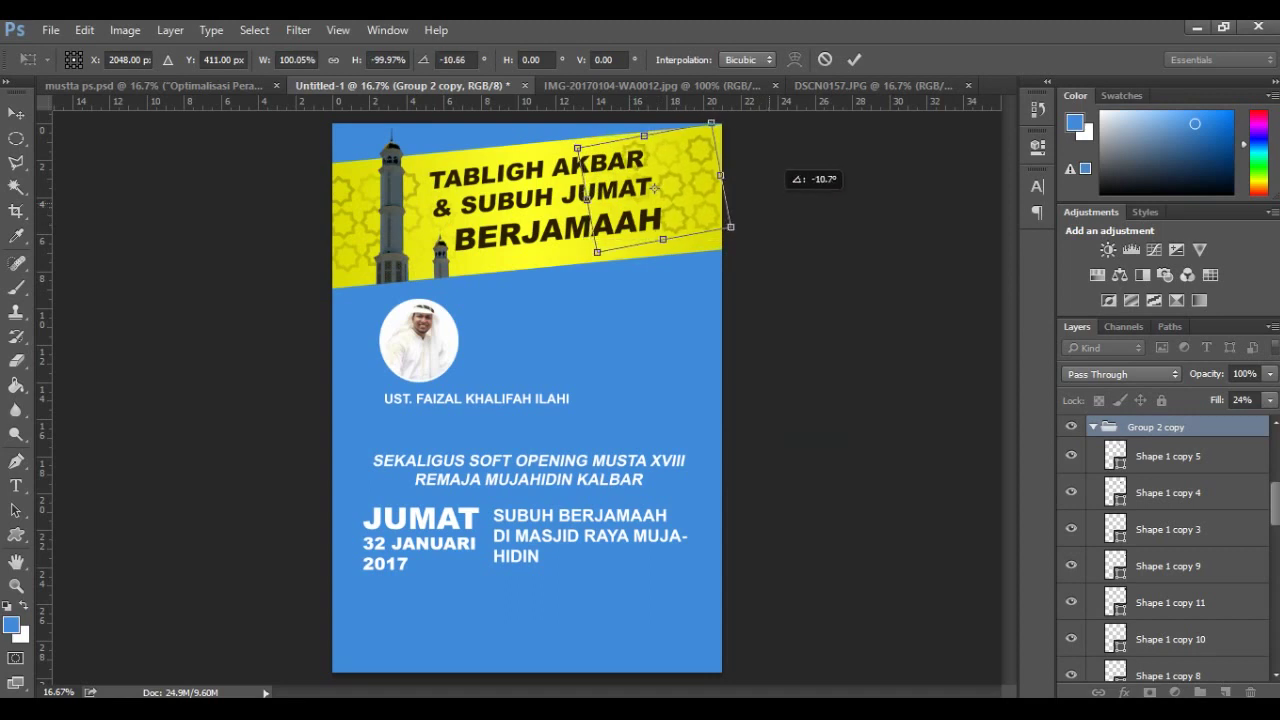
mouse_move(700, 190)
left_mouse_down()
mouse_move(715, 178)
mouse_move(667, 186)
mouse_move(687, 188)
left_mouse_up()
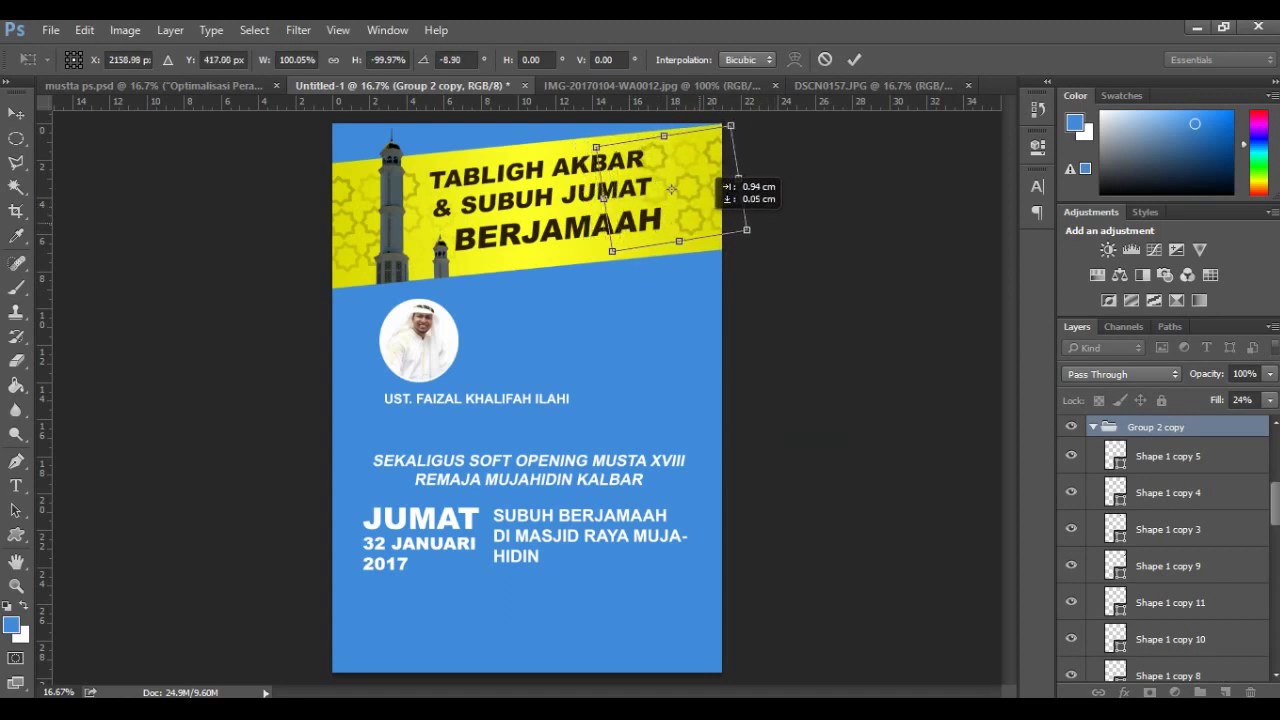
key("Return")
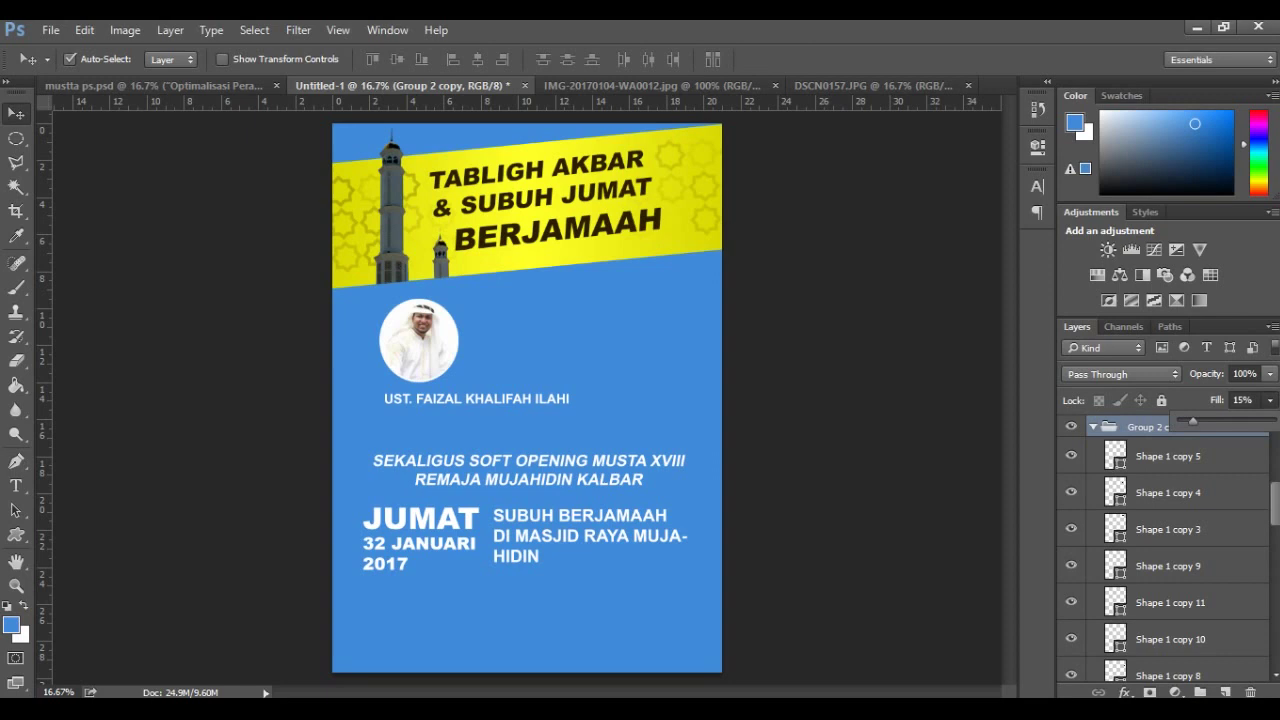
left_click(690, 180)
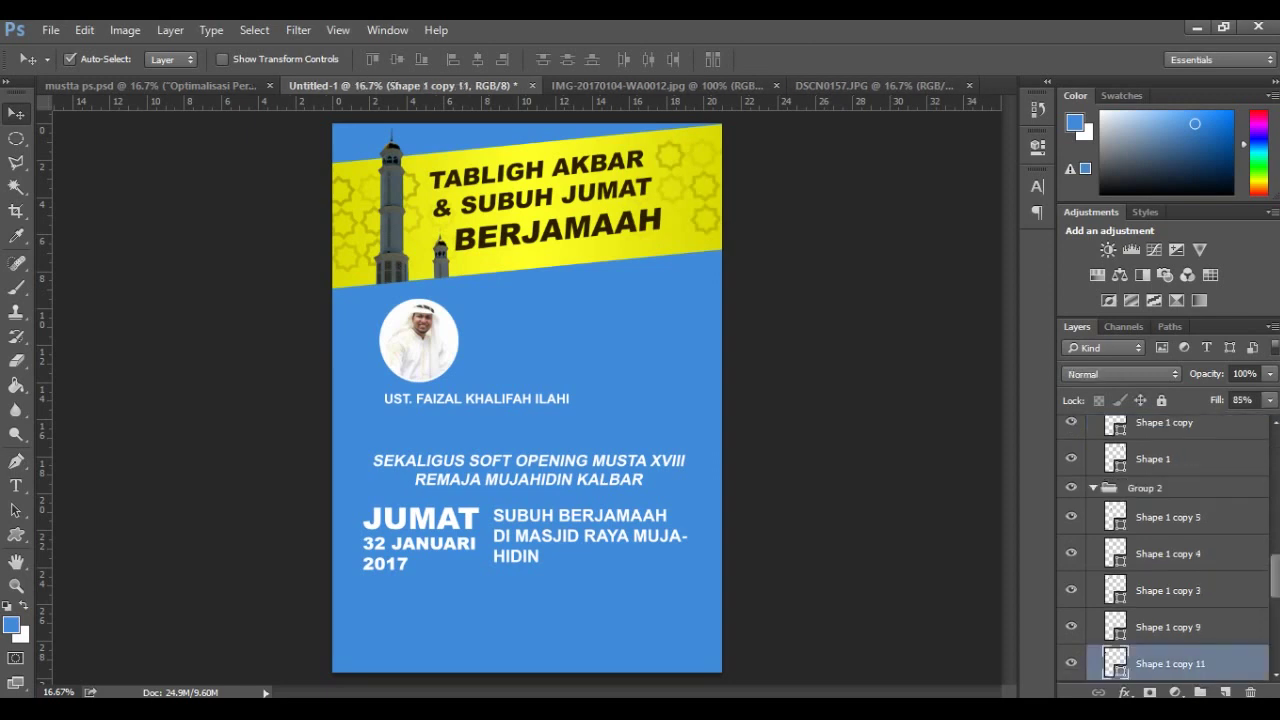
Step: Set the foreground colour to white in the Color Picker
left_click(560, 265)
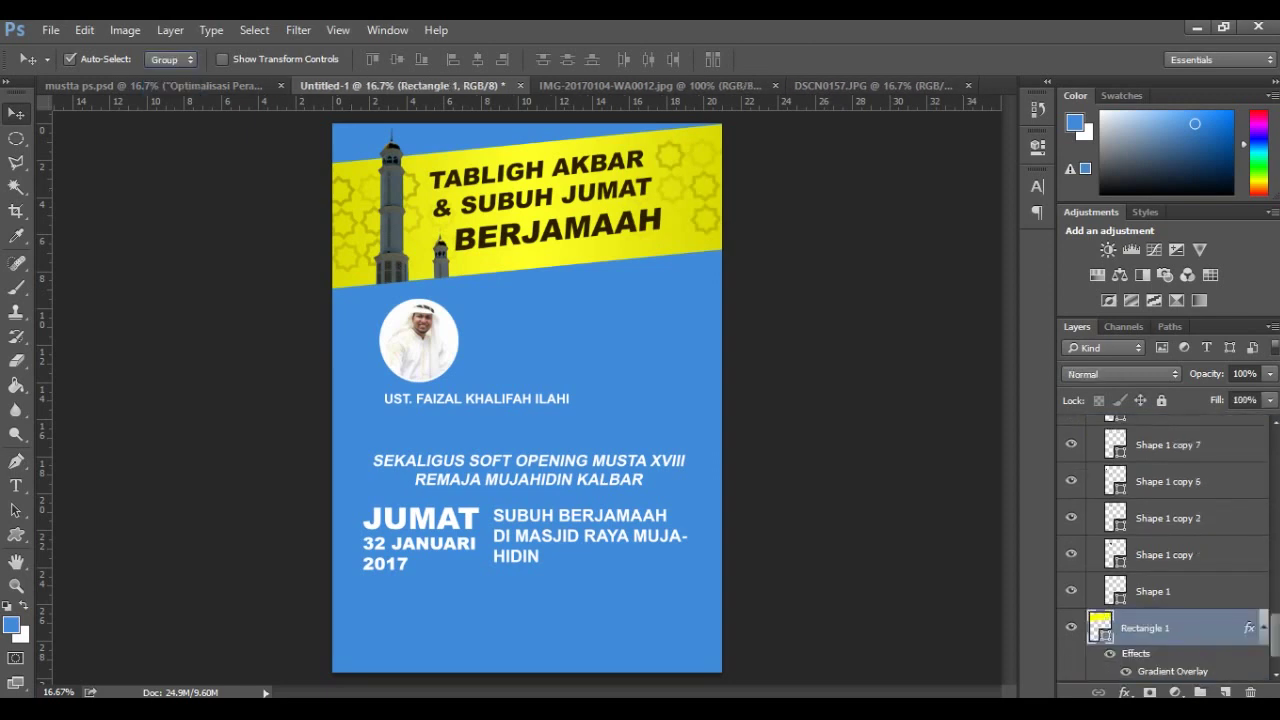
left_click(690, 180)
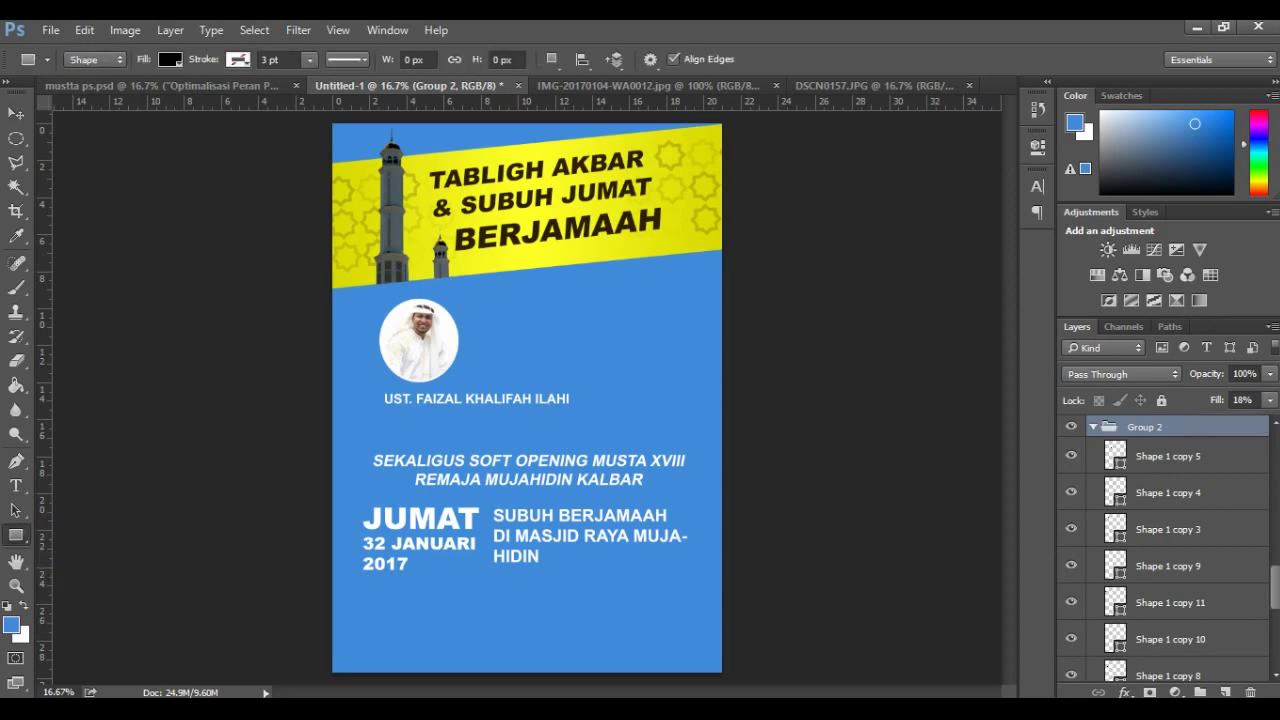
left_click(11, 625)
left_click(858, 296)
left_click_drag(858, 296, 779, 278)
left_click(1211, 268)
Step: Draw a thin 13 × 415 px white divider between the date and venue text, layered just above the background
key("u")
key("ctrl+plus")
scroll(527, 400, "down", 3)
left_click_drag(444, 269, 448, 398)
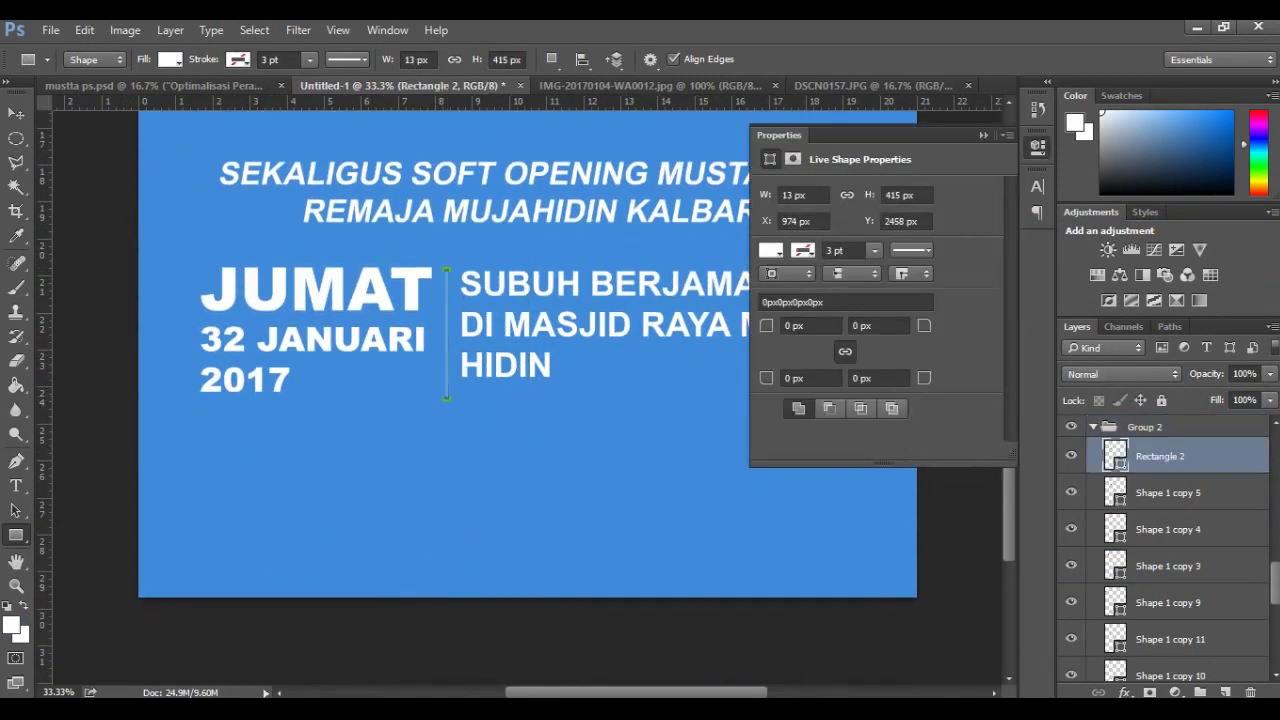
left_click_drag(1160, 456, 1160, 645)
key("alt+bracketright")
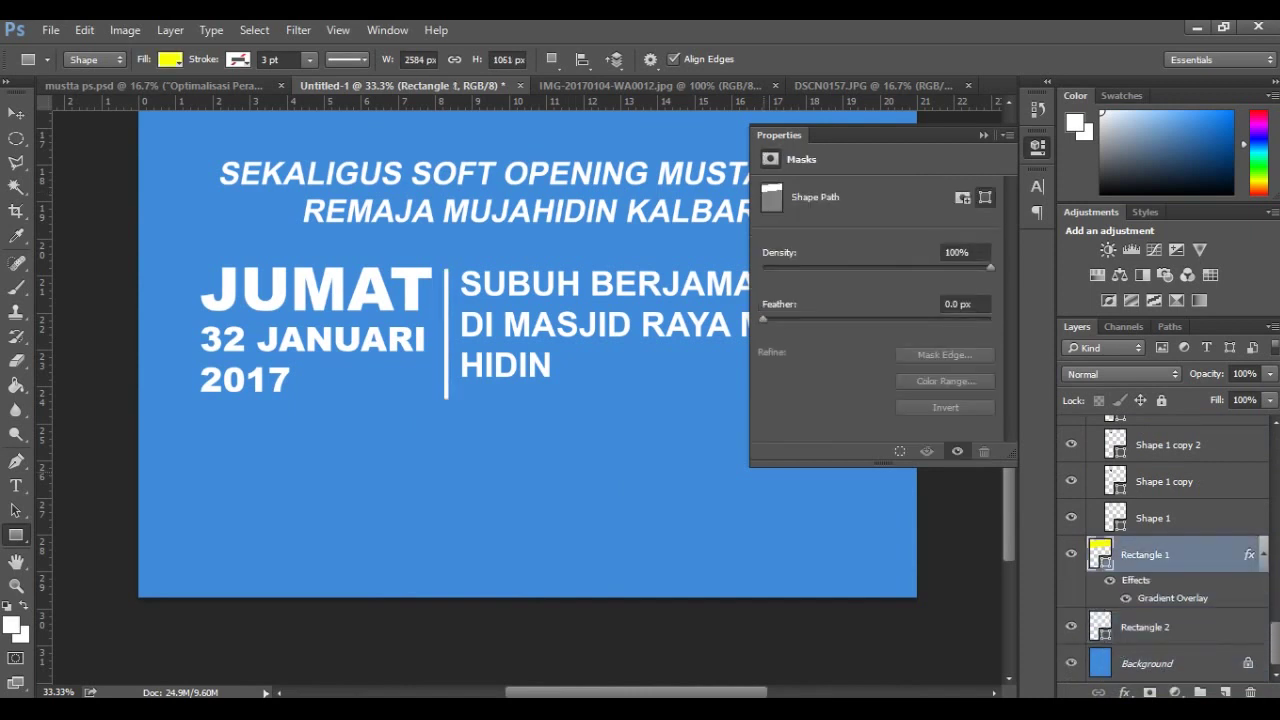
Step: Draw a full-width rectangle along the poster's bottom and fill it white
left_click_drag(137, 505, 923, 600)
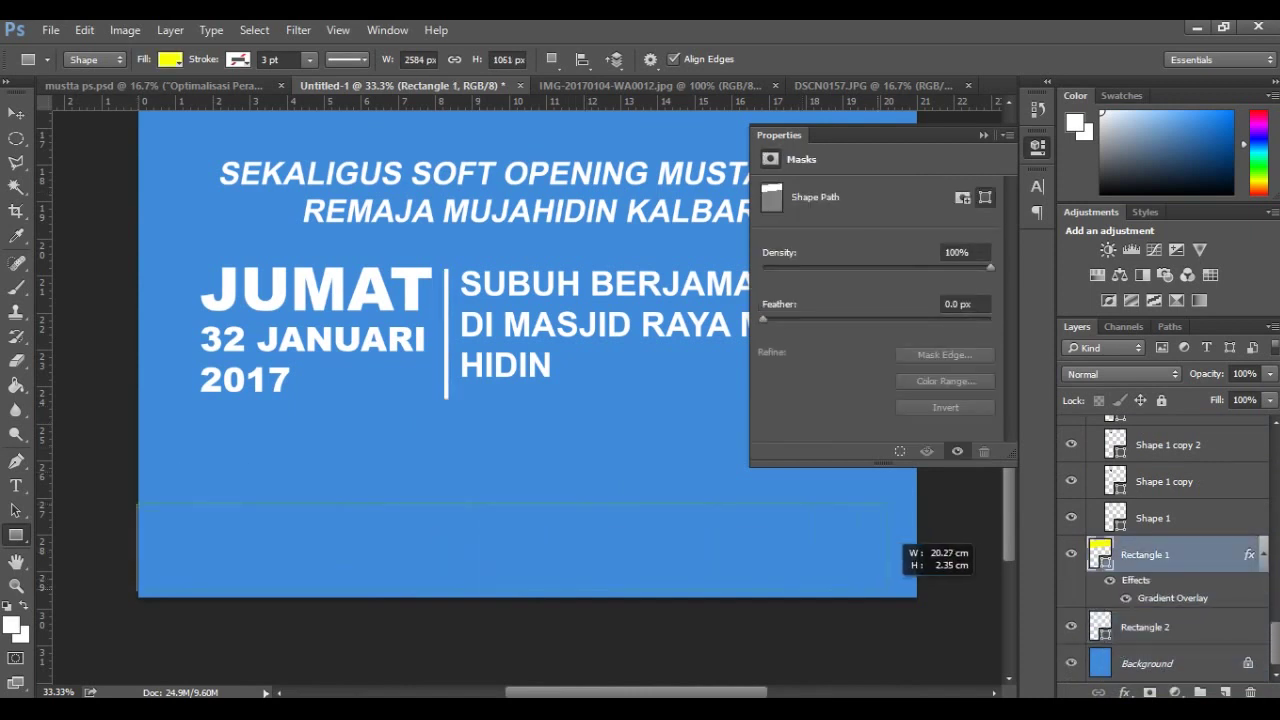
left_click(770, 250)
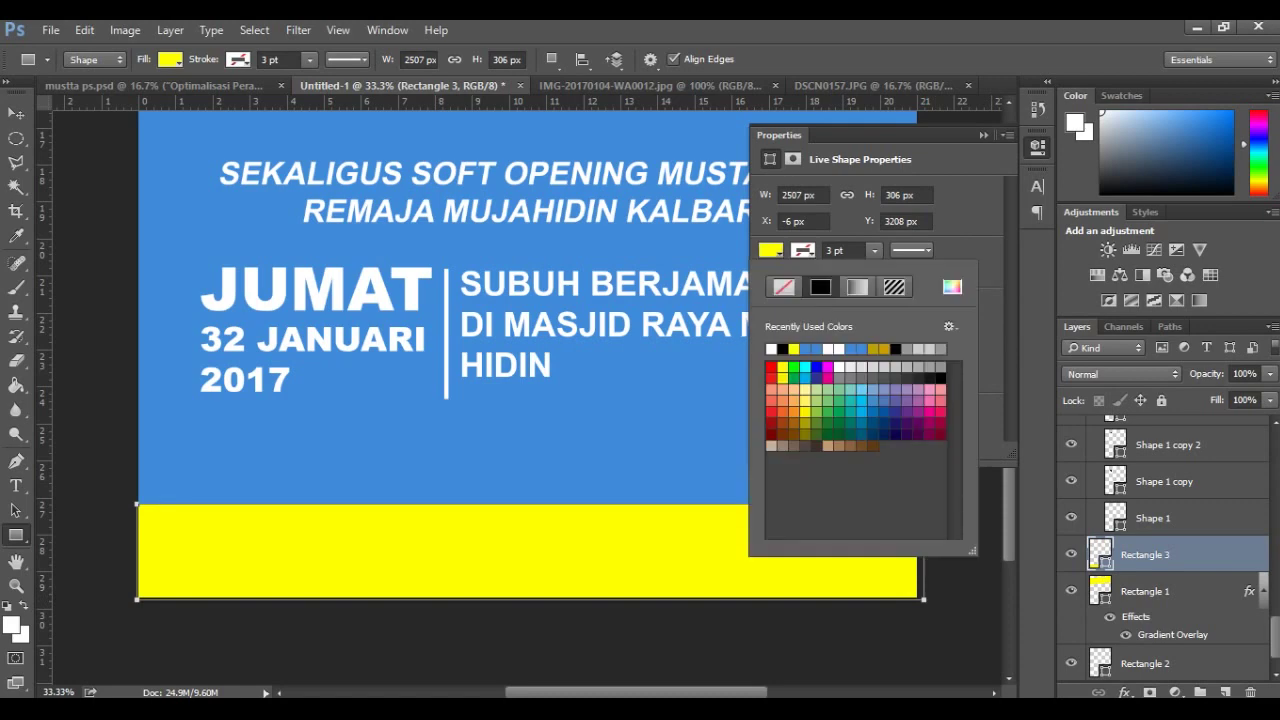
left_click(771, 348)
Step: Bring the four footer logo layers and the quote text over from mustta ps.psd
key("ctrl+shift+Tab")
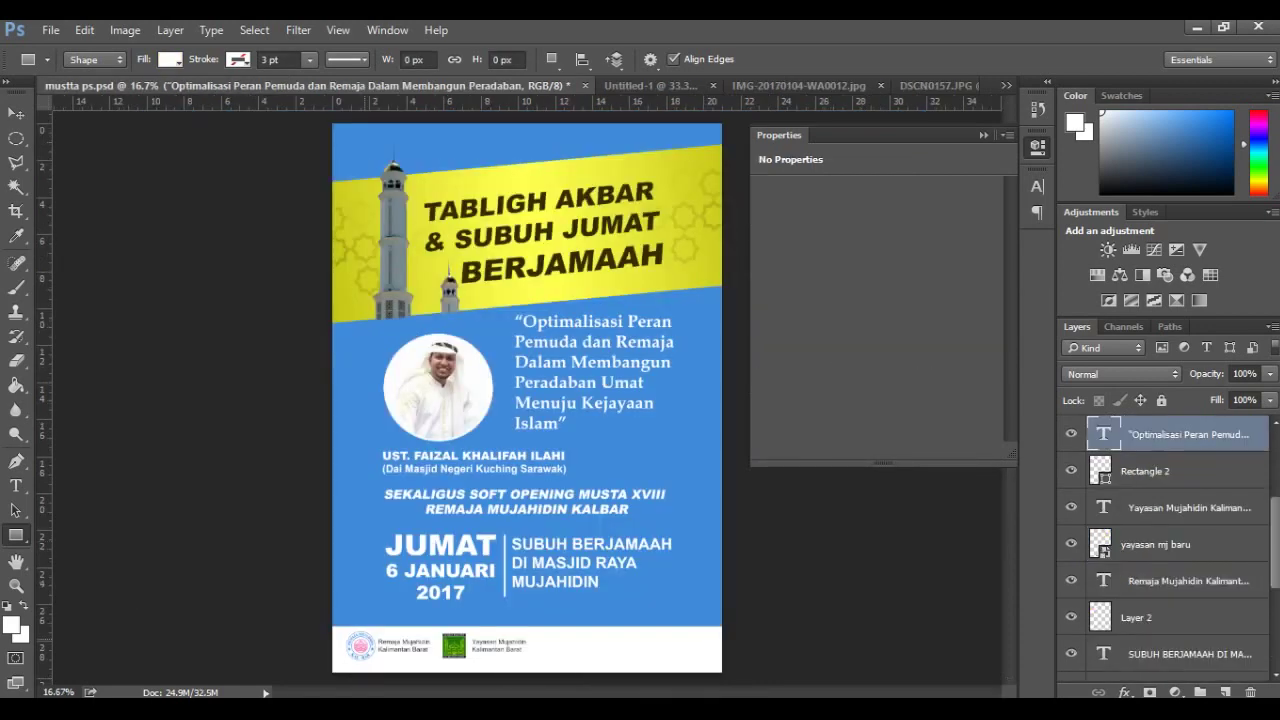
key("v")
left_click_drag(740, 690, 340, 625)
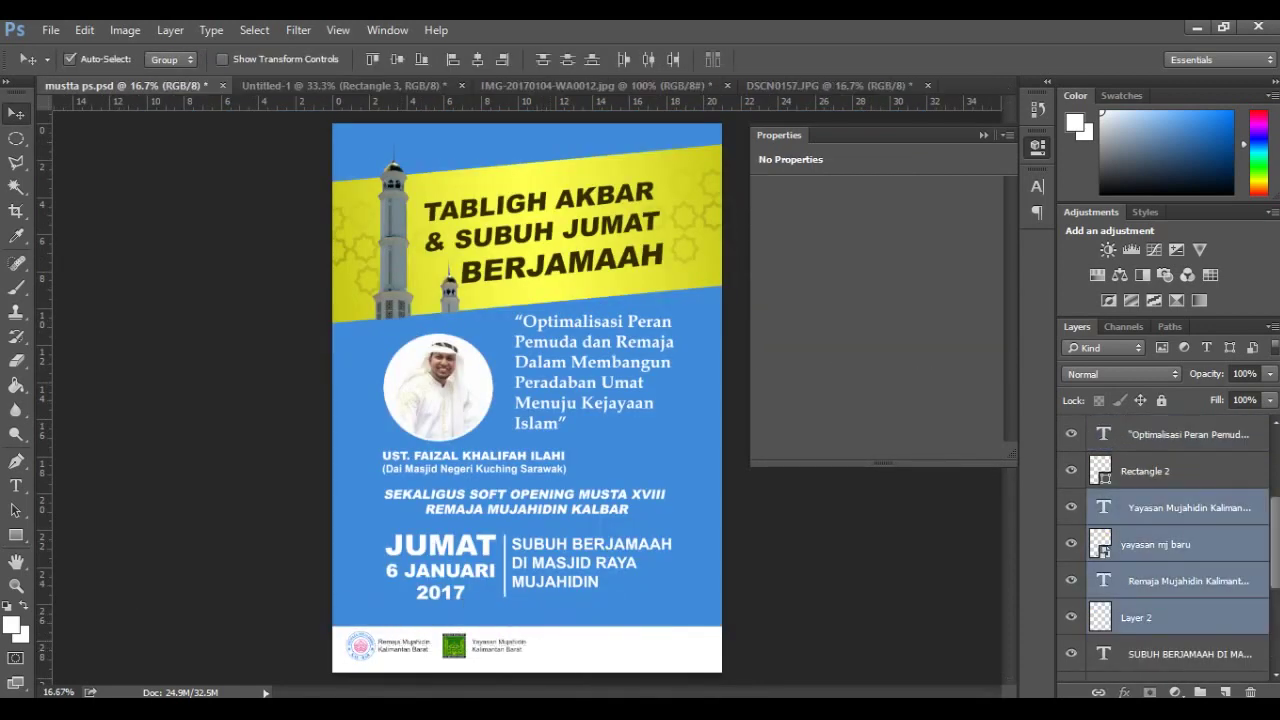
left_click_drag(558, 656, 340, 602)
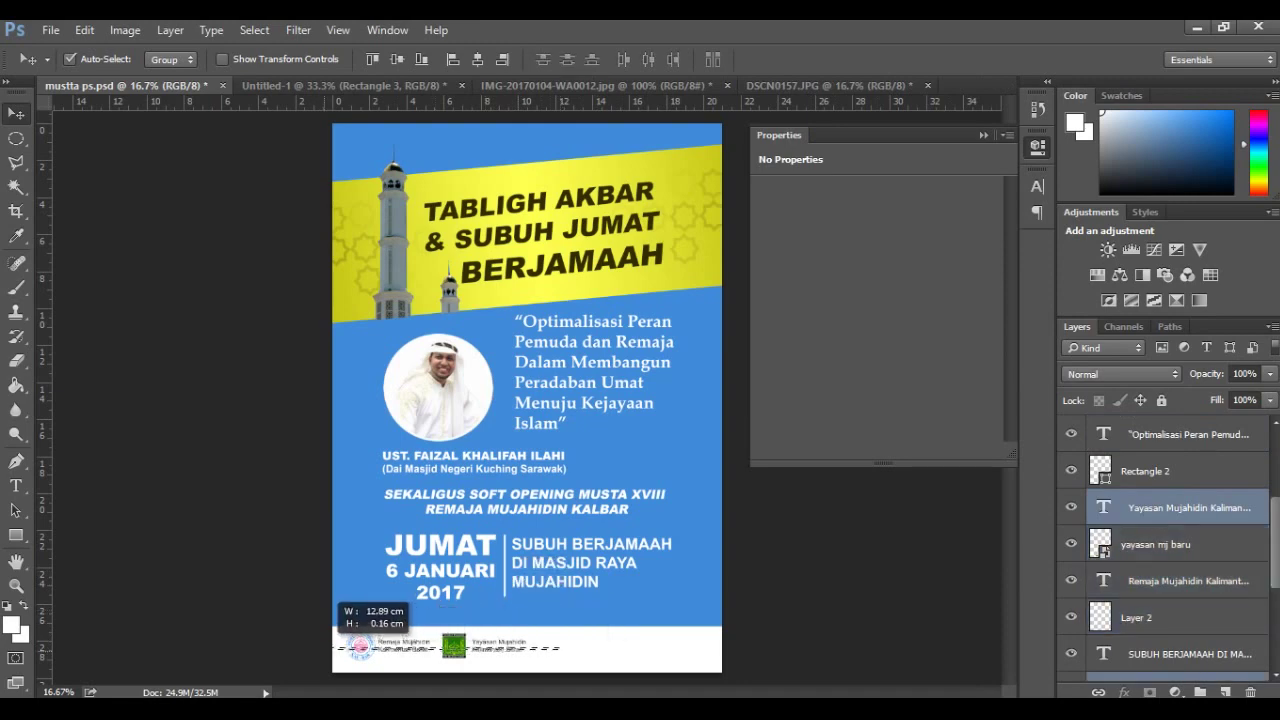
key("ctrl+t")
mouse_move(440, 646)
left_mouse_down()
mouse_move(398, 572)
mouse_move(405, 495)
left_mouse_up()
key("Return")
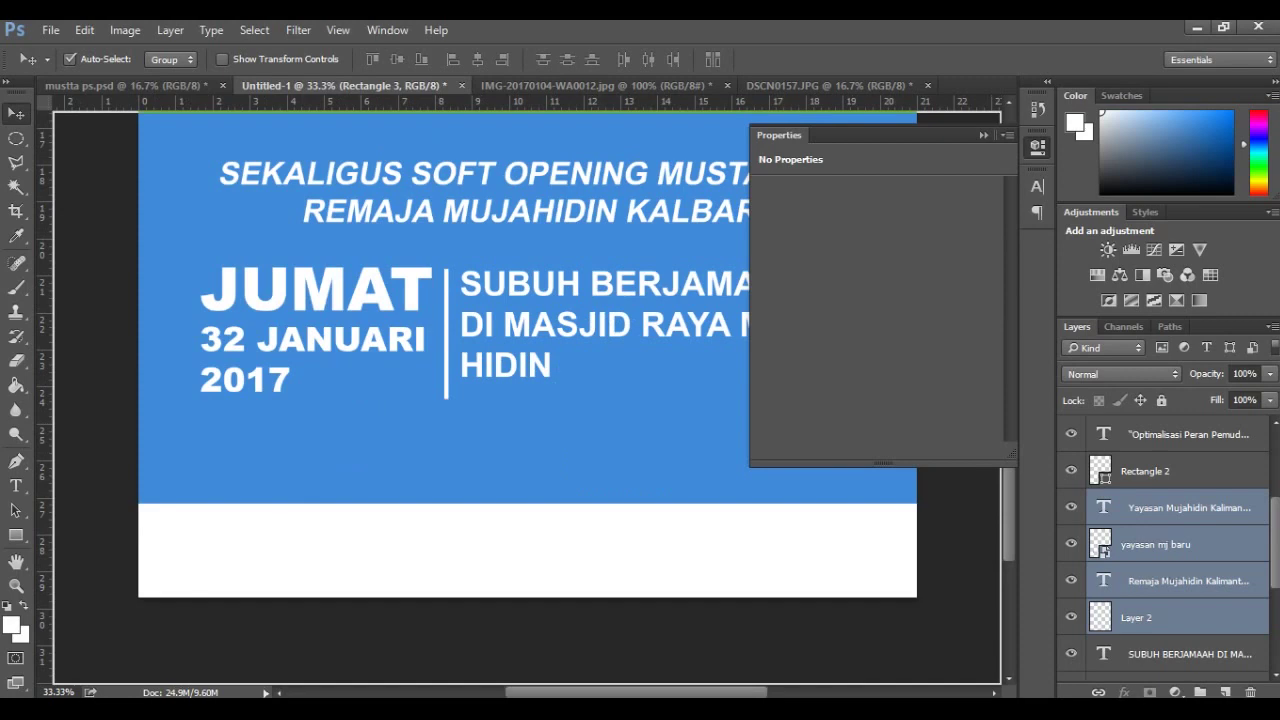
key("ctrl+minus")
key("ctrl+minus")
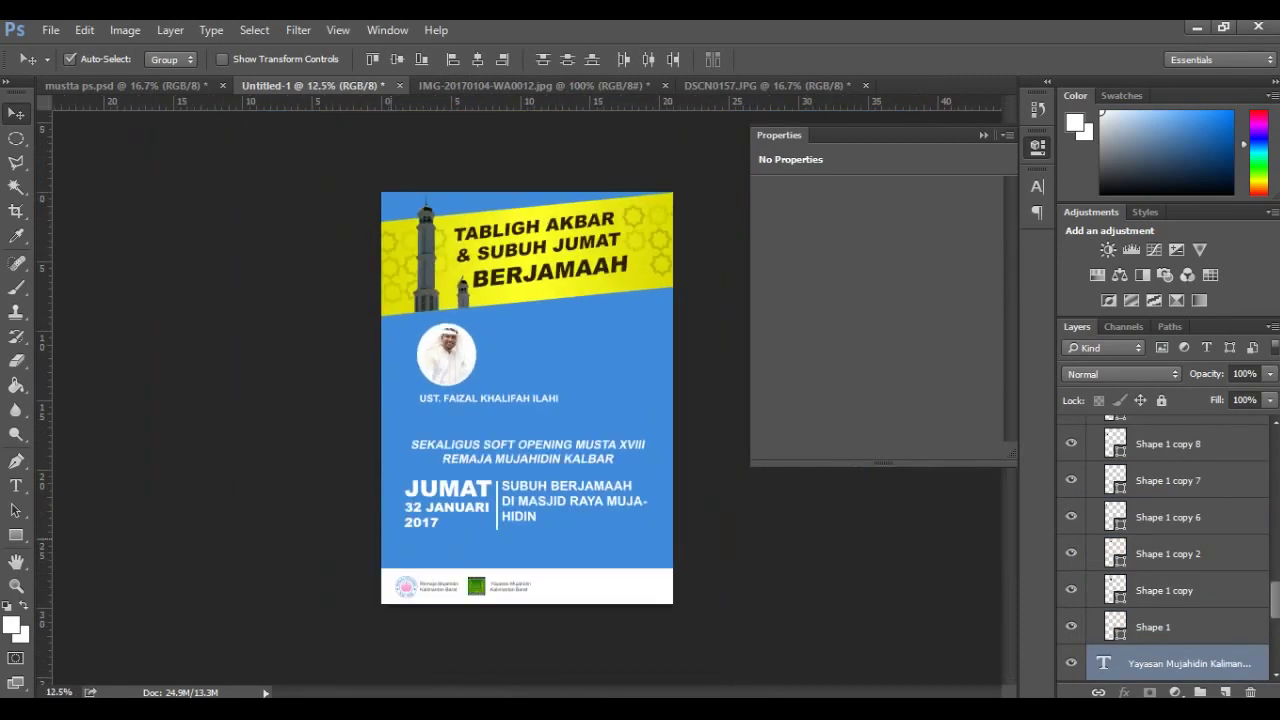
left_click(125, 85)
mouse_move(600, 270)
left_mouse_down()
mouse_move(310, 85)
mouse_move(487, 368)
left_mouse_up()
Step: Lower the speaker photo and bring over the speaker's name and title text, placing it under the photo
left_click_drag(420, 335, 425, 355)
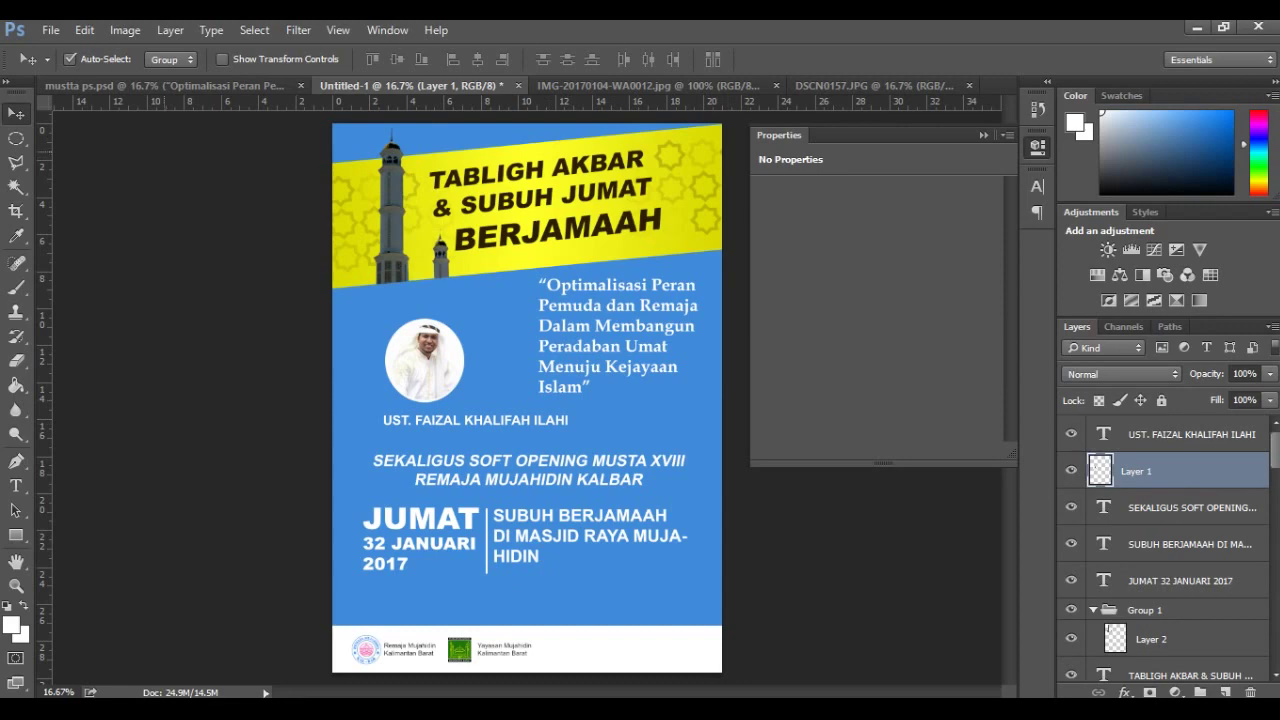
left_click(160, 85)
left_click_drag(490, 440, 700, 95)
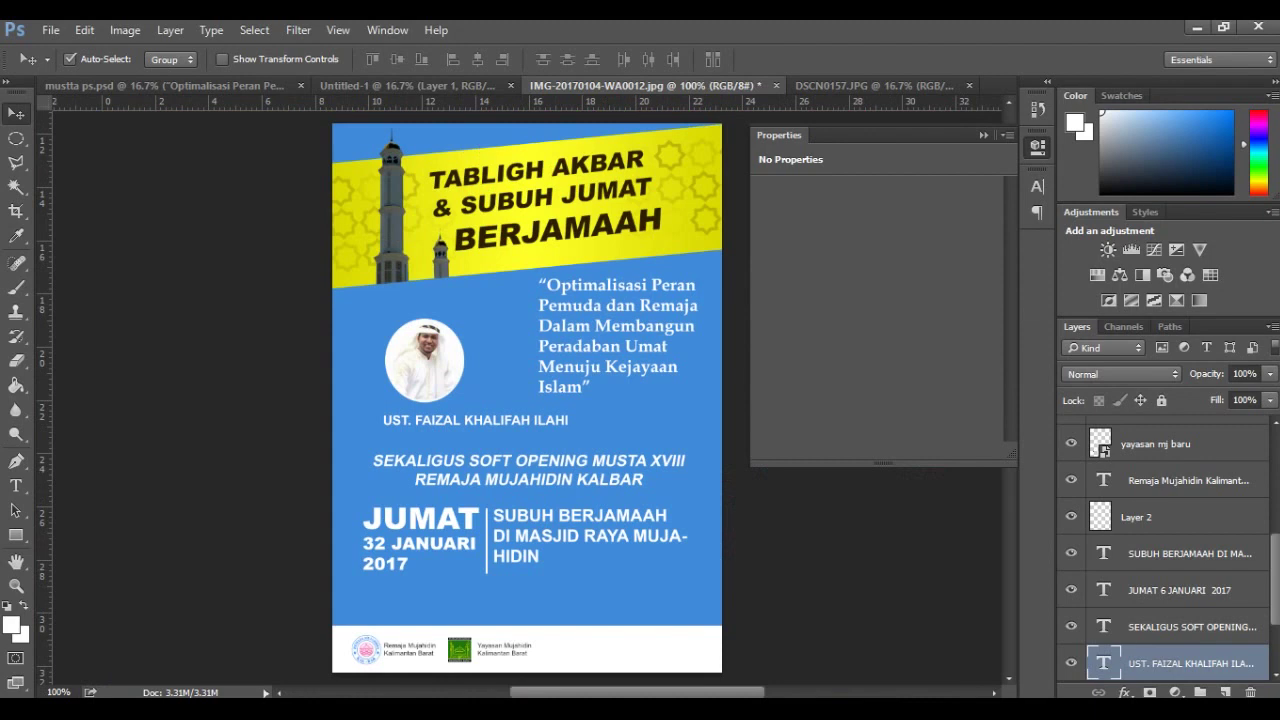
left_click_drag(700, 95, 485, 420)
left_click_drag(414, 364, 406, 367)
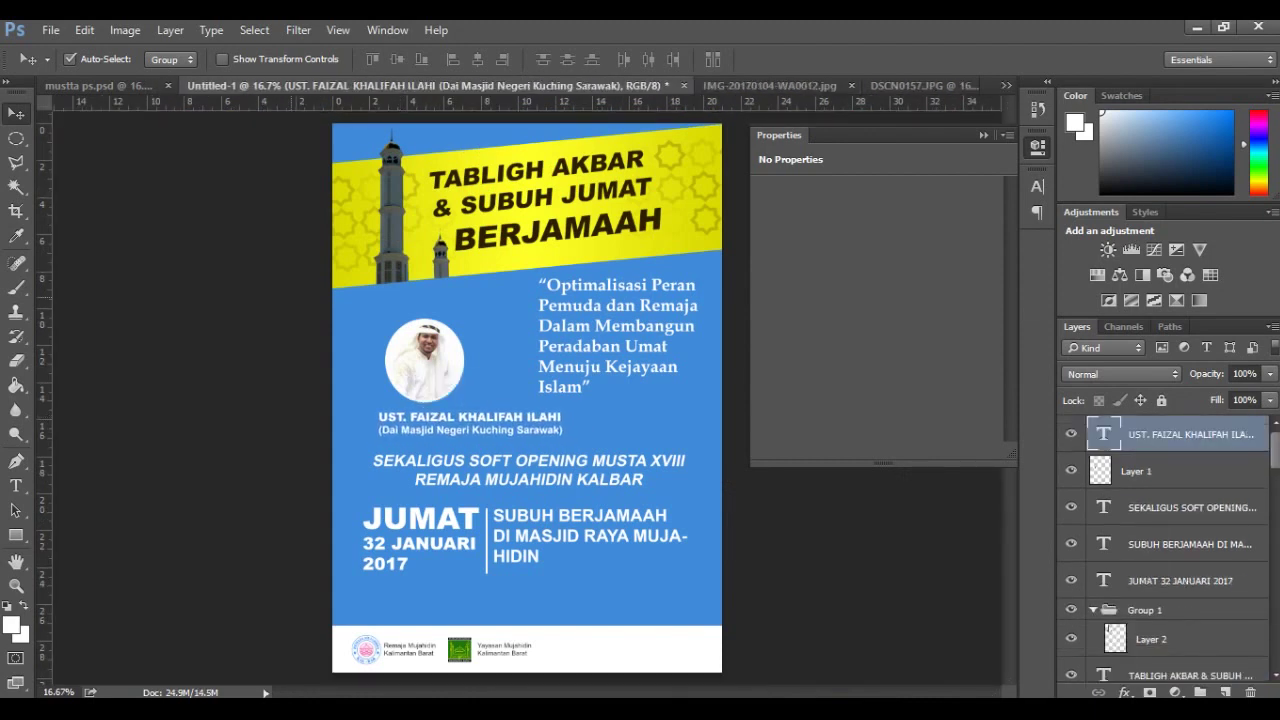